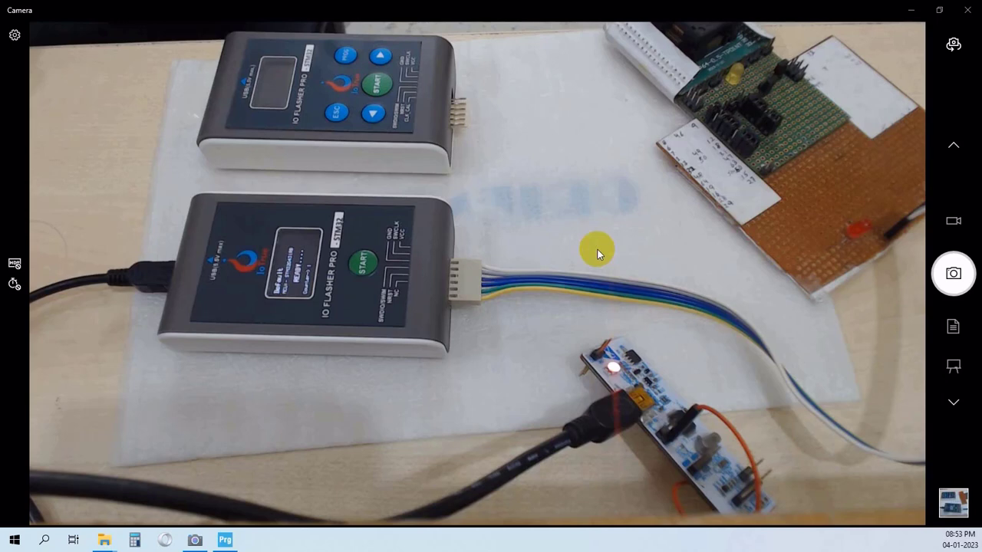
- Open the IO-Flasher GUI V4.0.0.3 folder on the desktop and launch IOFlasher.exe
{"action": "left_click", "coordinate": [913, 12]}
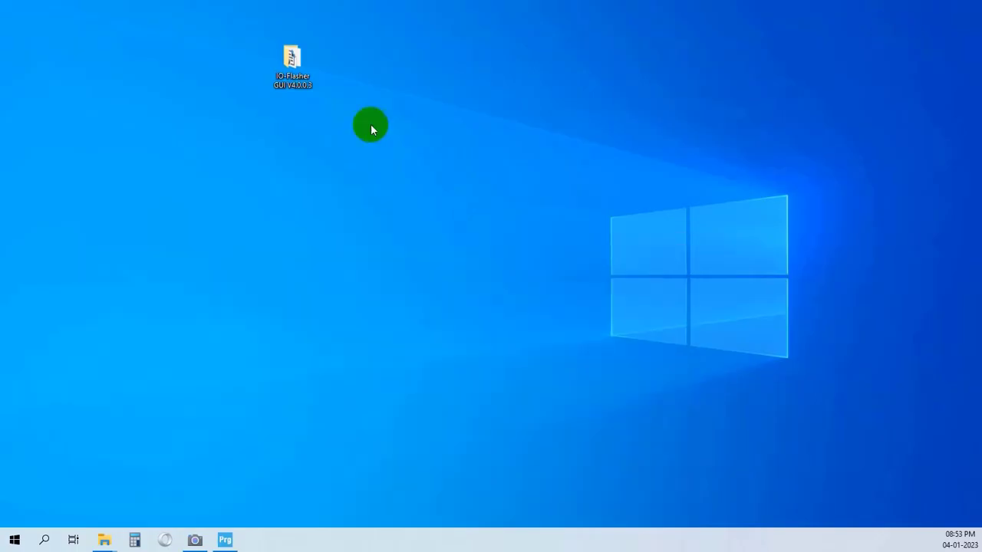
{"action": "double_click", "coordinate": [290, 58]}
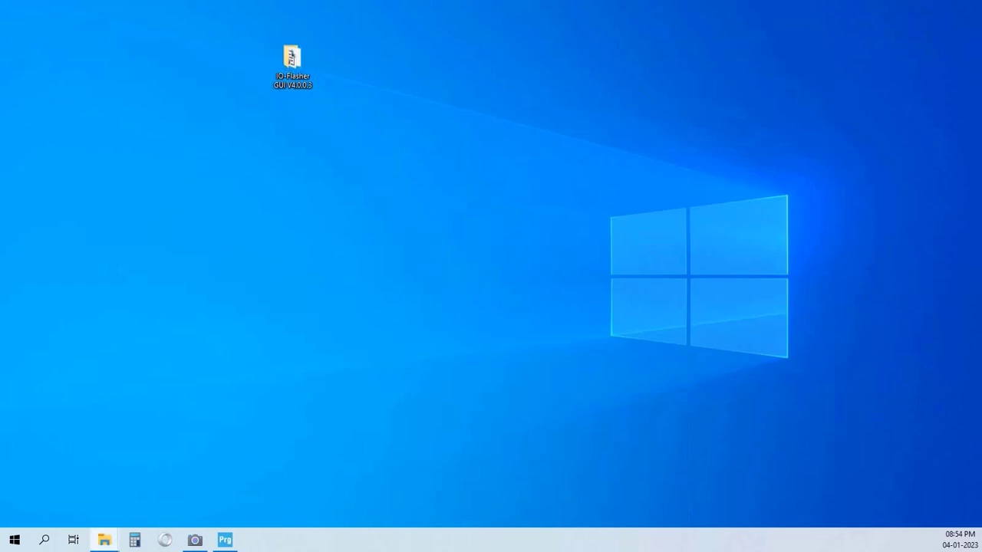
{"action": "left_click_drag", "start_coordinate": [595, 159], "coordinate": [547, 111]}
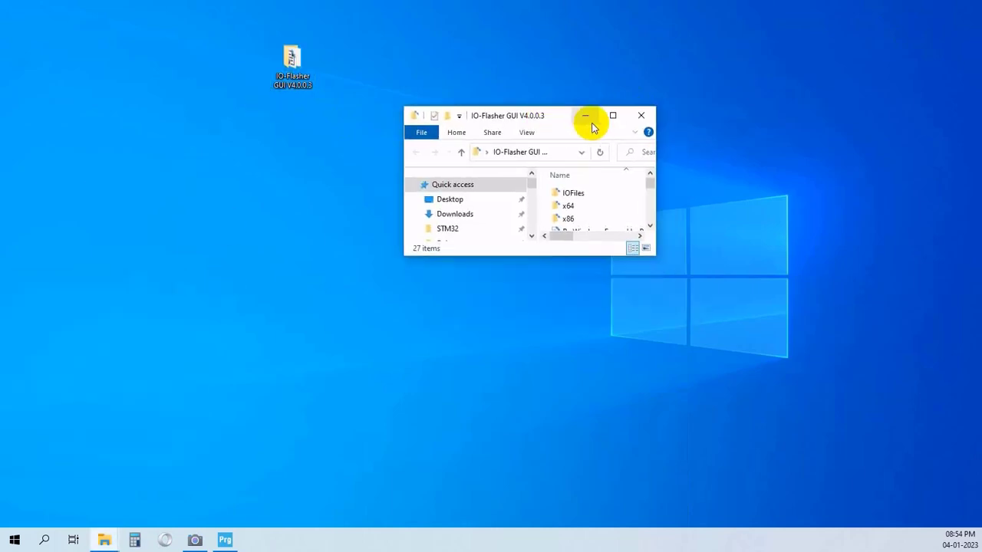
{"action": "left_click", "coordinate": [612, 115]}
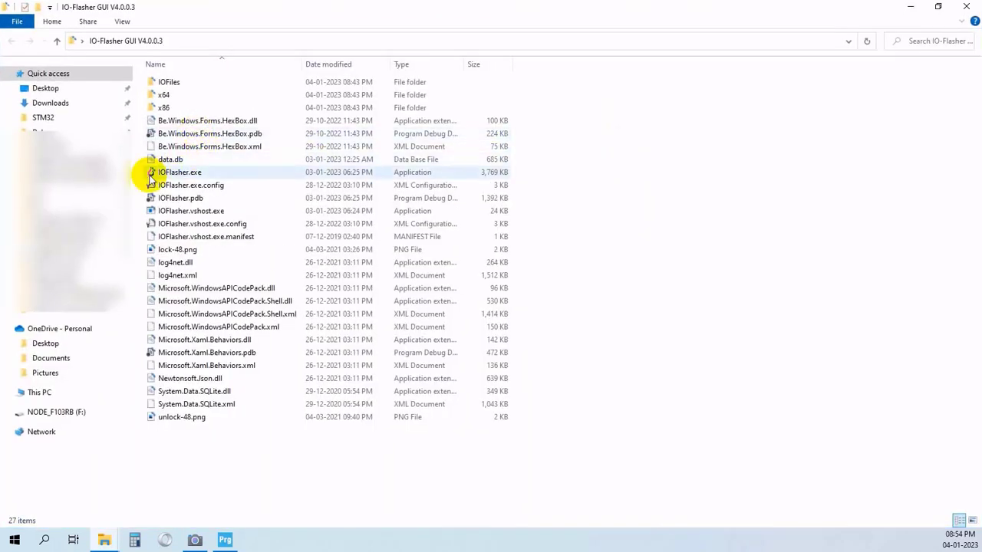
{"action": "left_click", "coordinate": [153, 173]}
{"action": "double_click", "coordinate": [153, 174]}
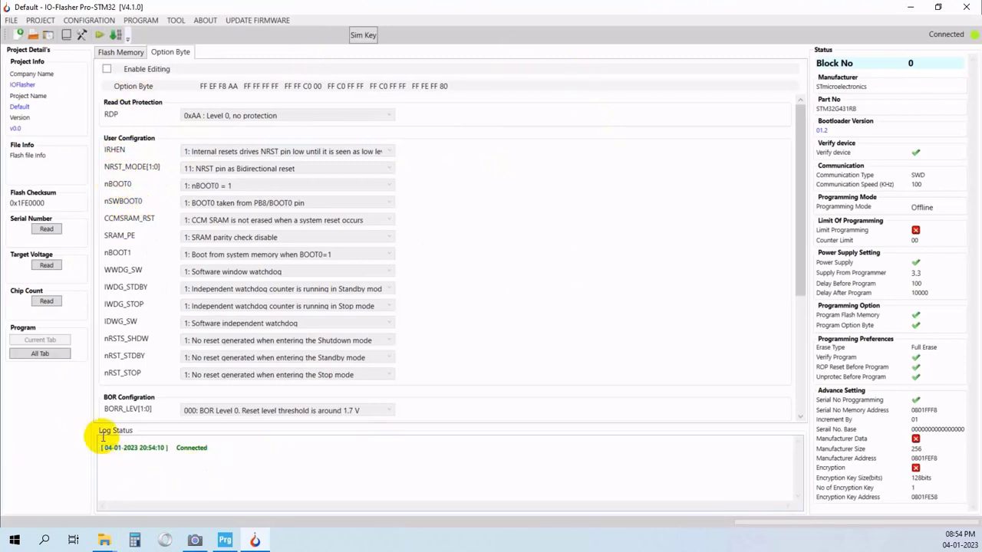
- Look through the Flash Memory and Option Byte views of the default project, ending on Flash Memory
{"action": "left_click", "coordinate": [125, 54]}
{"action": "left_click", "coordinate": [170, 54]}
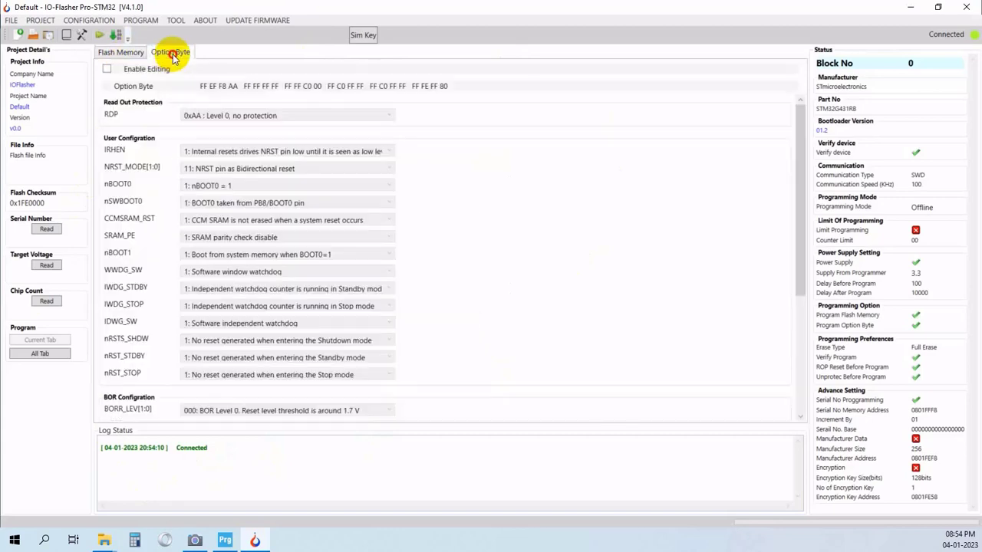
{"action": "left_click", "coordinate": [131, 56]}
{"action": "left_click", "coordinate": [166, 52]}
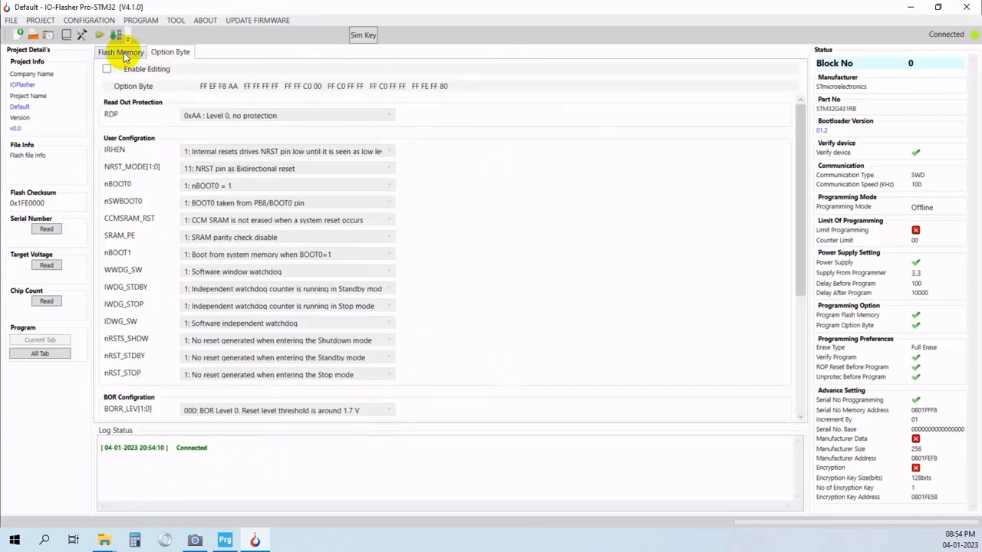
{"action": "left_click", "coordinate": [124, 54]}
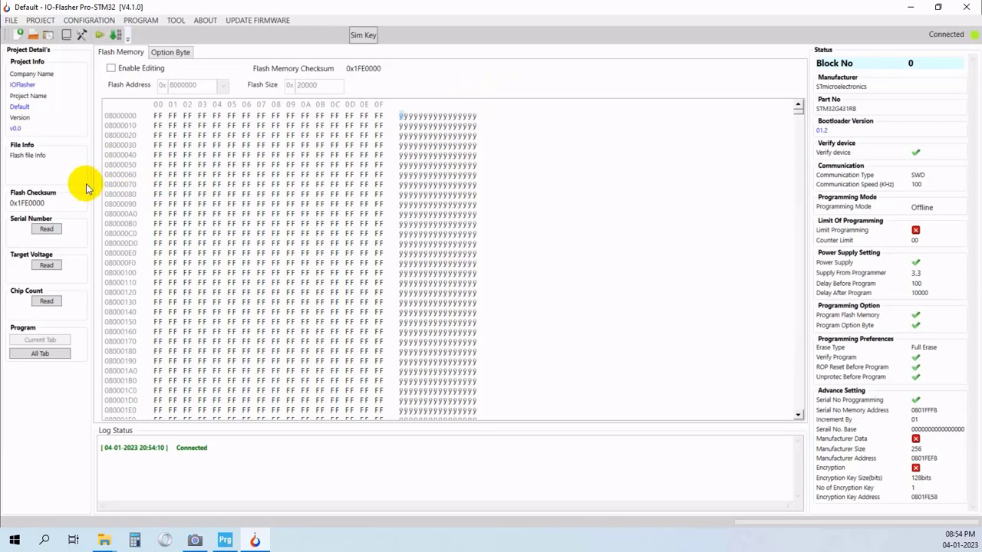
- Open the device configuration settings and choose STmicroelectronics as manufacturer and STM32G4 as device family
{"action": "left_click", "coordinate": [85, 26]}
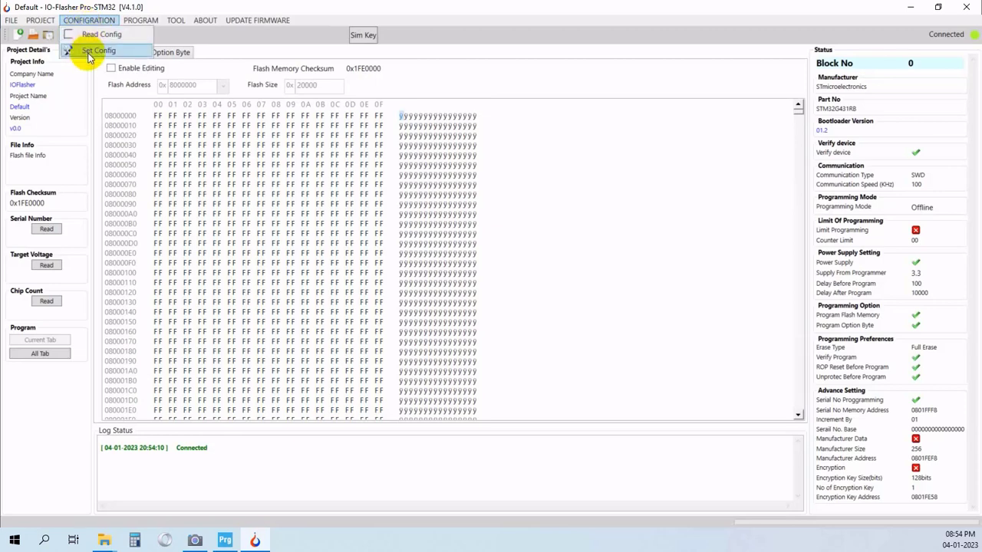
{"action": "left_click", "coordinate": [90, 51]}
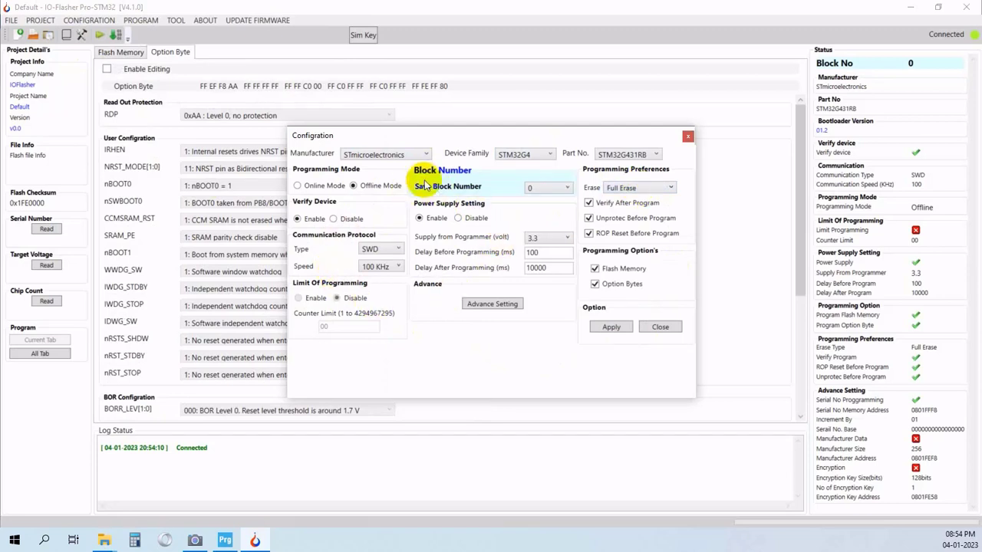
{"action": "left_click", "coordinate": [416, 153]}
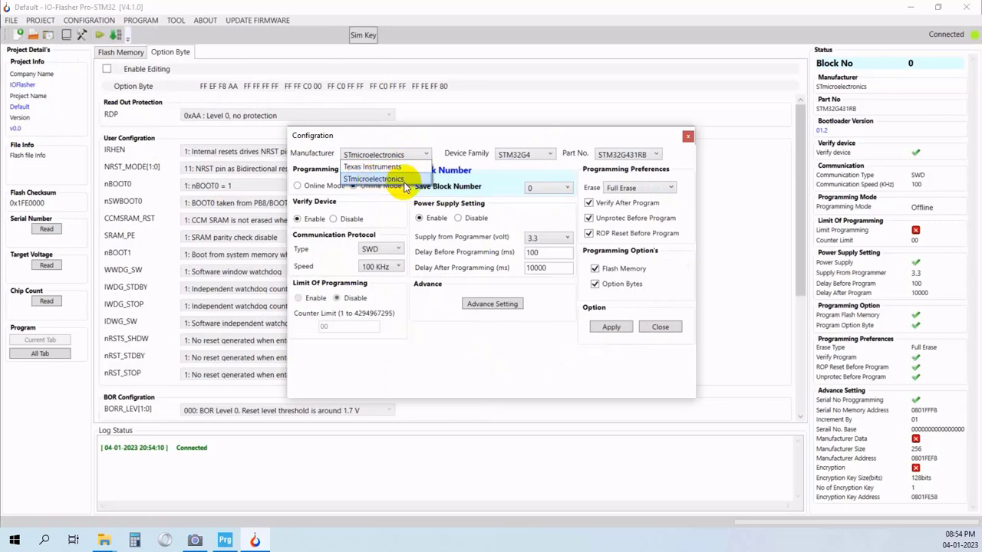
{"action": "left_click", "coordinate": [404, 182]}
{"action": "left_click", "coordinate": [536, 156]}
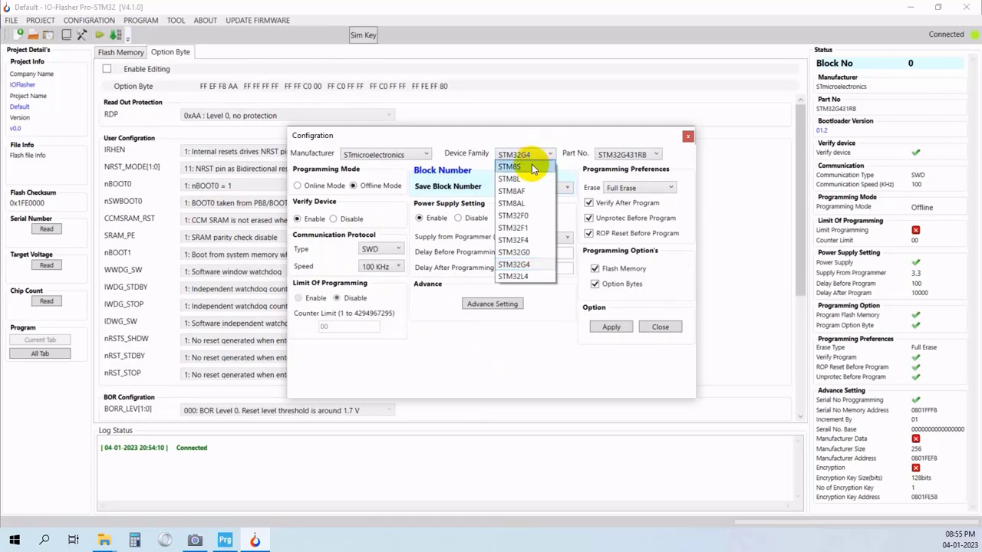
{"action": "left_click", "coordinate": [536, 265]}
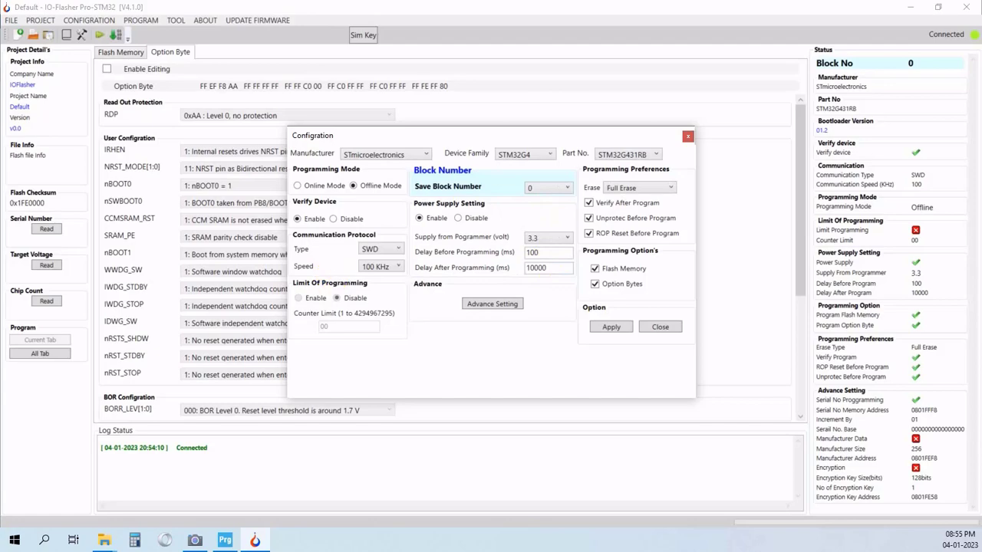
- Switch to the Camera app to view the programmer and its target connections, and return to the configuration dialog
{"action": "key", "text": "alt+Tab"}
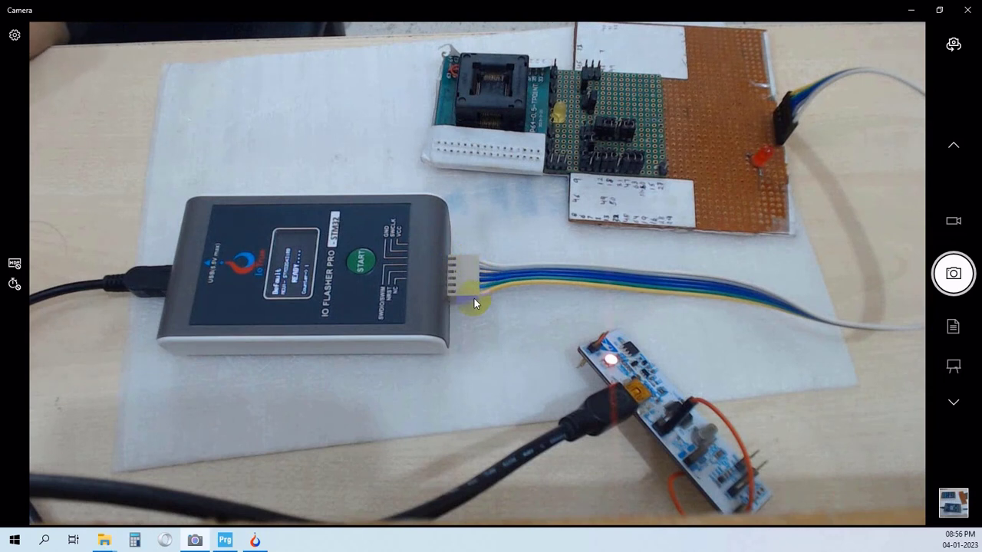
{"action": "left_click", "coordinate": [414, 305]}
{"action": "mouse_move", "coordinate": [414, 301]}
{"action": "left_mouse_down"}
{"action": "mouse_move", "coordinate": [401, 244]}
{"action": "mouse_move", "coordinate": [385, 323]}
{"action": "left_mouse_up"}
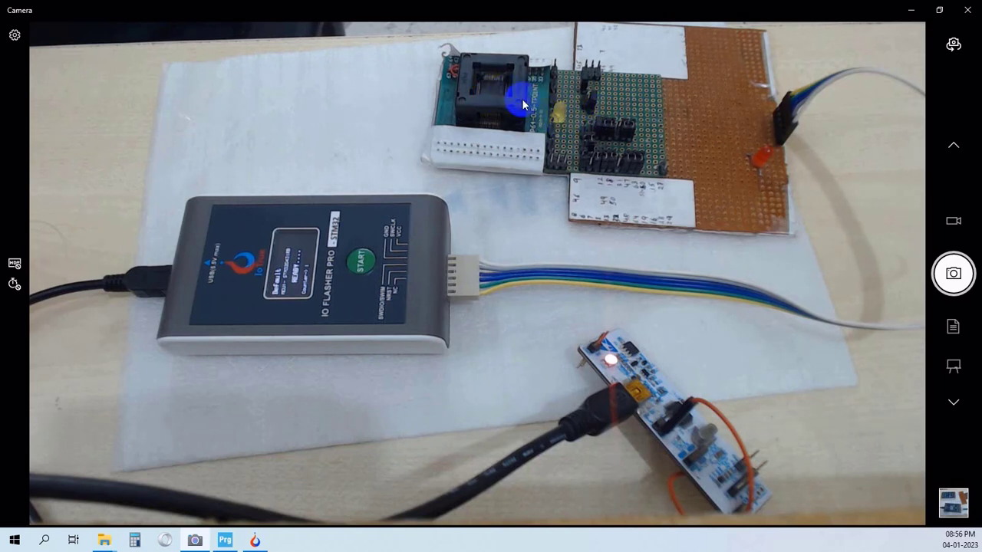
{"action": "left_click", "coordinate": [910, 10]}
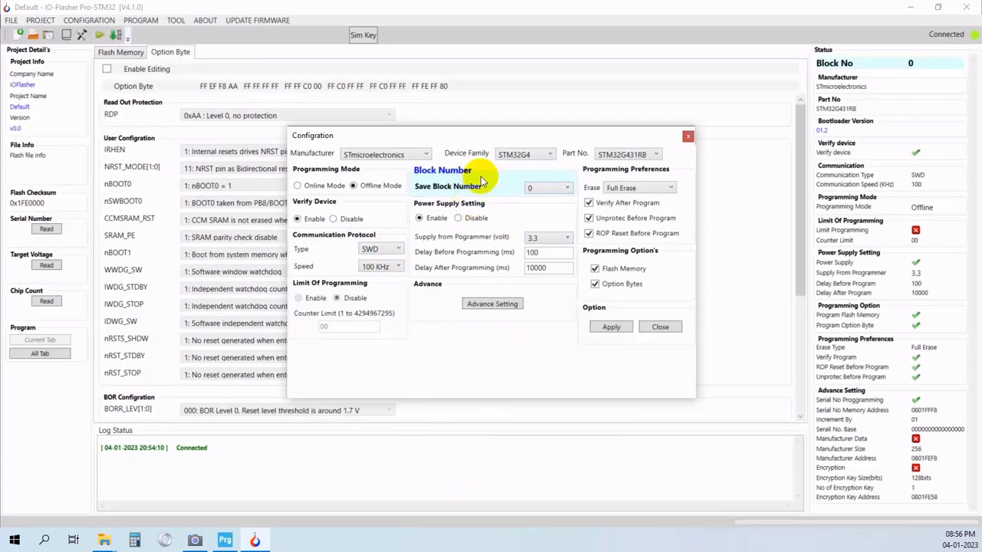
- Select part number STM32G431RB and set the programming mode to Offline Mode
{"action": "left_click", "coordinate": [635, 155]}
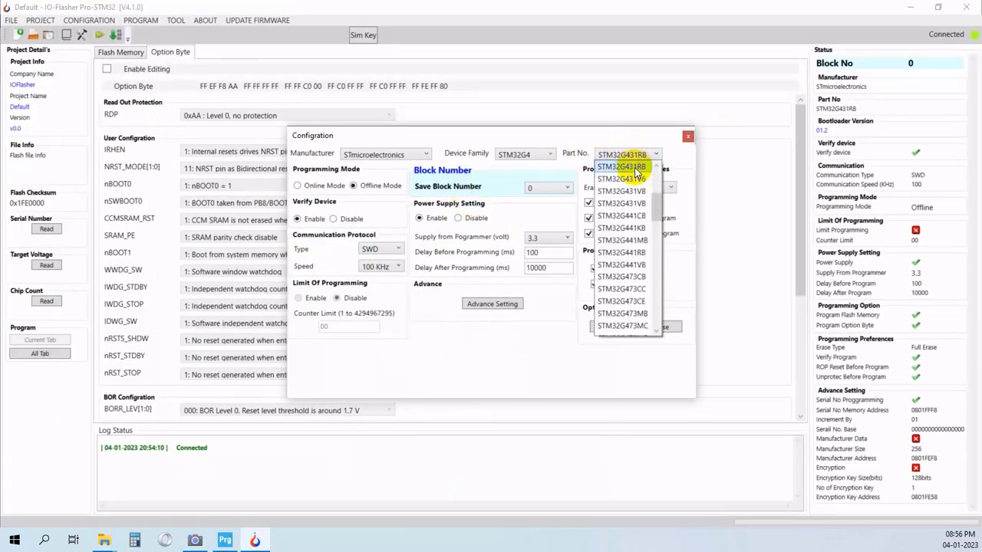
{"action": "left_click_drag", "start_coordinate": [656, 211], "coordinate": [660, 219]}
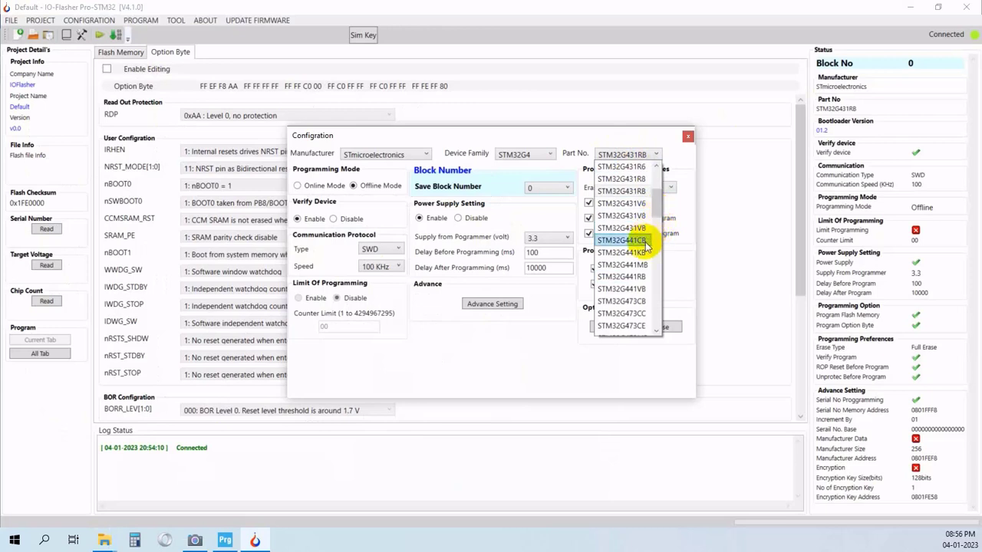
{"action": "left_click", "coordinate": [630, 191]}
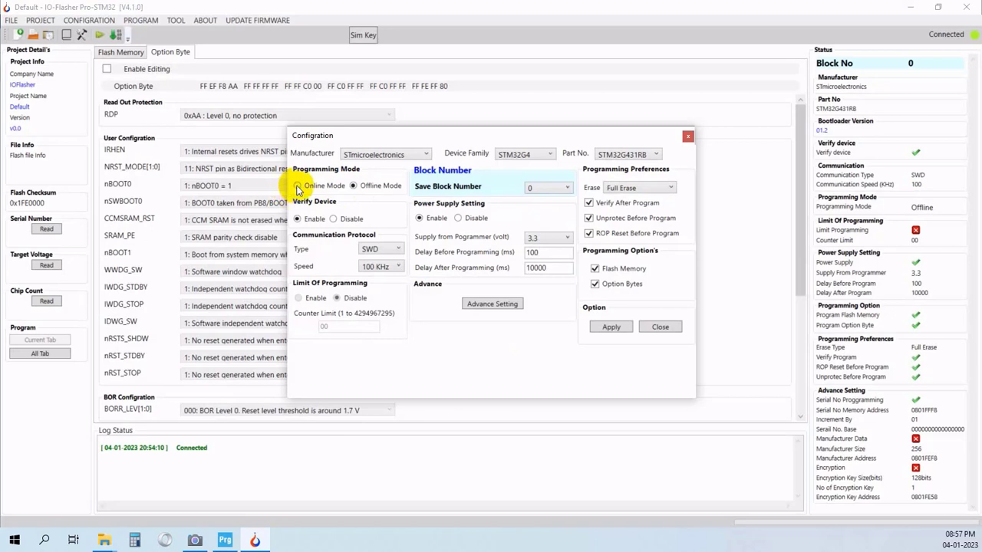
{"action": "left_click", "coordinate": [297, 185]}
{"action": "left_click", "coordinate": [353, 186]}
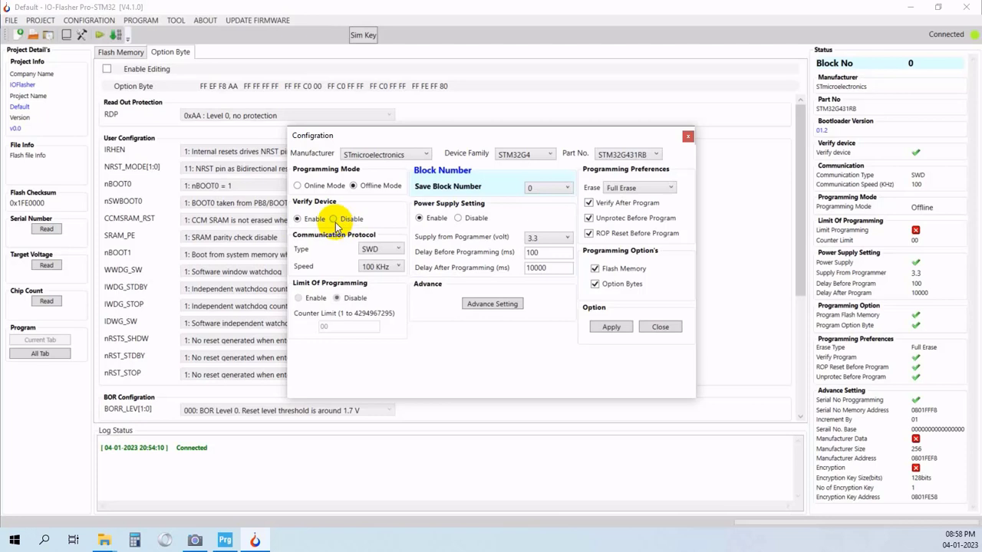
- Examine the available communication speeds and protocol types, keeping SWD at 100 KHz
{"action": "left_click", "coordinate": [375, 267]}
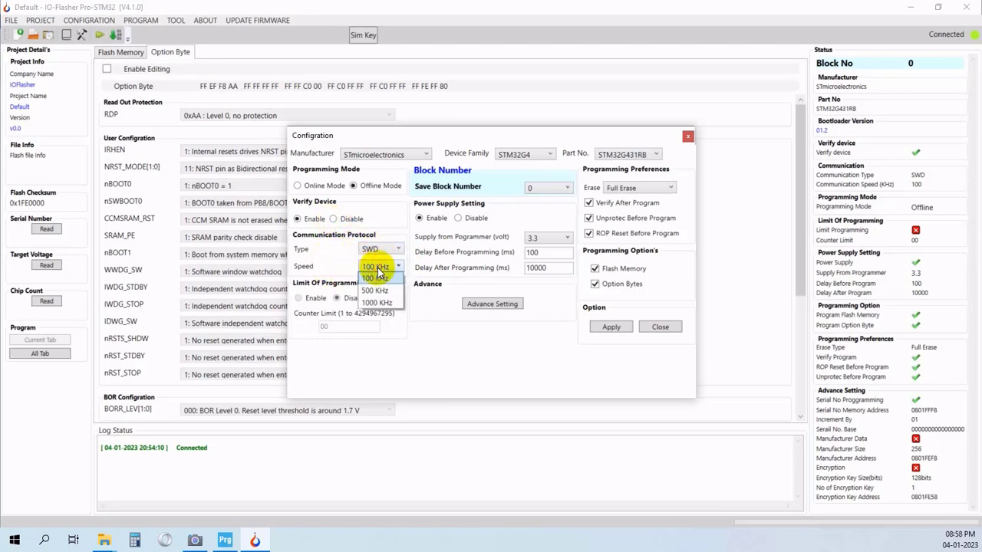
{"action": "left_click", "coordinate": [324, 266]}
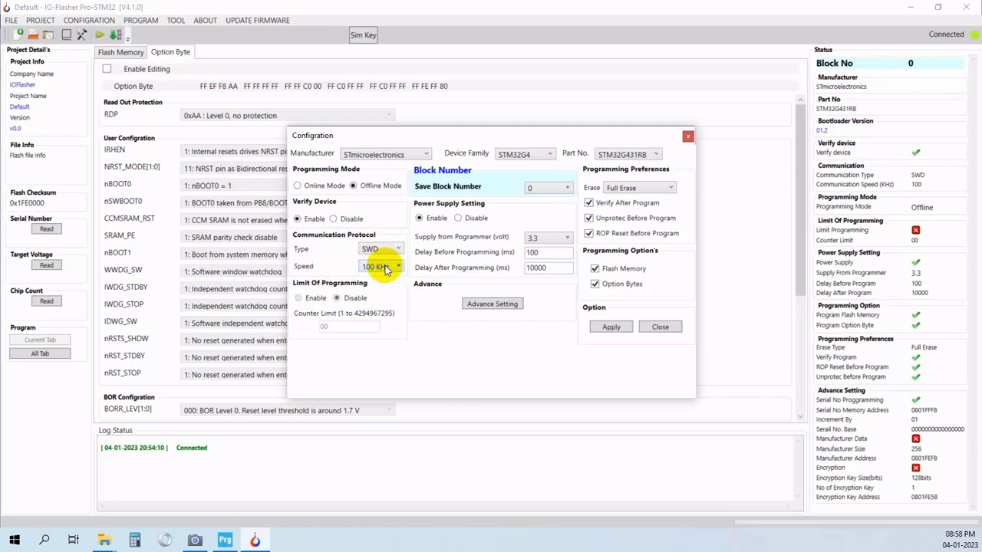
{"action": "left_click", "coordinate": [386, 266]}
{"action": "left_click", "coordinate": [383, 266]}
{"action": "left_click", "coordinate": [387, 249]}
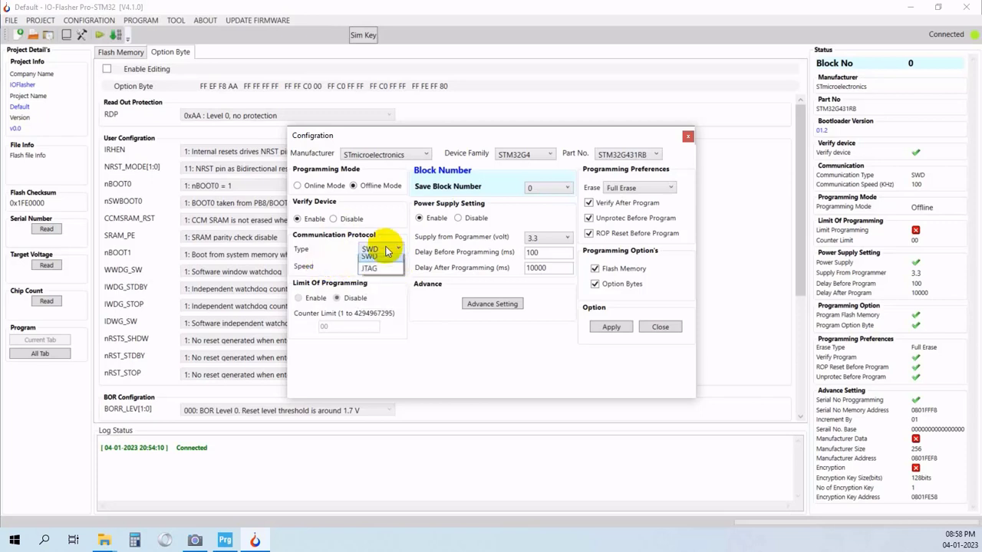
{"action": "left_click", "coordinate": [383, 262]}
{"action": "left_click", "coordinate": [386, 248]}
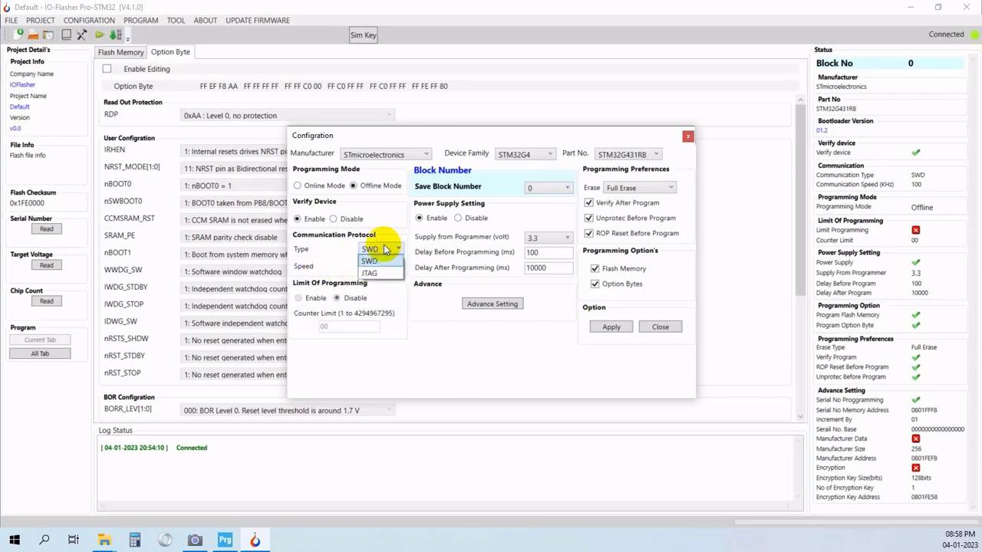
{"action": "left_click", "coordinate": [375, 250]}
{"action": "left_click", "coordinate": [380, 247]}
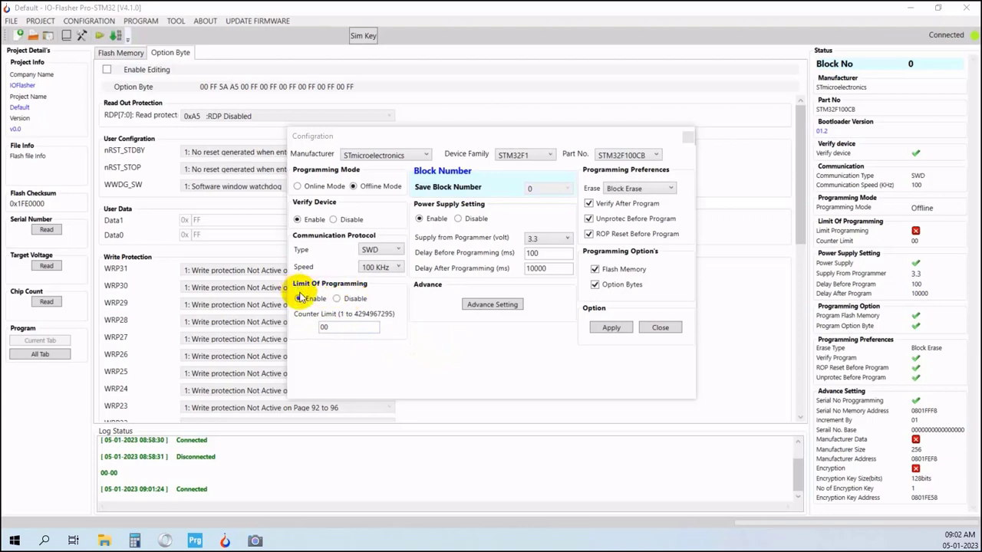
- Enable the limit of programming and set its counter limit to 05
{"action": "left_click", "coordinate": [341, 302]}
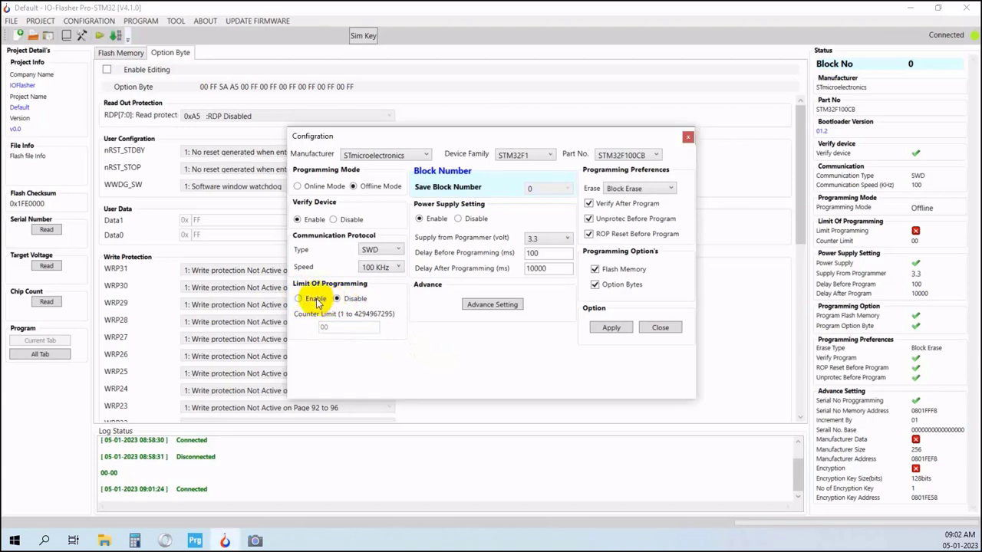
{"action": "left_click", "coordinate": [305, 303]}
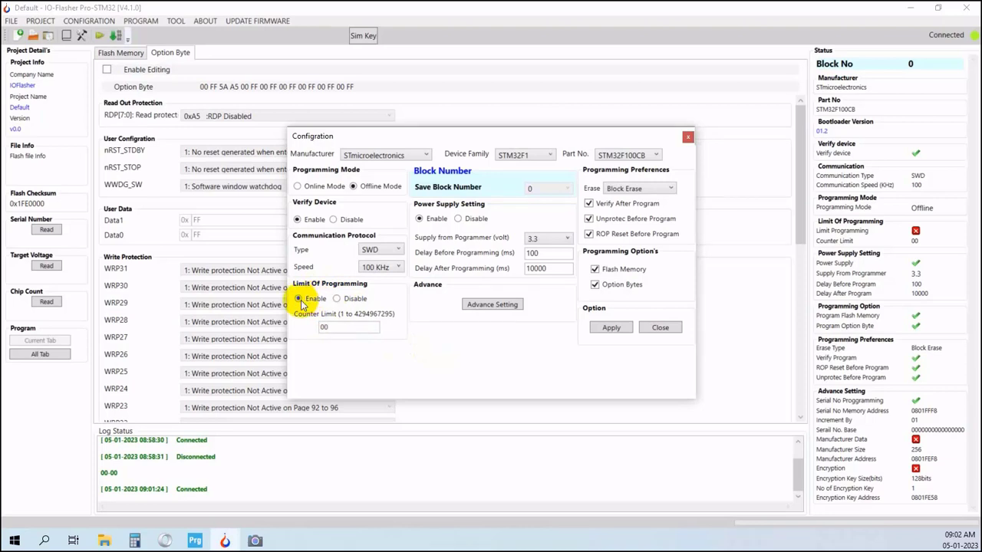
{"action": "left_click_drag", "start_coordinate": [339, 329], "coordinate": [325, 332]}
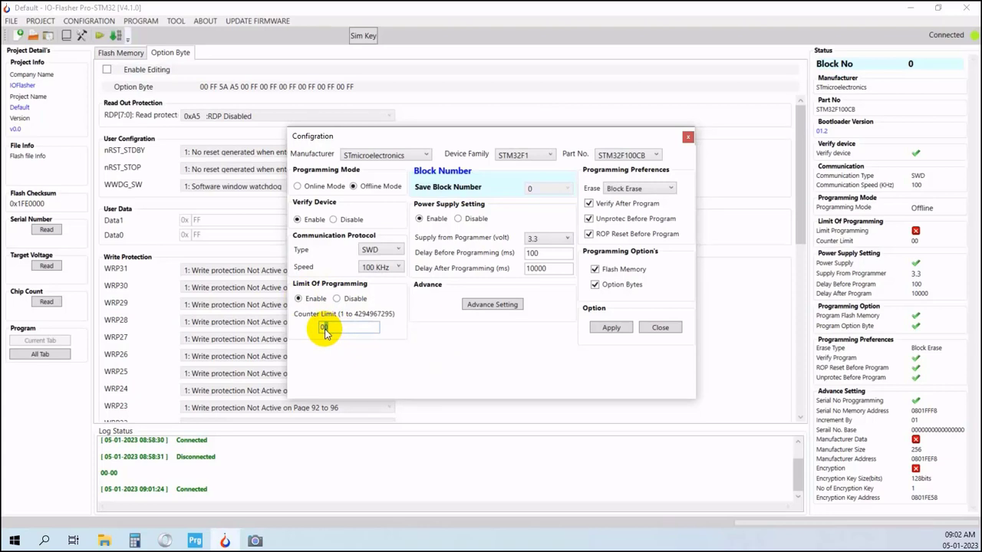
{"action": "type", "text": "05"}
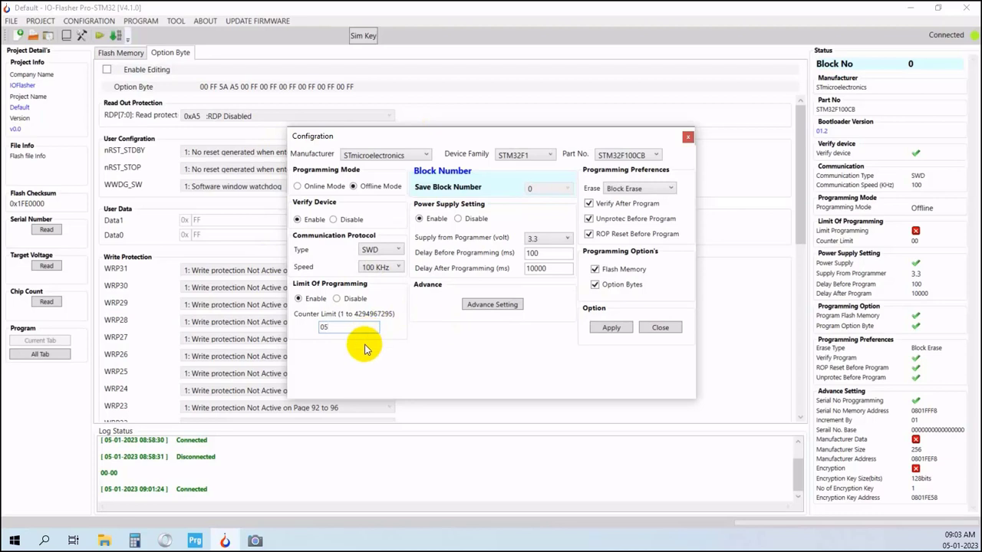
- Set the programming counter limit to 10000
{"action": "left_click_drag", "start_coordinate": [357, 328], "coordinate": [305, 340]}
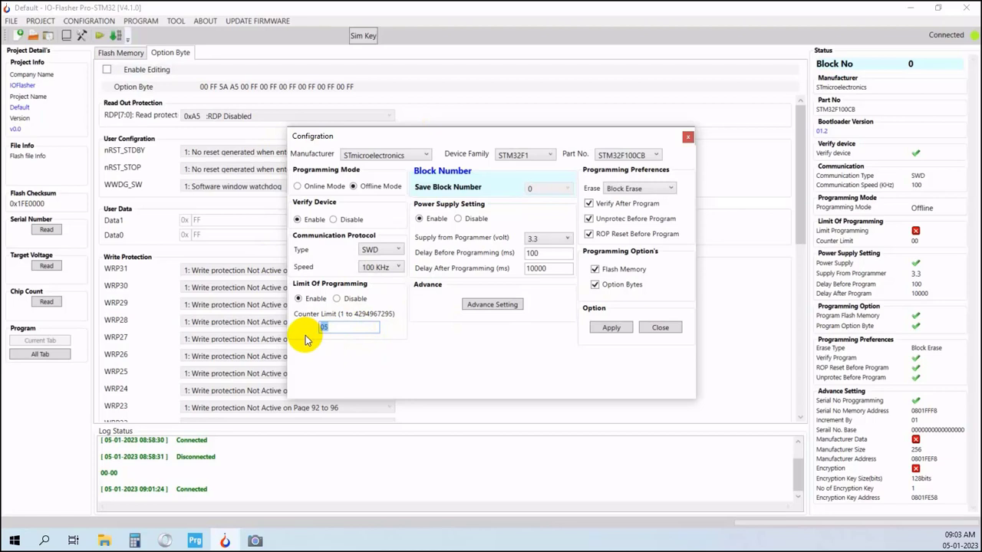
{"action": "type", "text": "10000"}
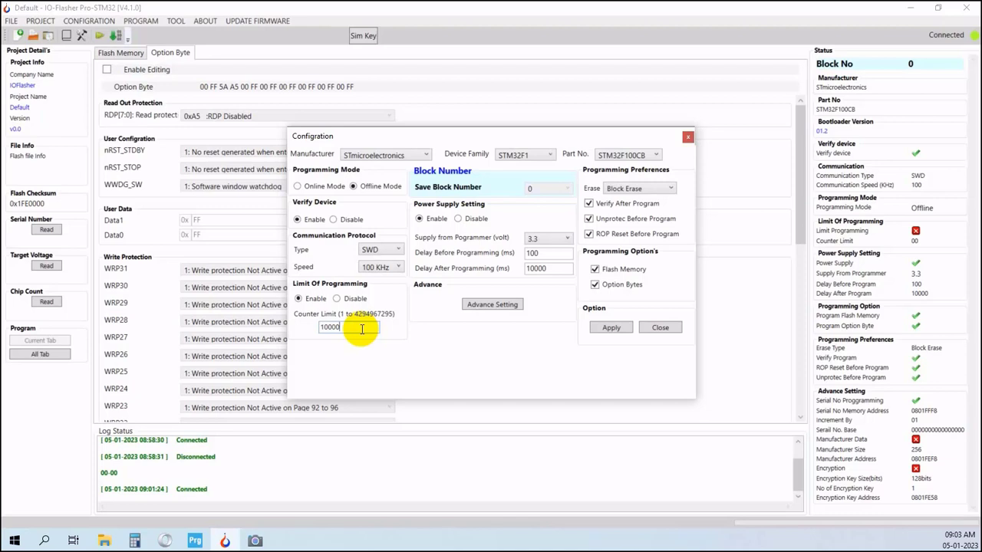
{"action": "left_click", "coordinate": [320, 328]}
{"action": "double_click", "coordinate": [320, 328]}
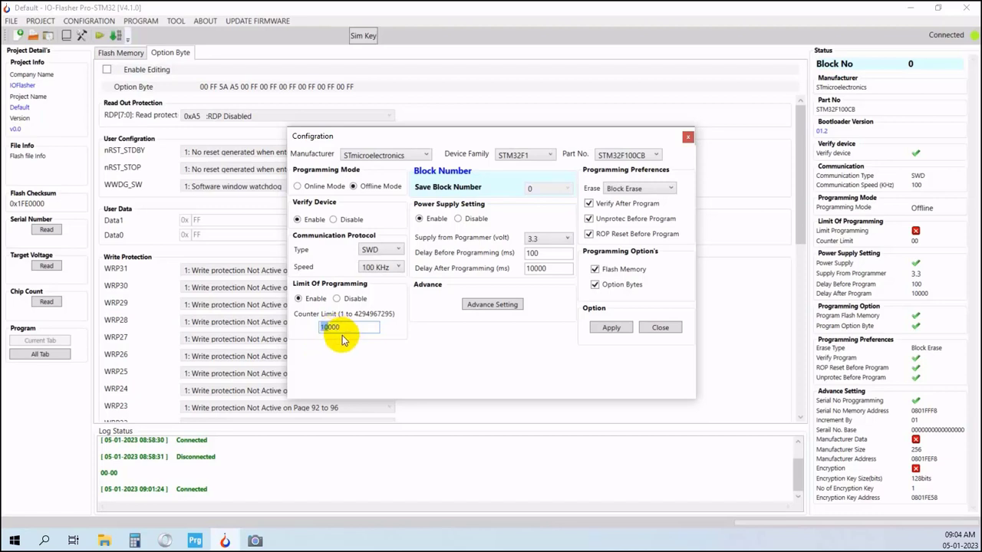
{"action": "left_click", "coordinate": [342, 328]}
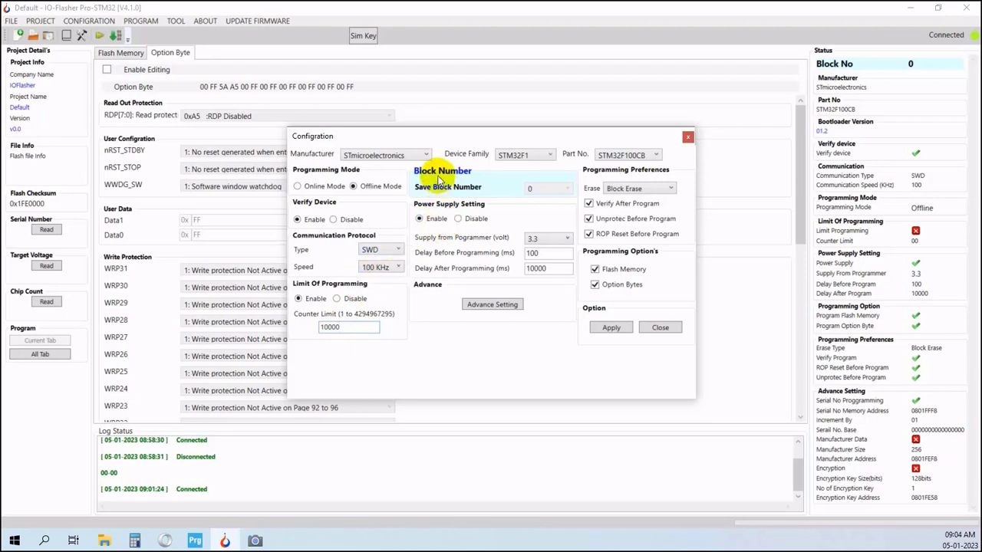
- Try to open the choices for the save block number
{"action": "left_click", "coordinate": [539, 190]}
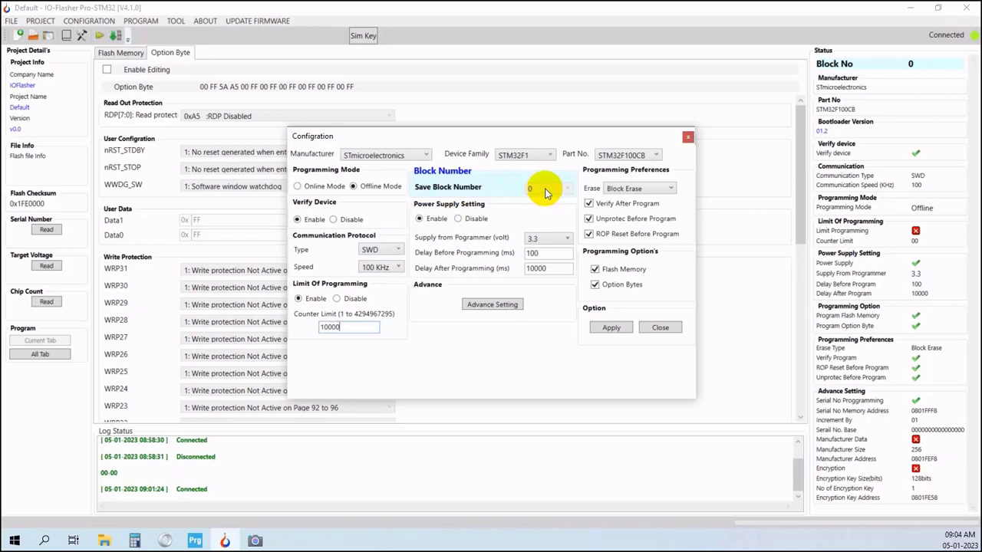
{"action": "left_click", "coordinate": [555, 191]}
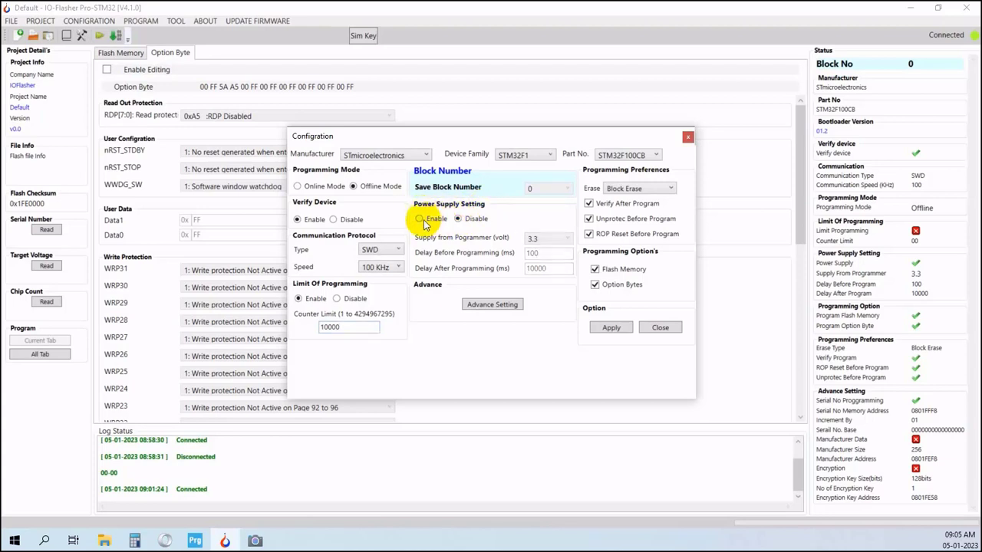
- Enable the power supply setting and choose 3.3 V as the supply from the programmer
{"action": "left_click", "coordinate": [459, 219]}
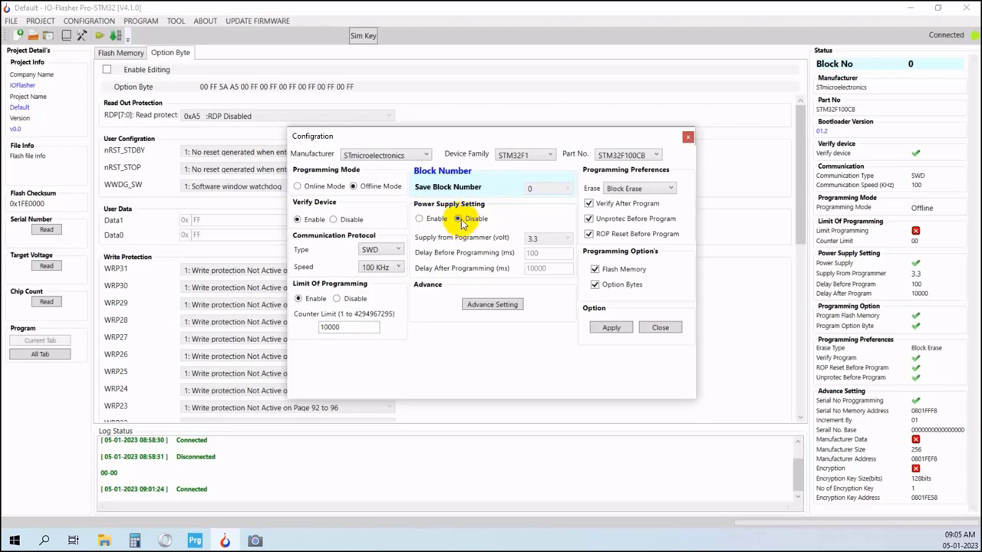
{"action": "left_click", "coordinate": [420, 219]}
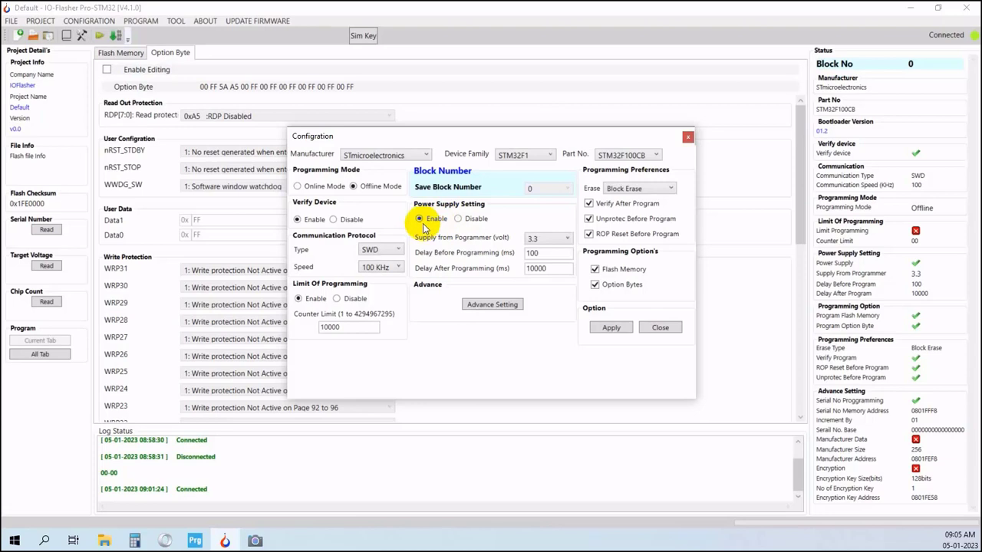
{"action": "left_click", "coordinate": [554, 239]}
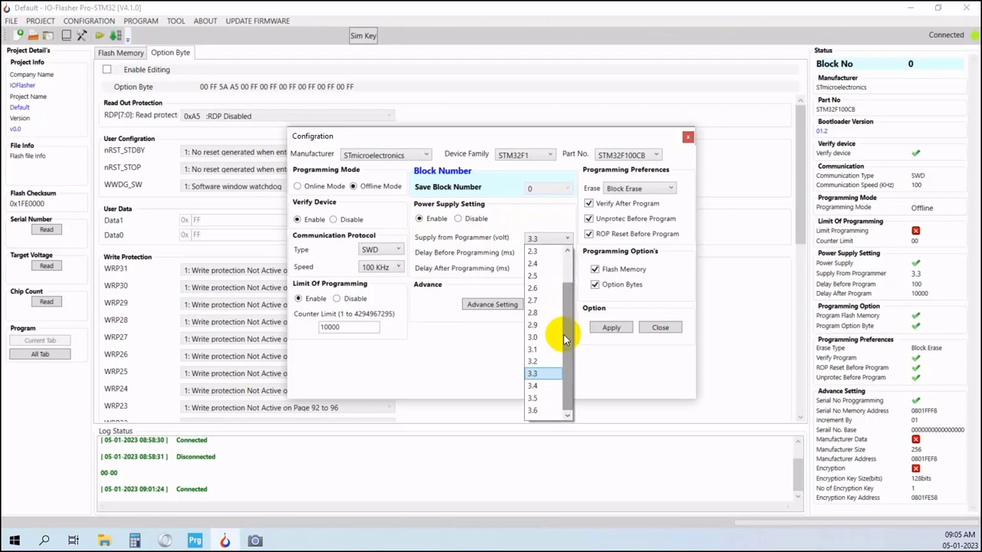
{"action": "left_click", "coordinate": [532, 375]}
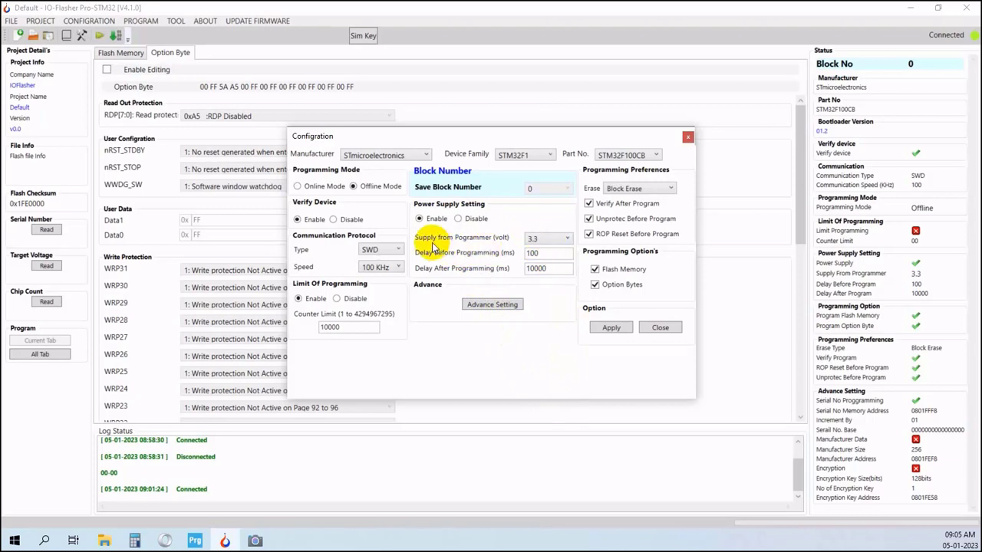
{"action": "left_click", "coordinate": [551, 241]}
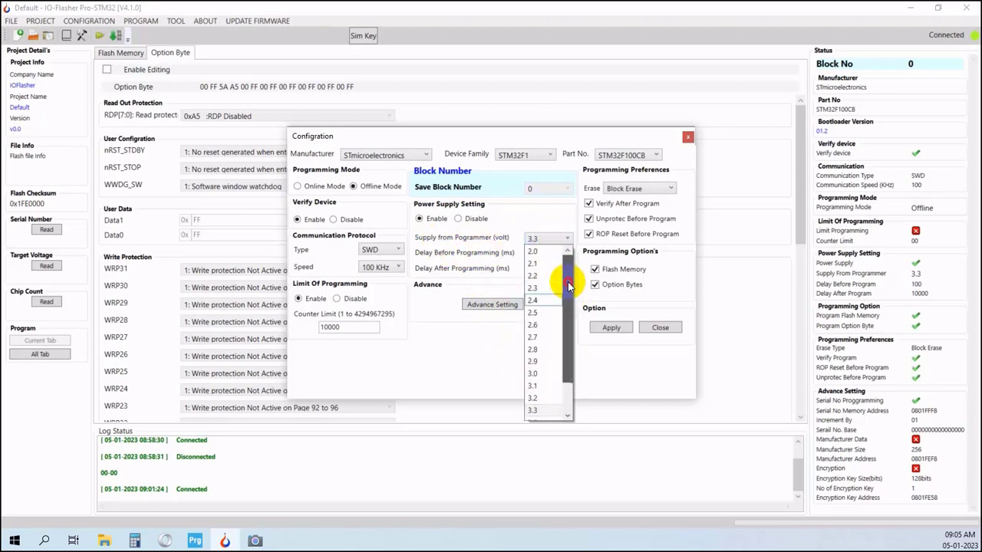
{"action": "left_click", "coordinate": [566, 359]}
{"action": "left_click_drag", "start_coordinate": [564, 357], "coordinate": [568, 296]}
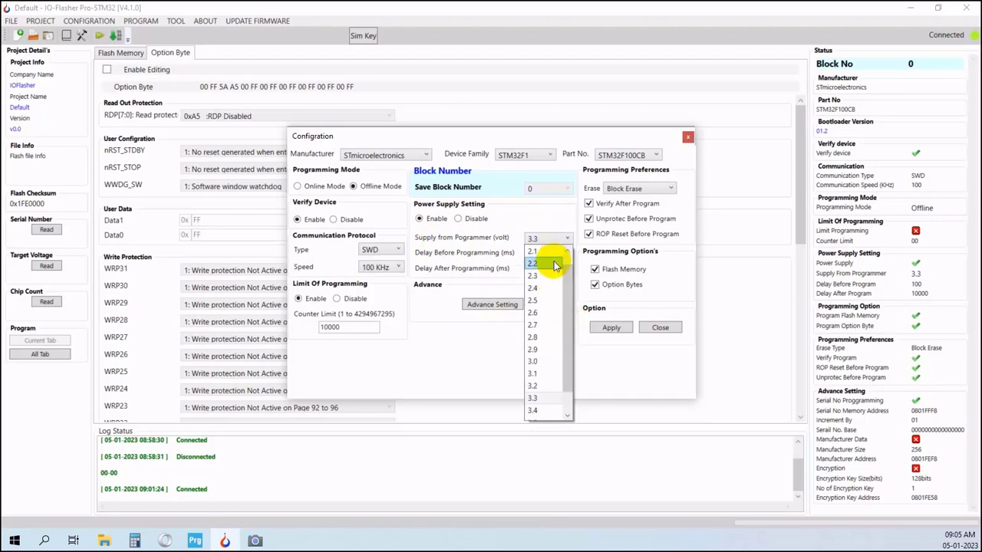
{"action": "left_click", "coordinate": [541, 395]}
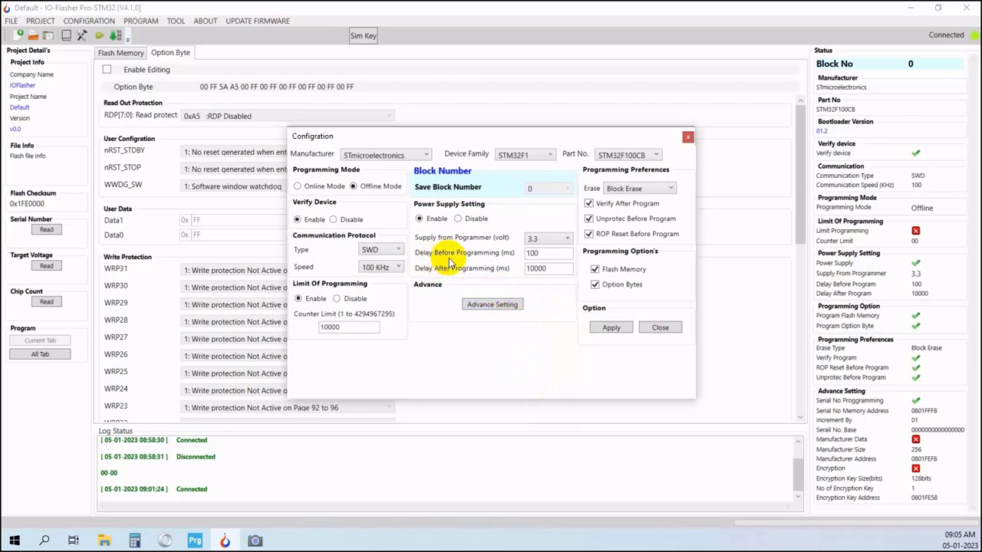
- Examine the delay before programming and delay after programming values in the power supply settings
{"action": "left_click", "coordinate": [549, 254]}
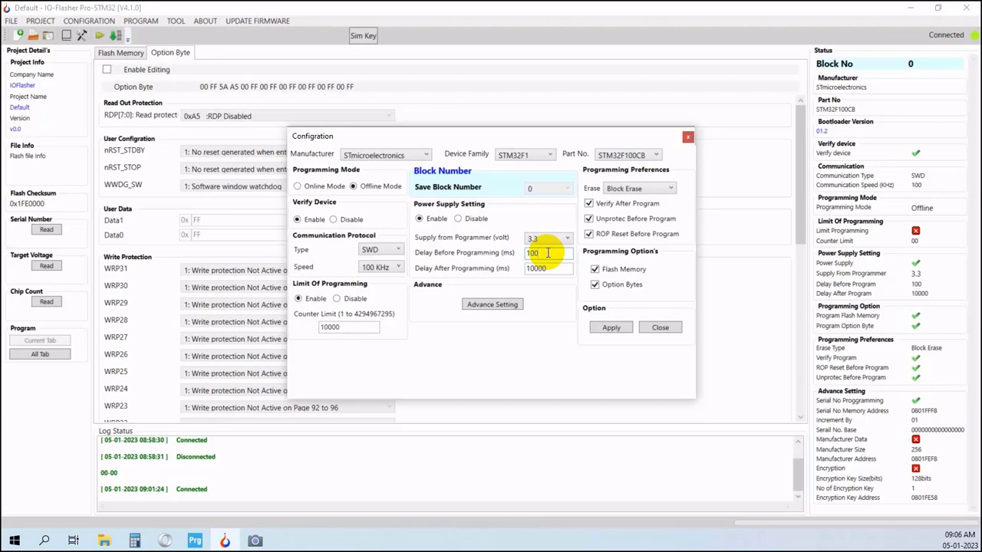
{"action": "left_click", "coordinate": [546, 253]}
{"action": "left_click_drag", "start_coordinate": [546, 254], "coordinate": [519, 253]}
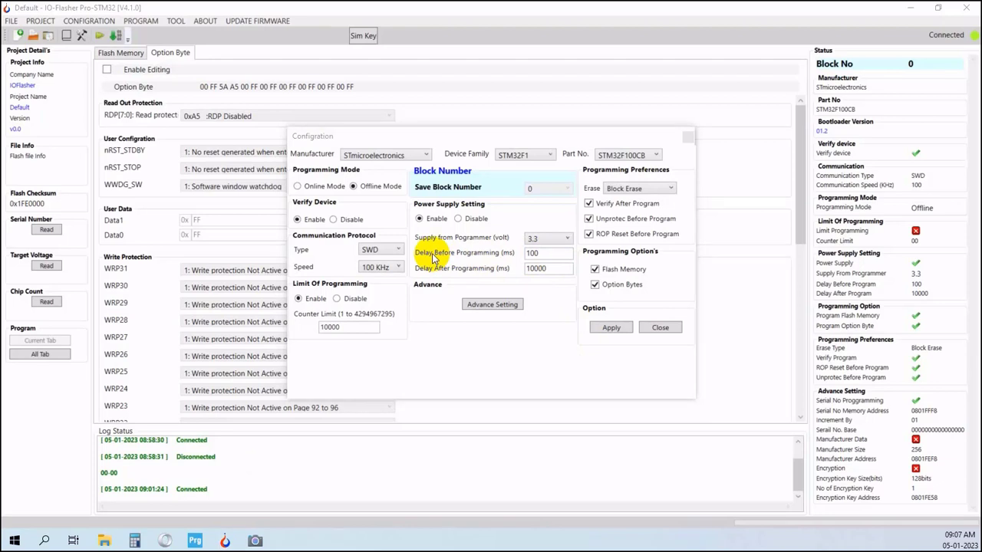
{"action": "left_click_drag", "start_coordinate": [558, 252], "coordinate": [515, 252]}
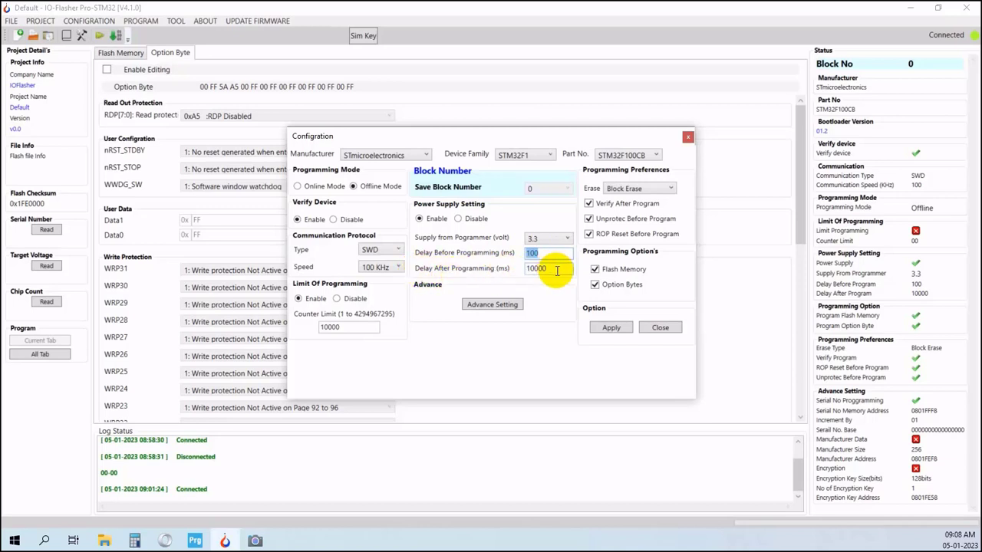
{"action": "left_click_drag", "start_coordinate": [555, 269], "coordinate": [527, 274]}
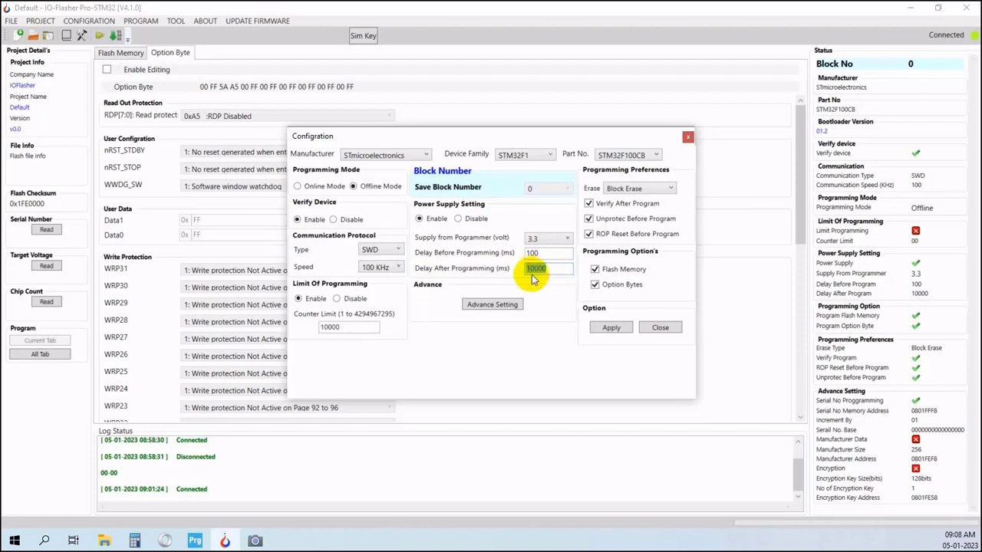
{"action": "left_click", "coordinate": [553, 270]}
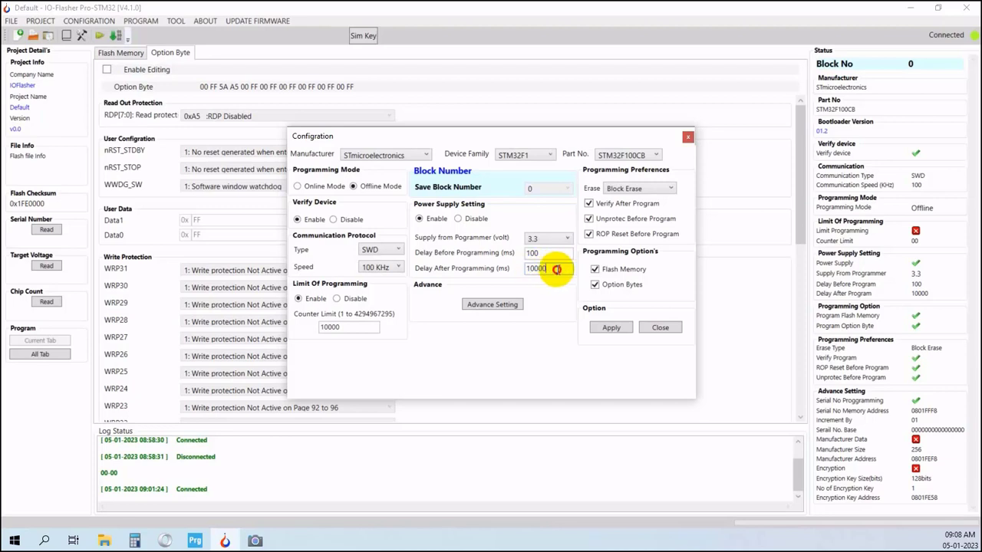
{"action": "left_click_drag", "start_coordinate": [555, 268], "coordinate": [521, 272]}
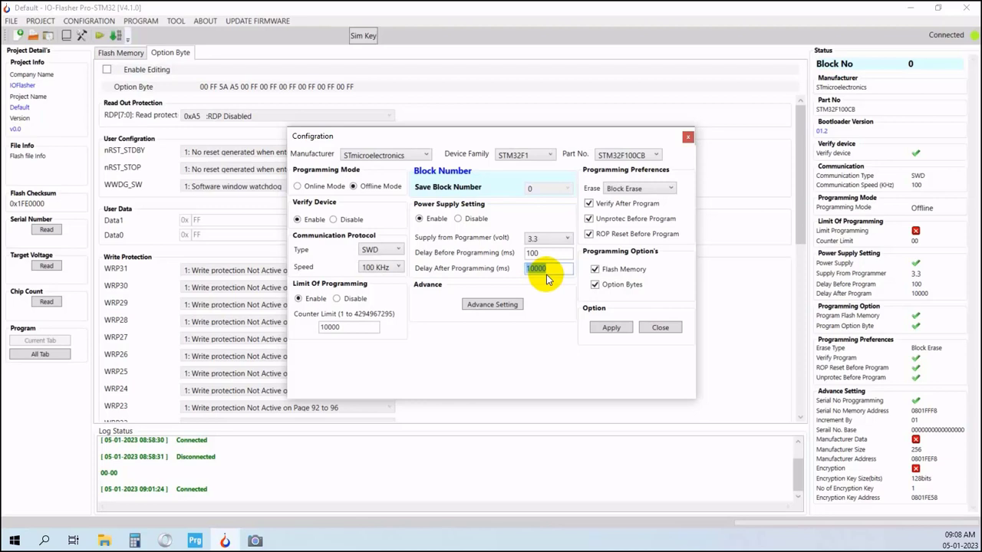
{"action": "left_click", "coordinate": [554, 269]}
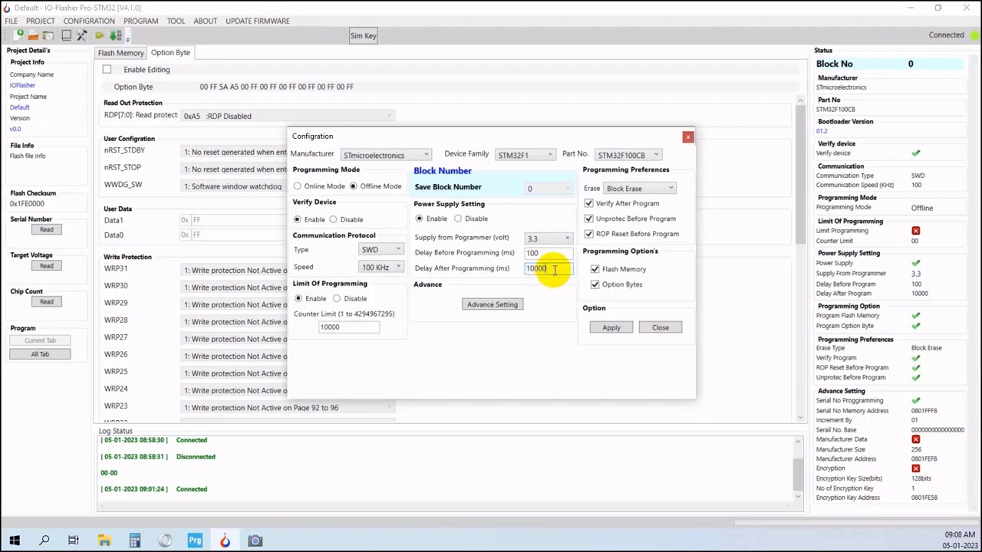
{"action": "left_click_drag", "start_coordinate": [553, 269], "coordinate": [524, 276]}
{"action": "left_click", "coordinate": [559, 273]}
{"action": "left_click", "coordinate": [557, 271]}
{"action": "left_click_drag", "start_coordinate": [557, 270], "coordinate": [528, 269]}
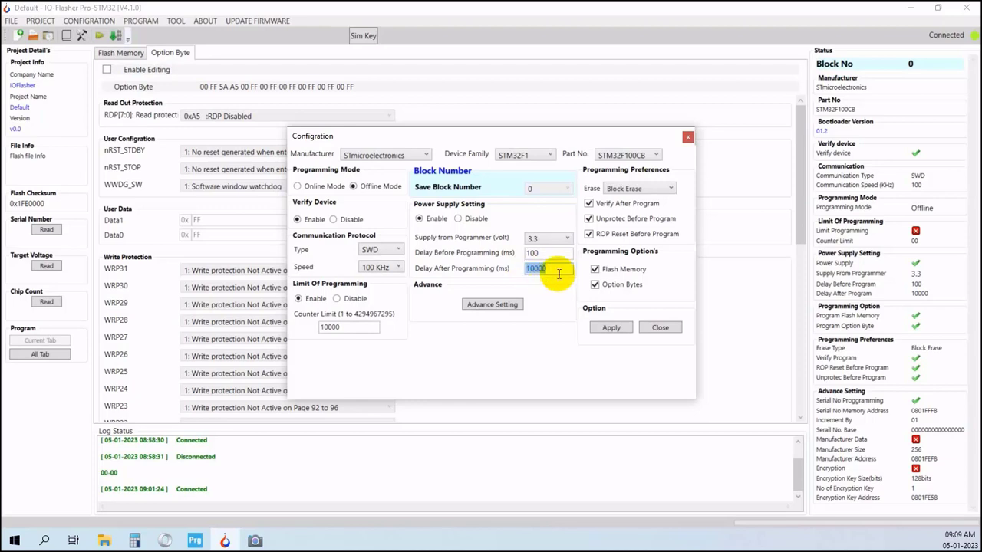
{"action": "left_click", "coordinate": [559, 270]}
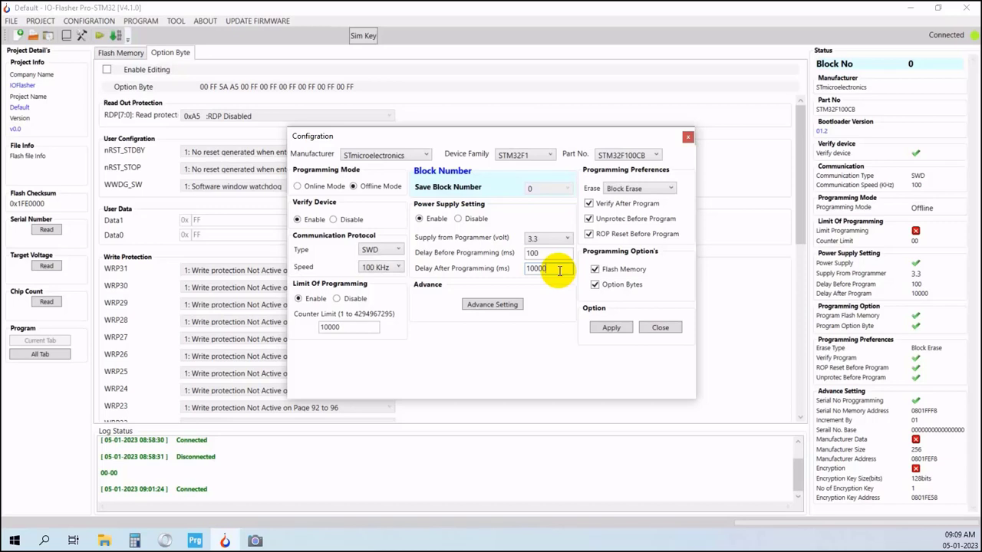
{"action": "left_click_drag", "start_coordinate": [559, 271], "coordinate": [526, 269]}
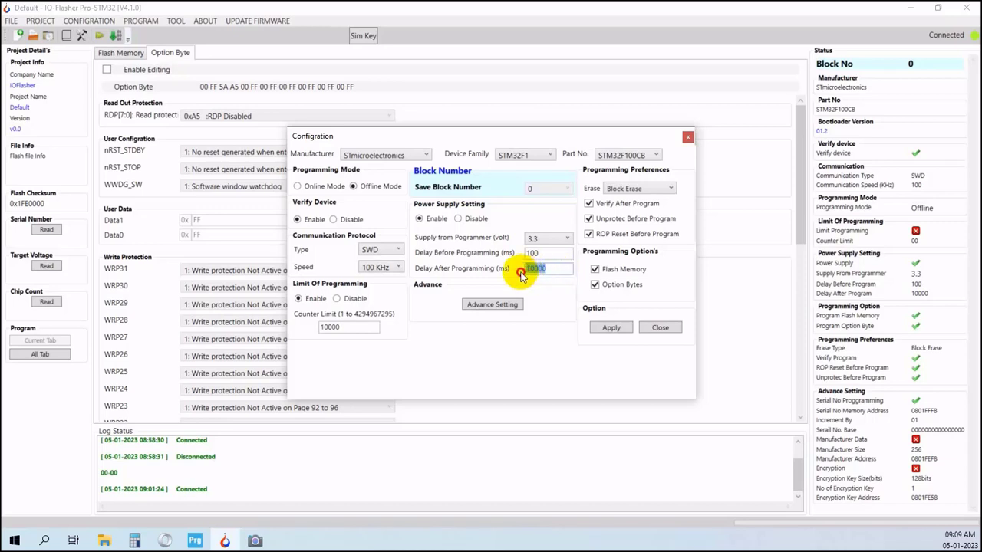
{"action": "left_click", "coordinate": [557, 268]}
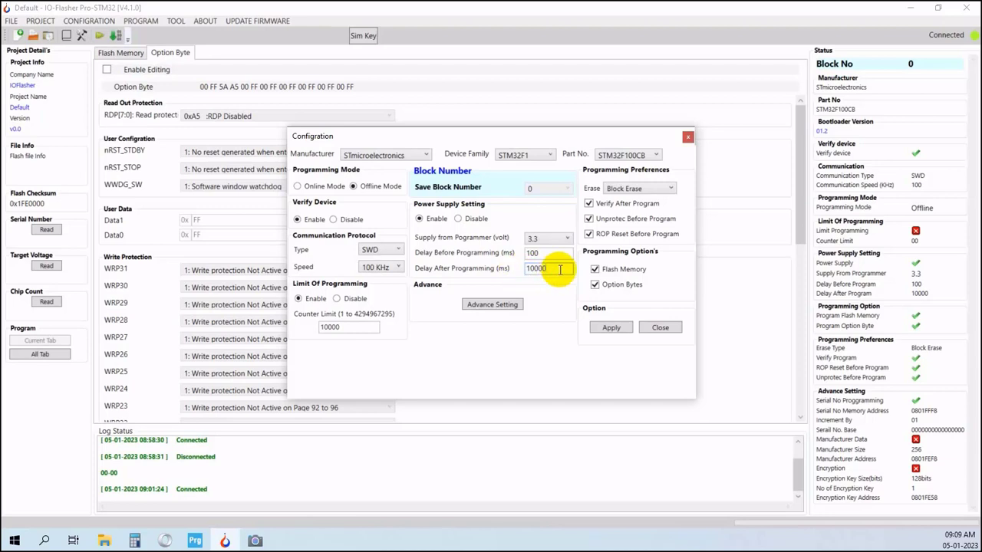
{"action": "left_click_drag", "start_coordinate": [560, 269], "coordinate": [525, 268]}
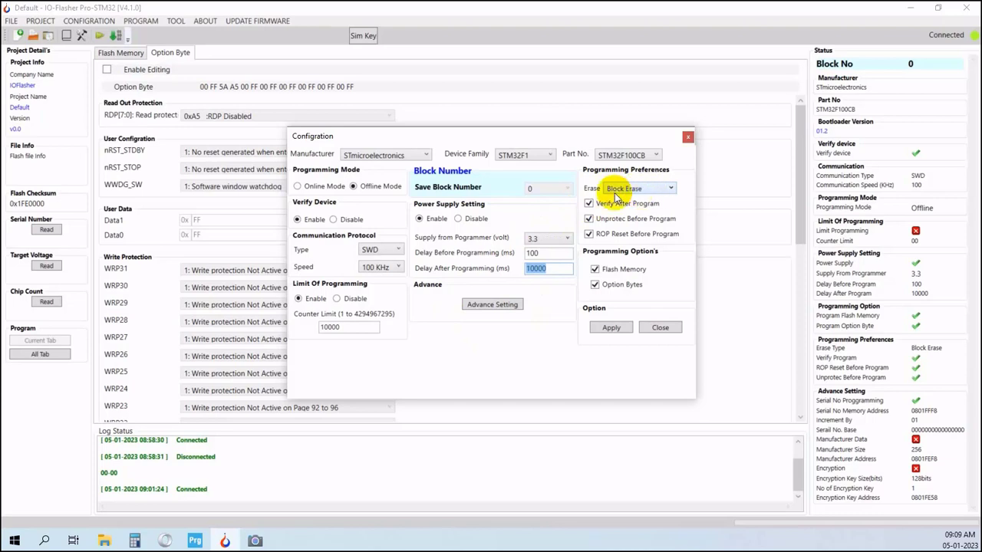
- Examine the available erase types and close the configuration dialog without applying the changes
{"action": "left_click", "coordinate": [652, 195]}
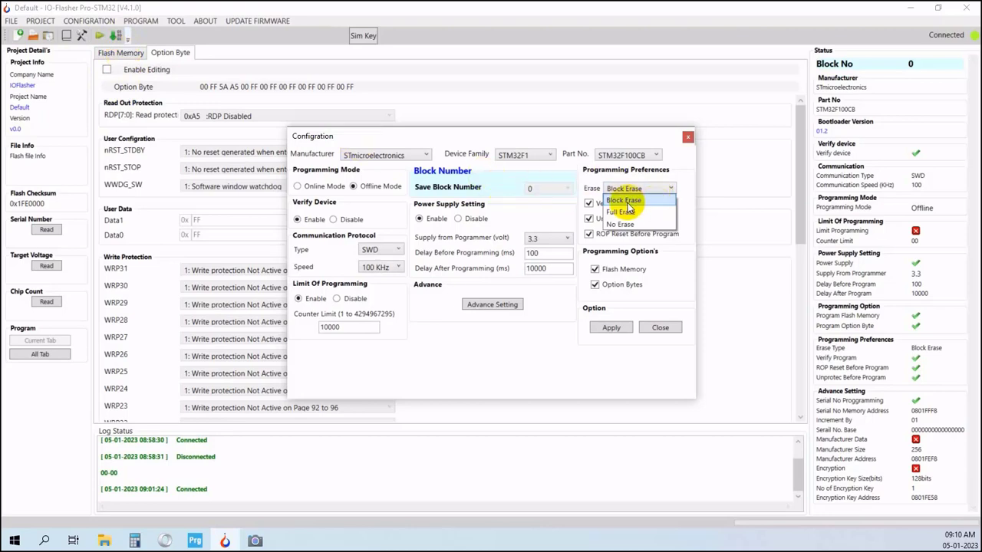
{"action": "left_click", "coordinate": [661, 330]}
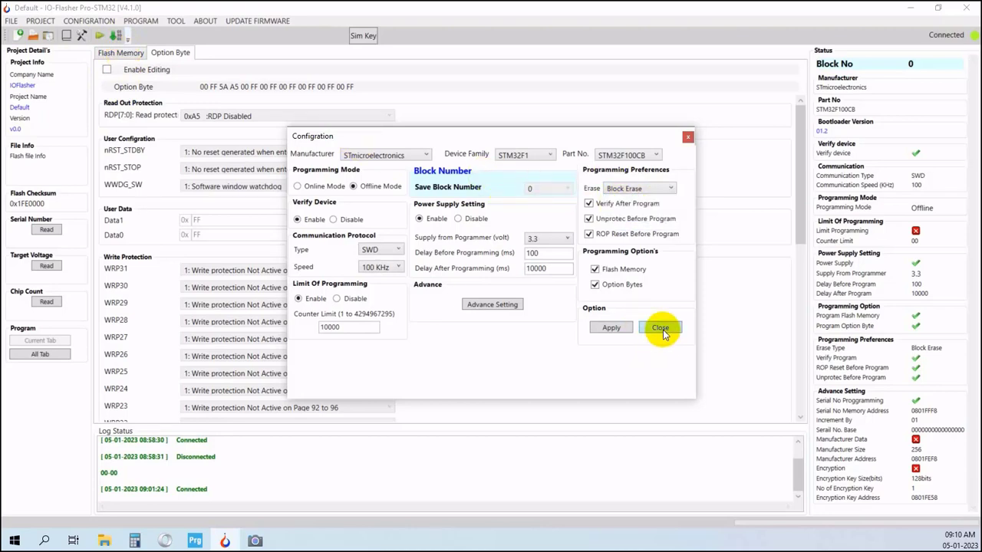
{"action": "left_click", "coordinate": [661, 330]}
- Enable editing of the flash memory and examine its flash address and flash size values
{"action": "left_click", "coordinate": [124, 53]}
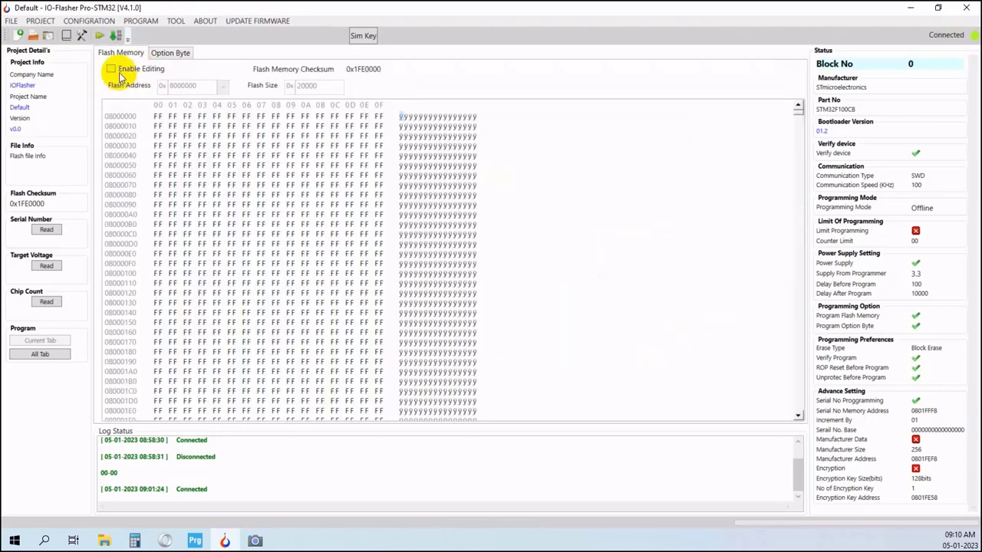
{"action": "left_click", "coordinate": [111, 69]}
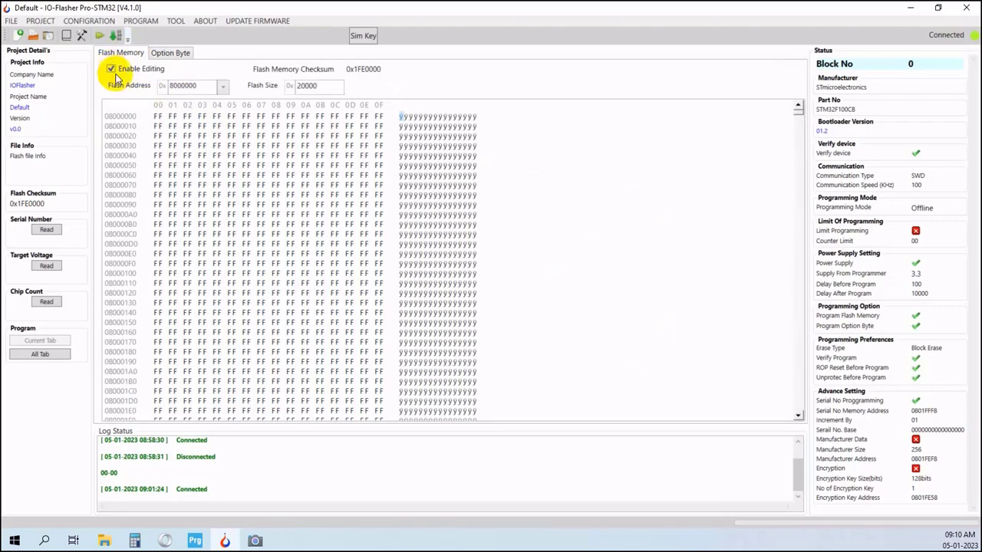
{"action": "left_click_drag", "start_coordinate": [208, 87], "coordinate": [159, 88]}
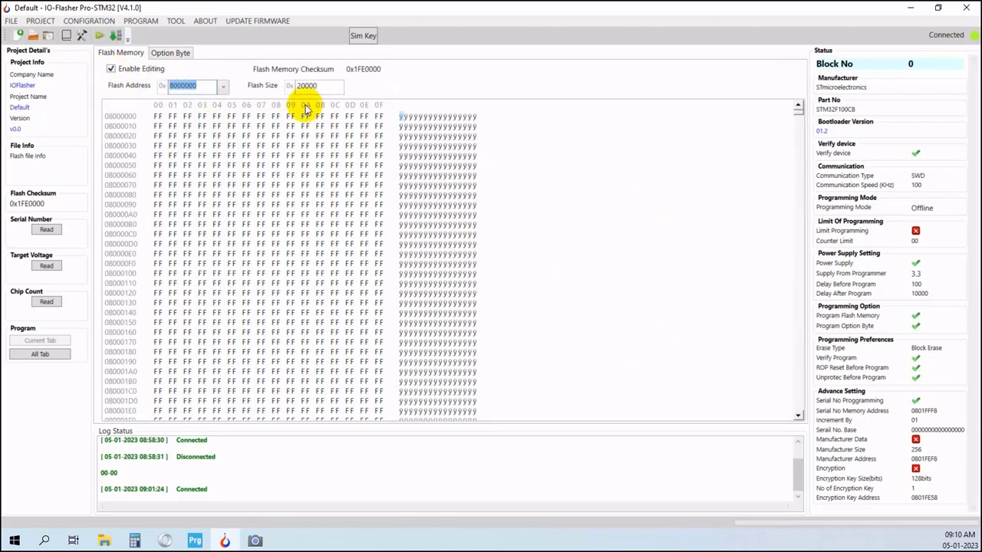
{"action": "left_click", "coordinate": [326, 87]}
{"action": "left_click_drag", "start_coordinate": [326, 88], "coordinate": [294, 87]}
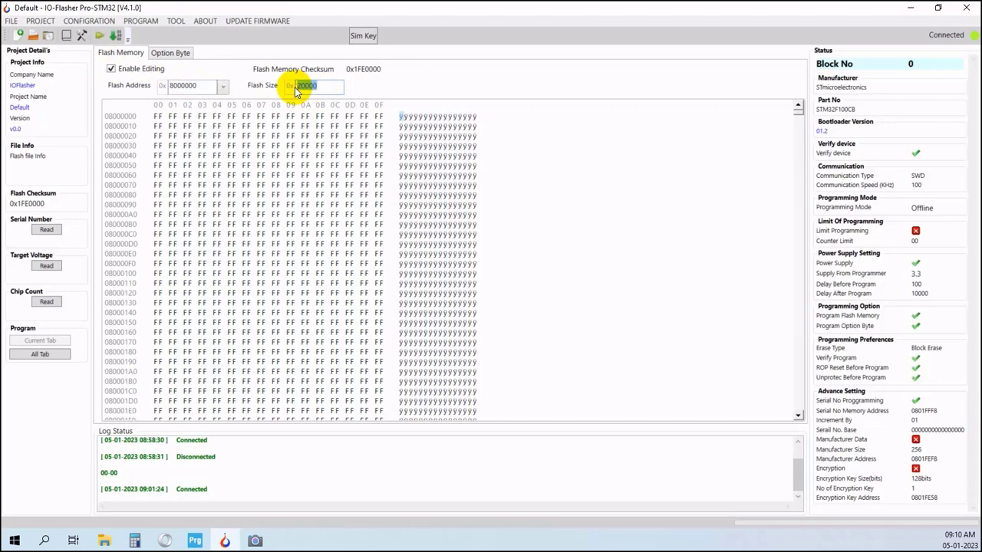
{"action": "left_click", "coordinate": [332, 89]}
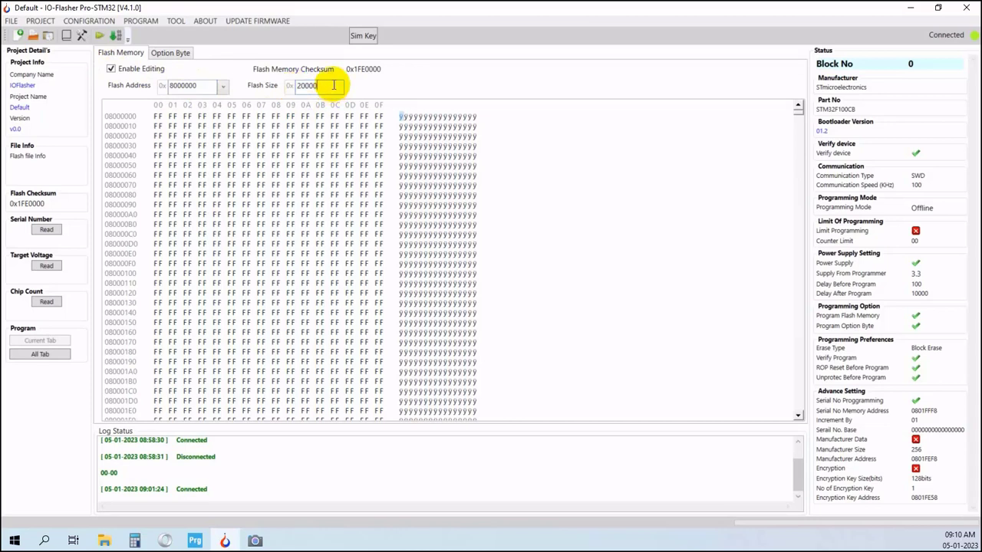
{"action": "left_click_drag", "start_coordinate": [331, 88], "coordinate": [295, 87]}
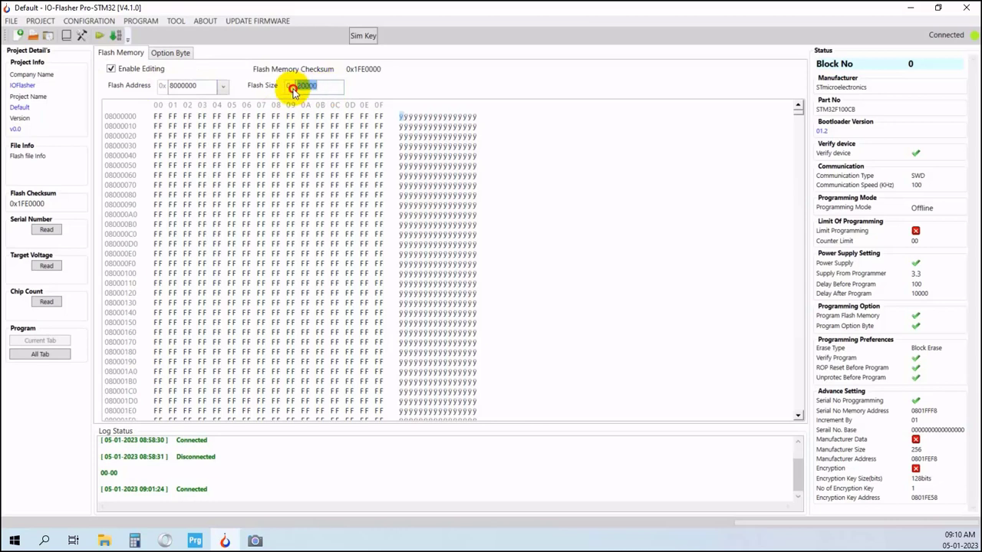
{"action": "left_click", "coordinate": [322, 86]}
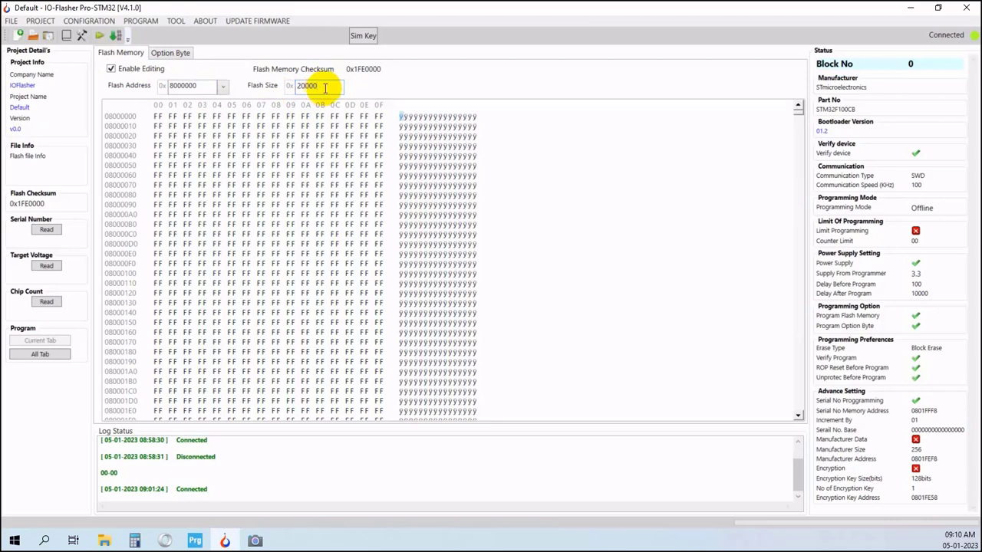
{"action": "left_click_drag", "start_coordinate": [325, 88], "coordinate": [283, 90]}
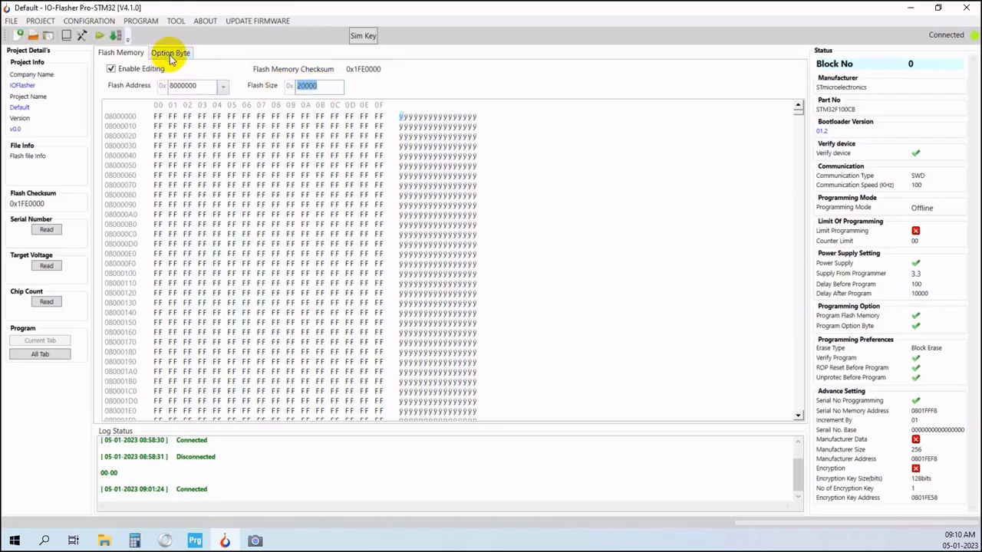
- Reopen the configuration dialog over the option byte view and select Block Erase as the erase type
{"action": "left_click", "coordinate": [85, 42]}
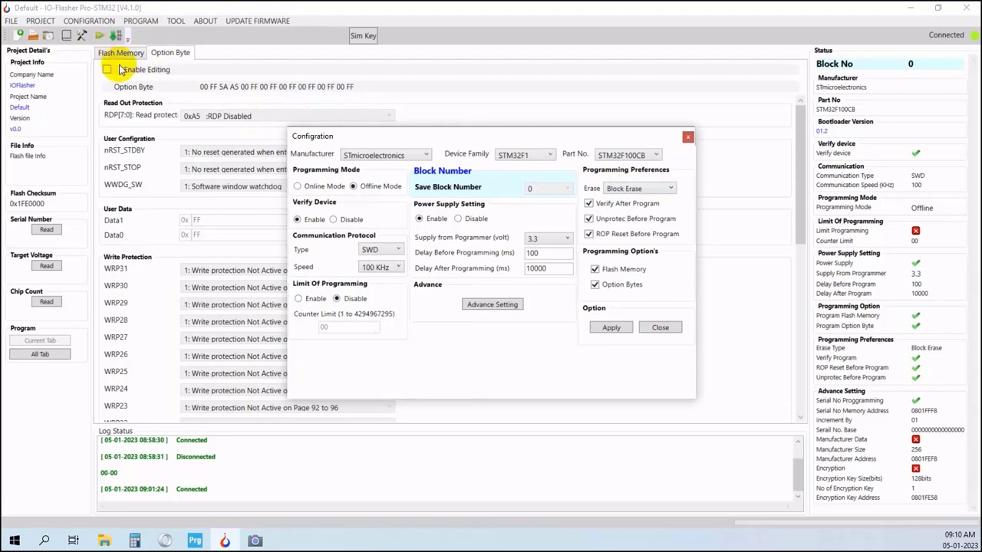
{"action": "left_click", "coordinate": [634, 190]}
{"action": "left_click", "coordinate": [640, 203]}
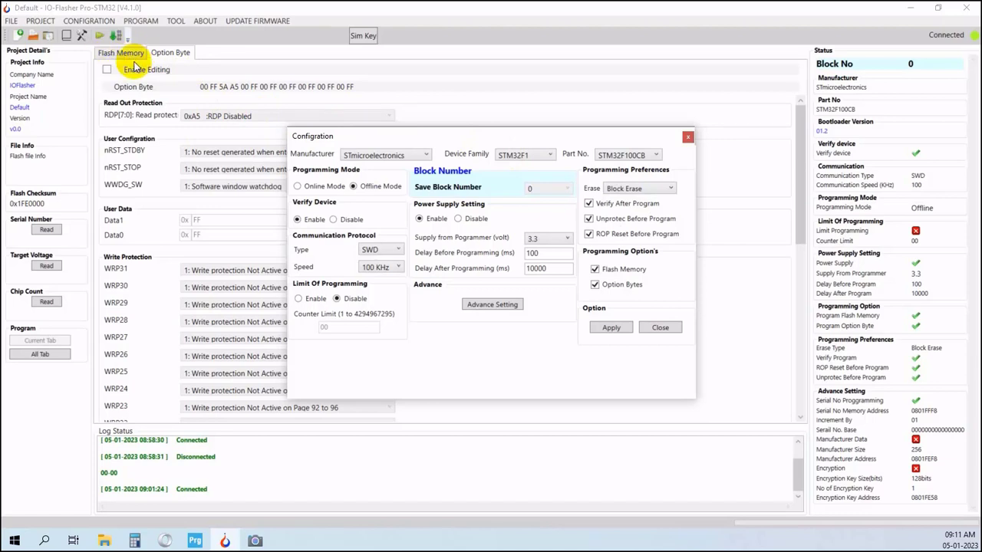
- Try the Full Erase and No Erase types in the programming preferences
{"action": "left_click", "coordinate": [636, 190]}
{"action": "left_click", "coordinate": [638, 214]}
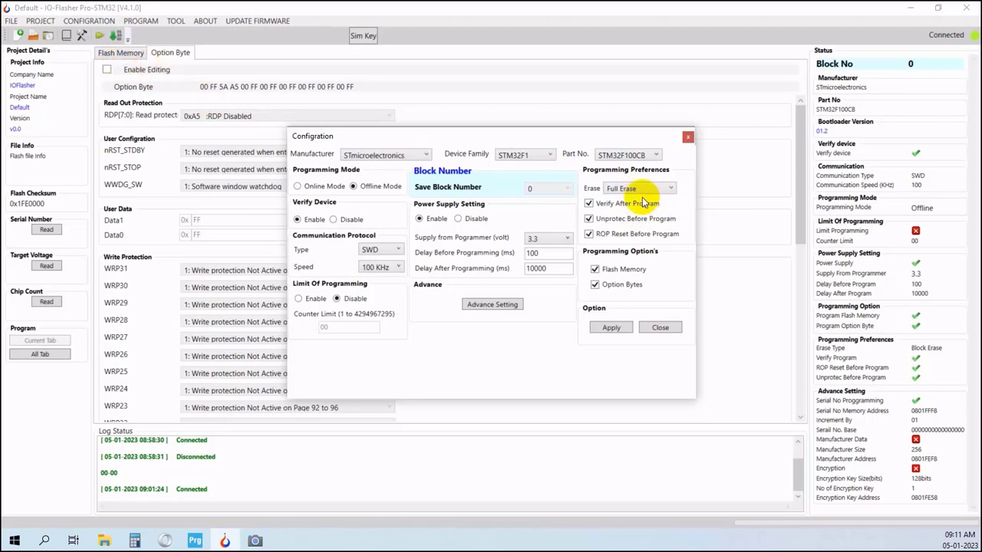
{"action": "left_click", "coordinate": [633, 191]}
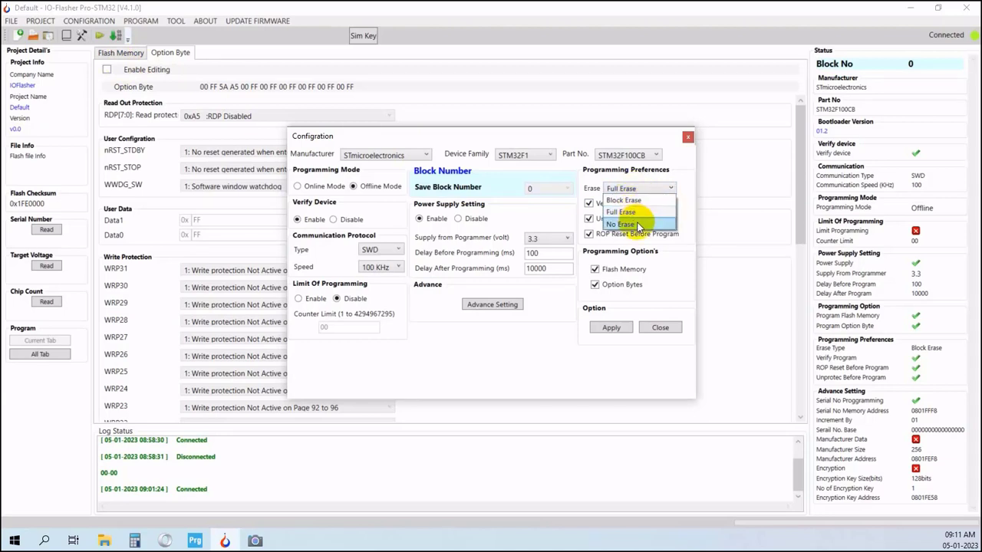
{"action": "left_click", "coordinate": [638, 224]}
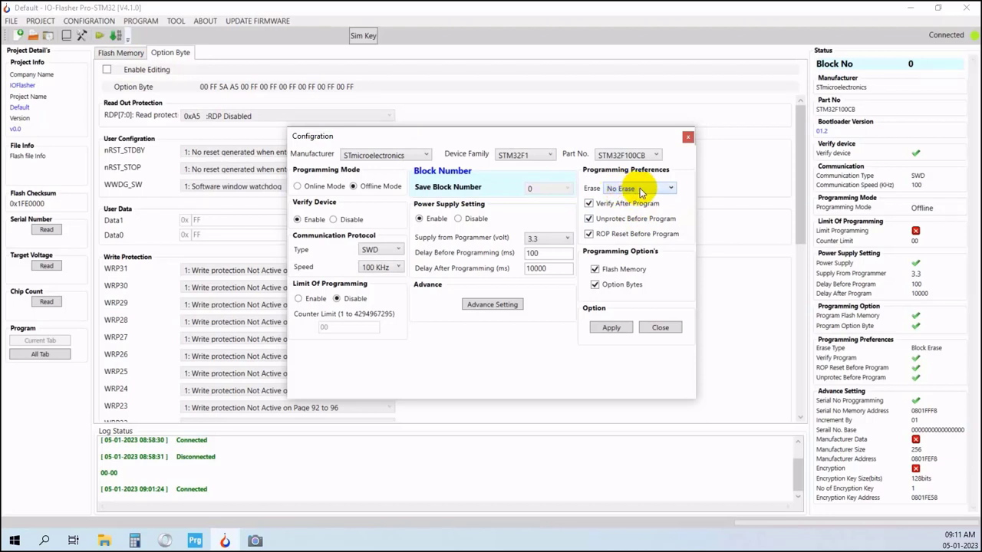
{"action": "left_click", "coordinate": [632, 189]}
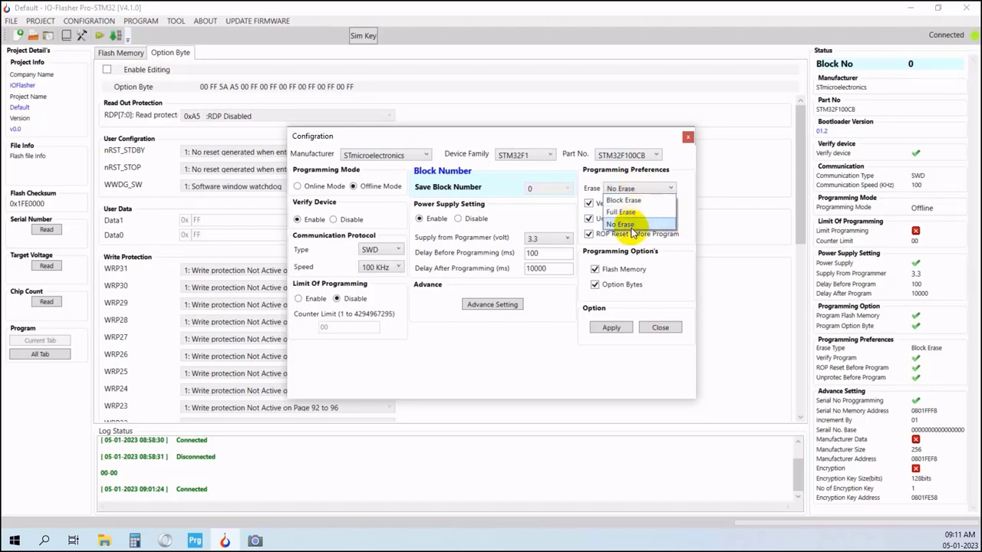
{"action": "left_click", "coordinate": [631, 224]}
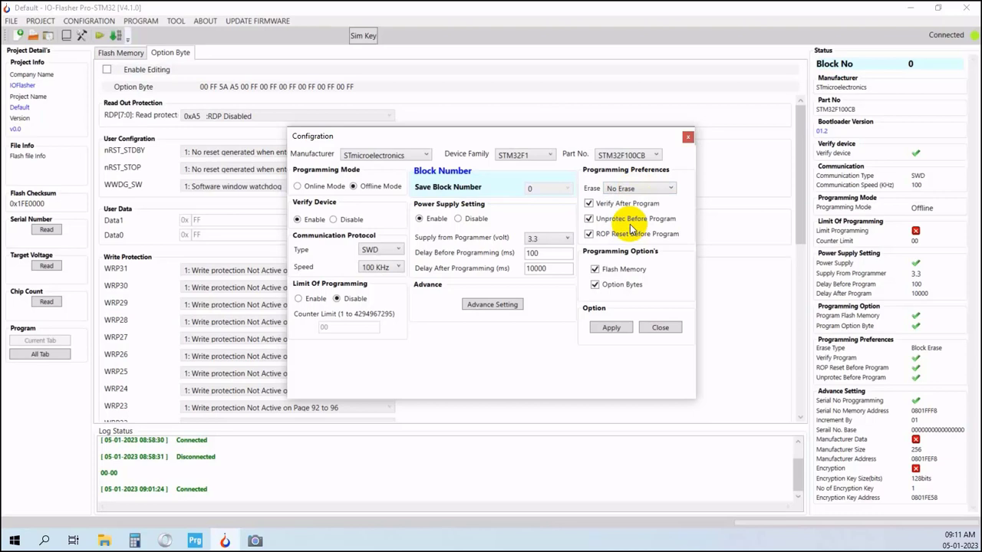
- Switch the erase type to Full Erase and return it to Block Erase
{"action": "left_click", "coordinate": [626, 188]}
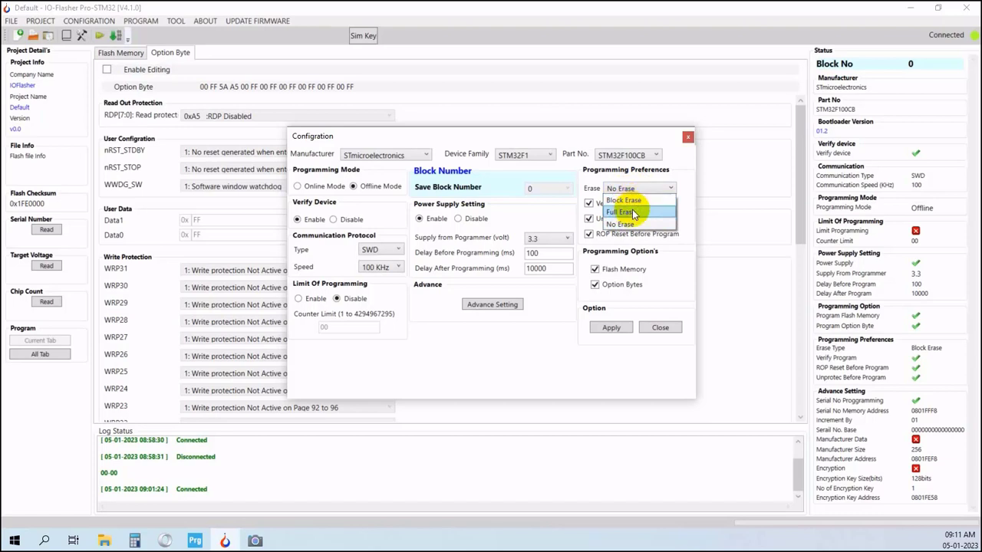
{"action": "left_click", "coordinate": [634, 213]}
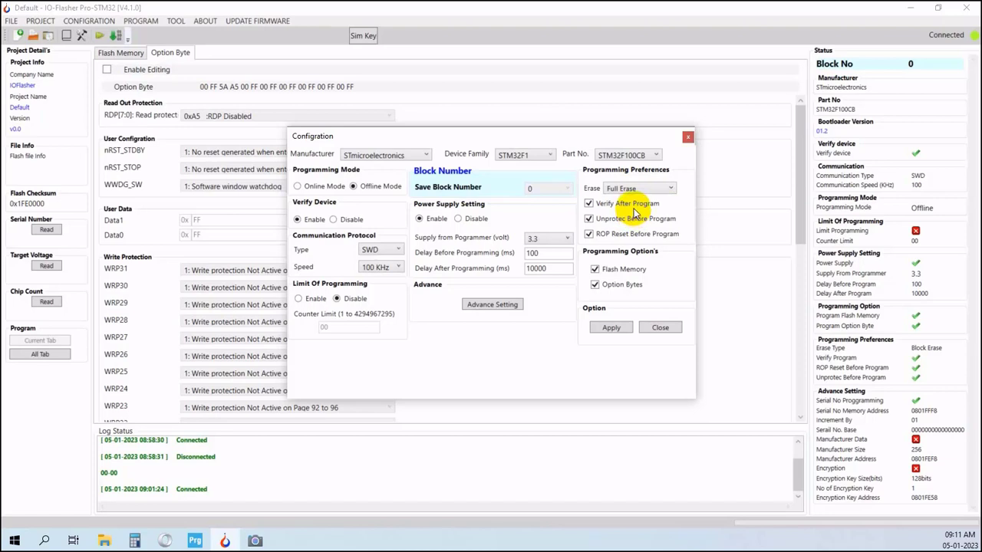
{"action": "left_click", "coordinate": [625, 189]}
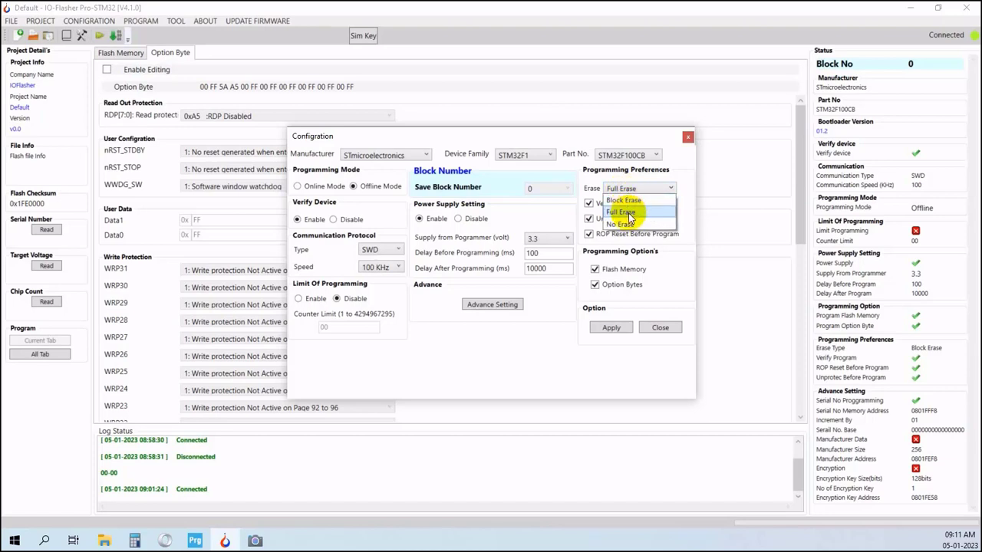
{"action": "left_click", "coordinate": [630, 212]}
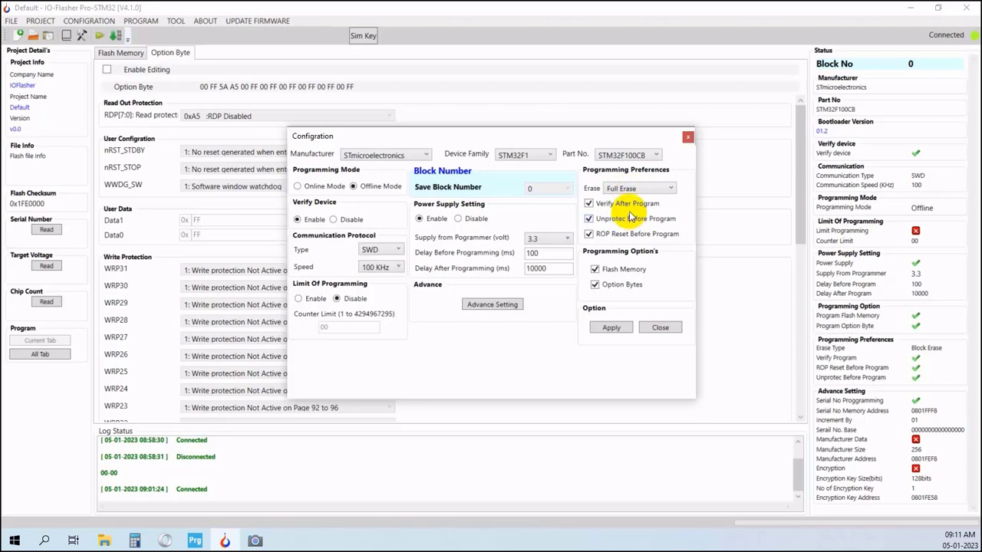
{"action": "left_click", "coordinate": [625, 189]}
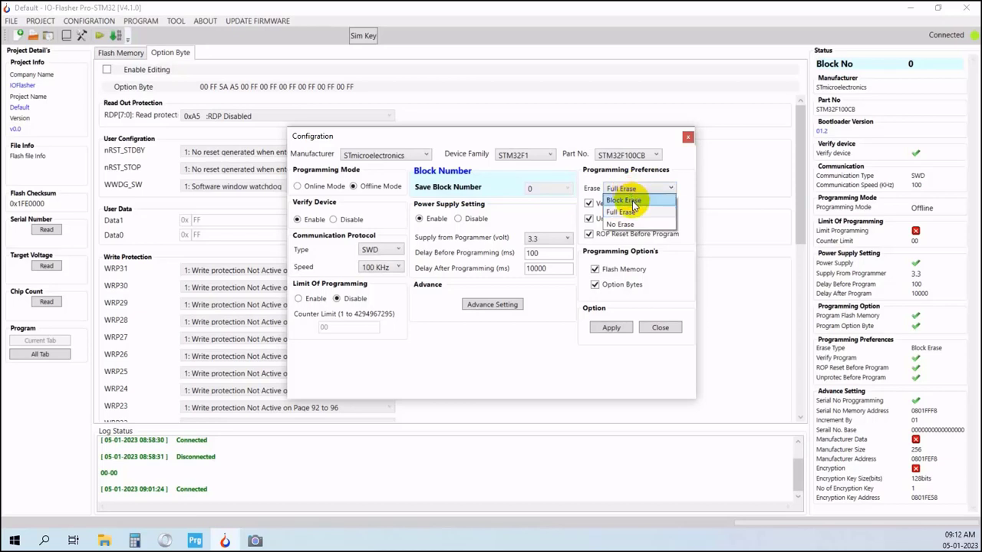
{"action": "left_click", "coordinate": [633, 201]}
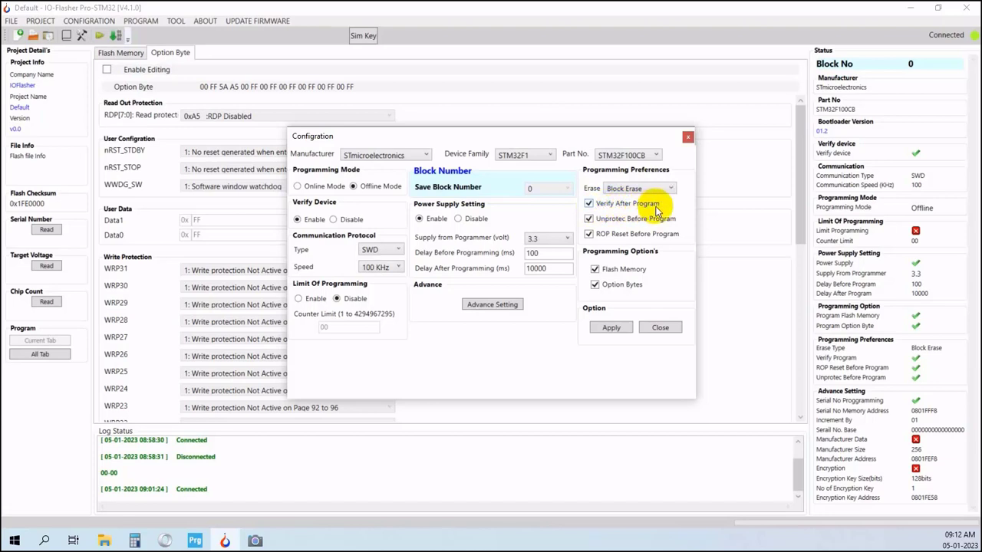
- Turn the Verify After Program and ROP Reset Before Program preferences off and back on
{"action": "left_click", "coordinate": [592, 206]}
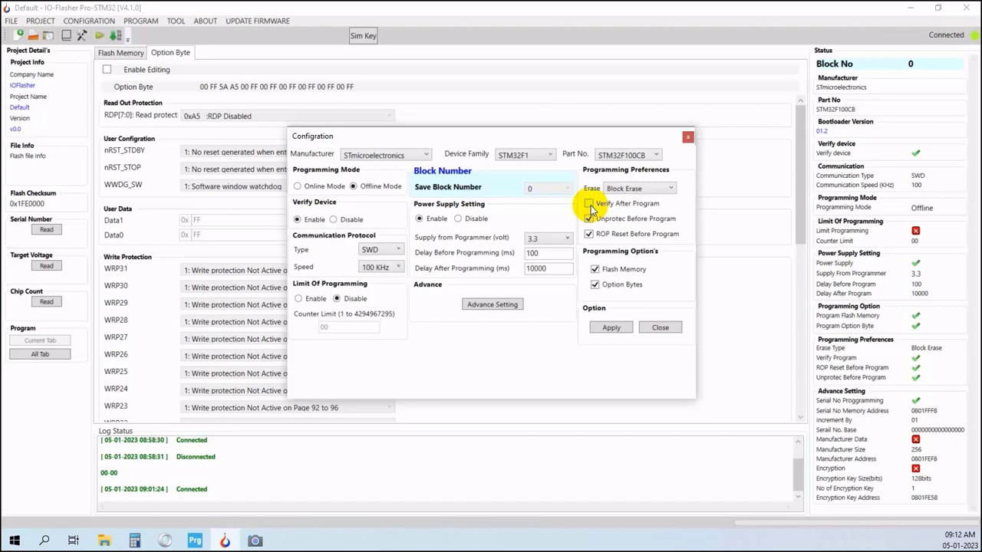
{"action": "left_click", "coordinate": [589, 205]}
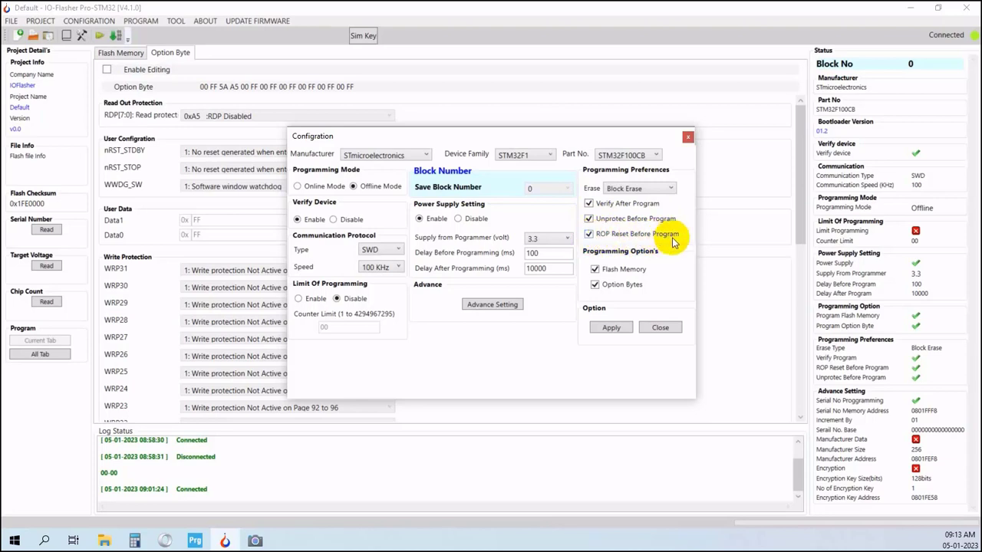
{"action": "left_click", "coordinate": [590, 235]}
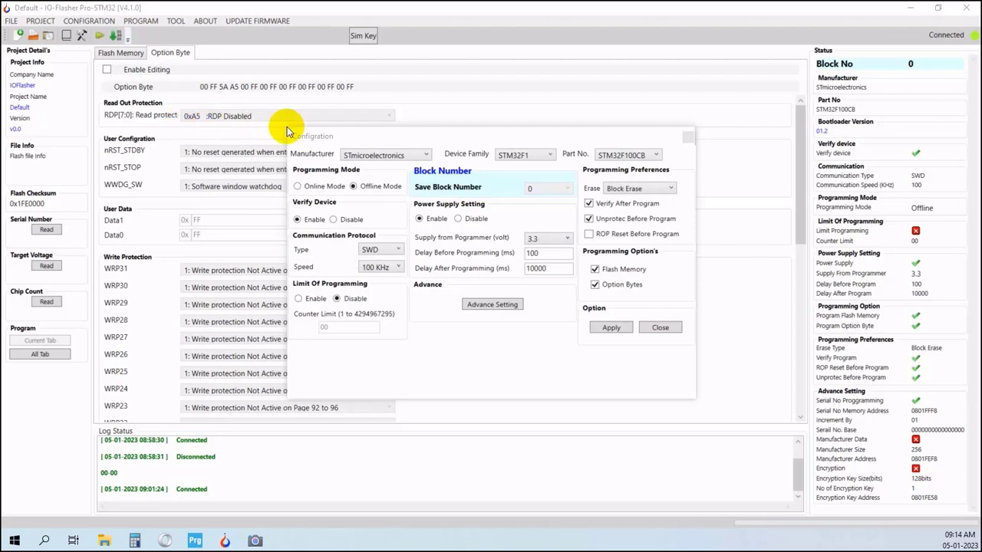
{"action": "left_click", "coordinate": [588, 234]}
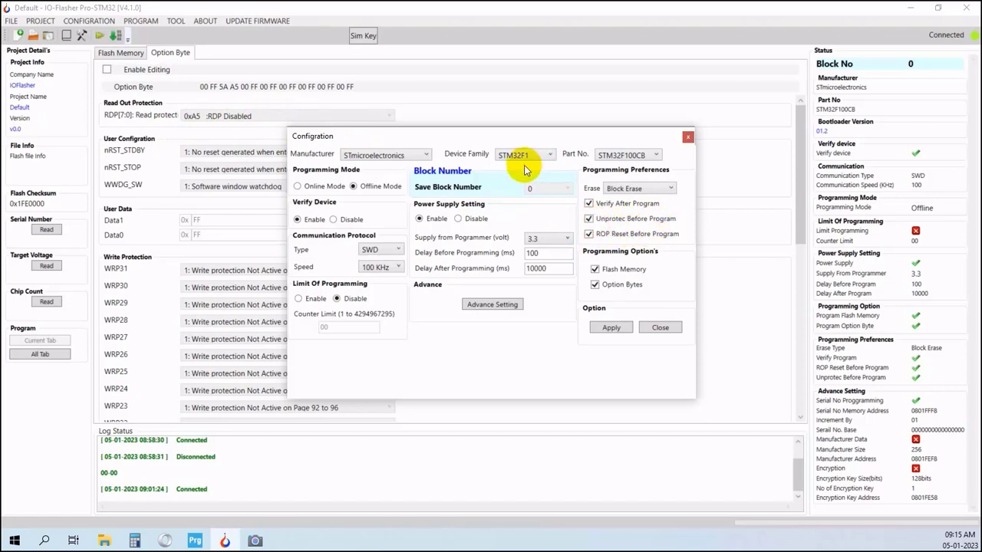
- Try to apply the configuration with only Option Bytes selected for programming, and keep Flash Memory selected
{"action": "left_click_drag", "start_coordinate": [492, 137], "coordinate": [576, 118]}
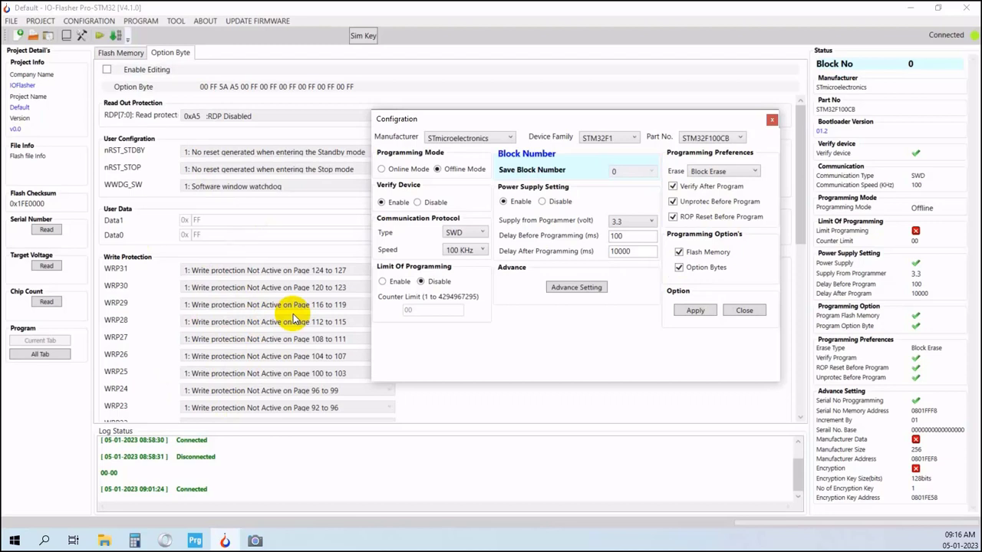
{"action": "left_click", "coordinate": [679, 252]}
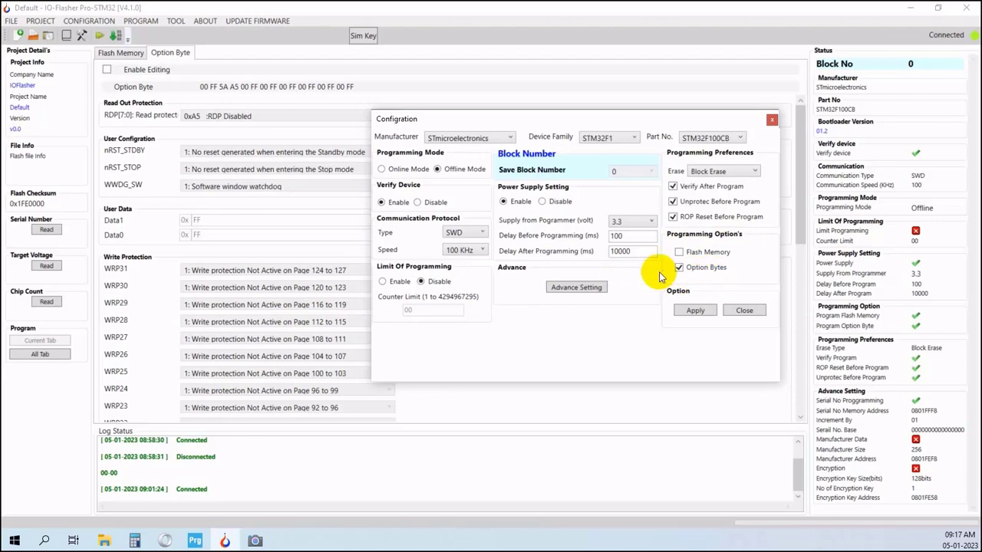
{"action": "left_click", "coordinate": [695, 310]}
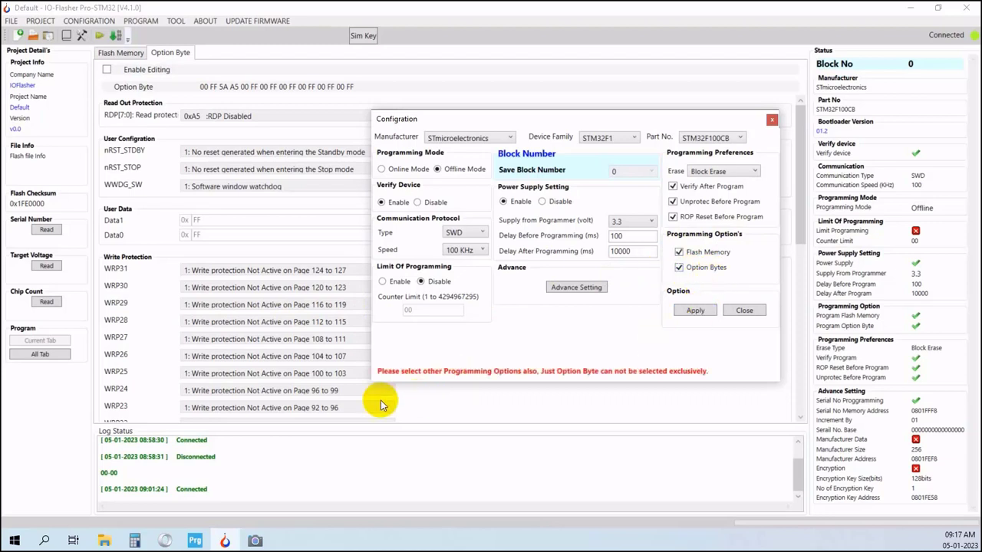
{"action": "left_click", "coordinate": [678, 253]}
{"action": "left_click", "coordinate": [678, 253]}
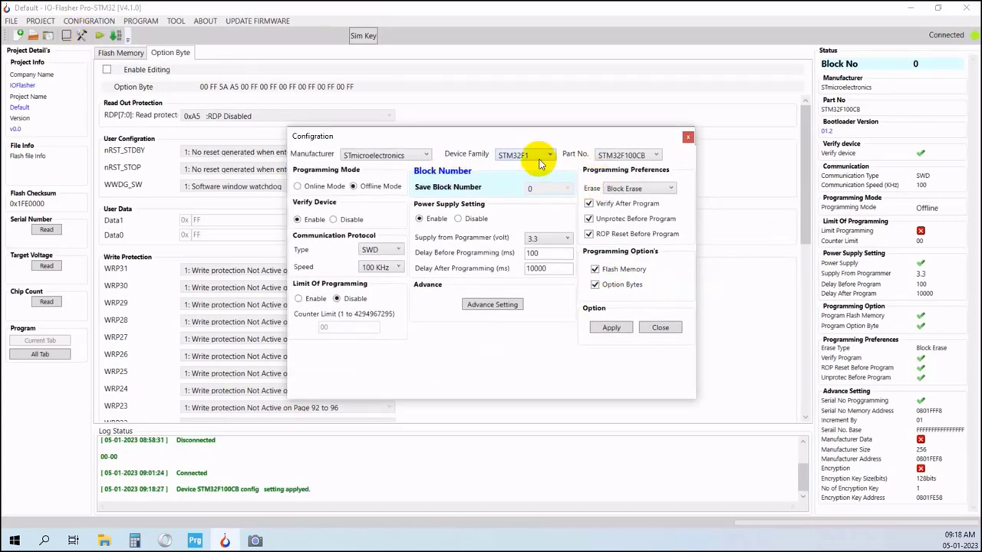
- Set the device family to STM32G4 and the part number to STM32G431RB, and apply the configuration
{"action": "left_click", "coordinate": [540, 162]}
{"action": "left_click", "coordinate": [534, 257]}
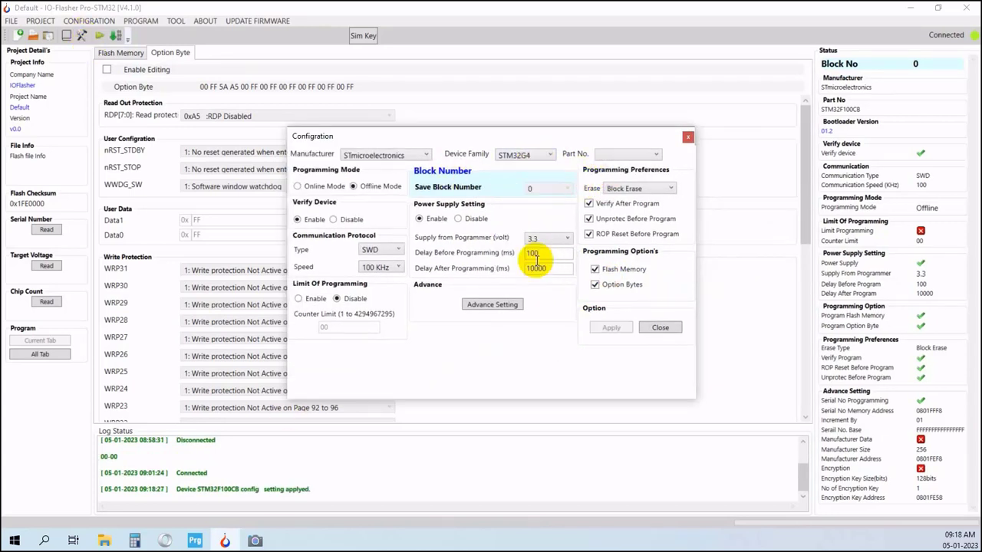
{"action": "left_click", "coordinate": [651, 155]}
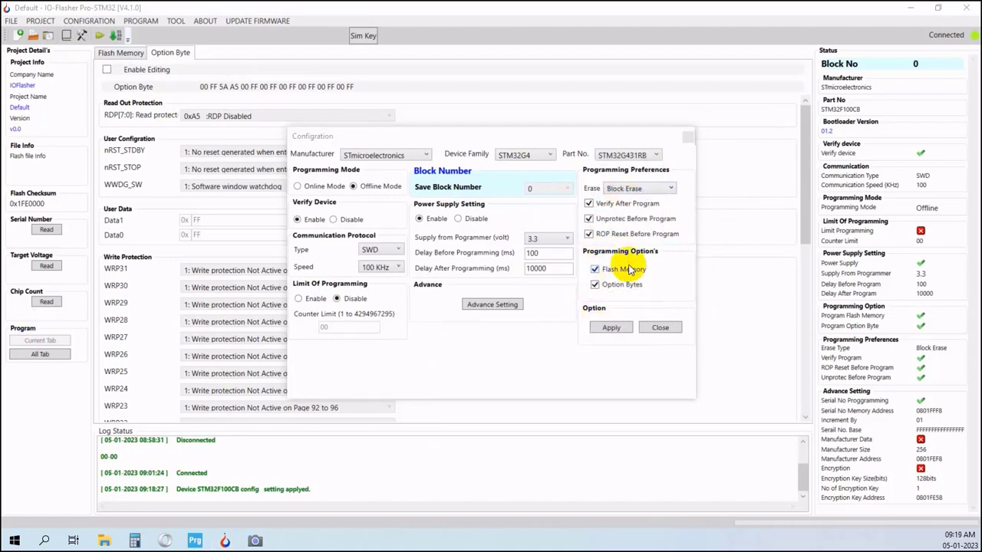
{"action": "left_click", "coordinate": [613, 328]}
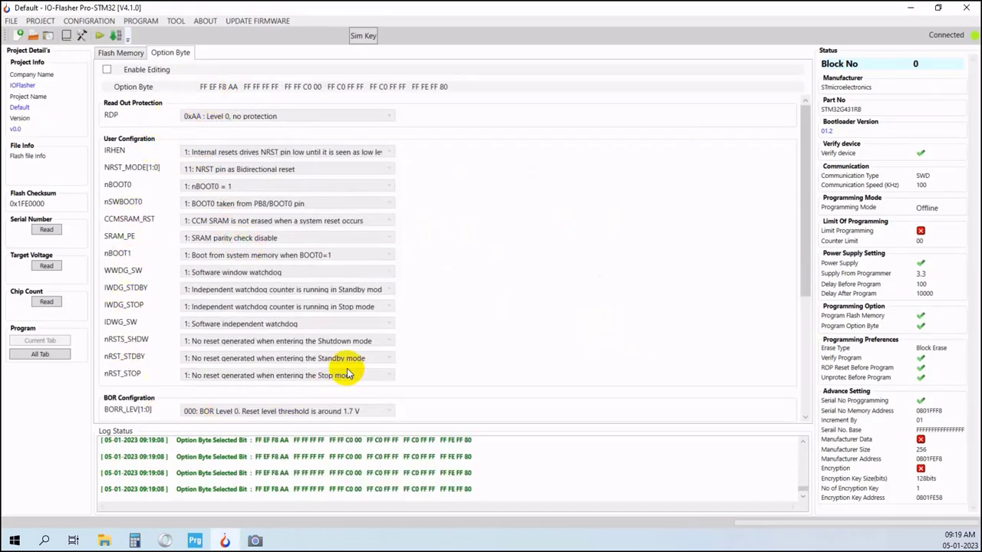
- Enable editing of the option bytes and examine the user configuration, BOR, PCROP and write protection settings
{"action": "scroll", "coordinate": [299, 261], "scroll_direction": "down", "scroll_amount": 3}
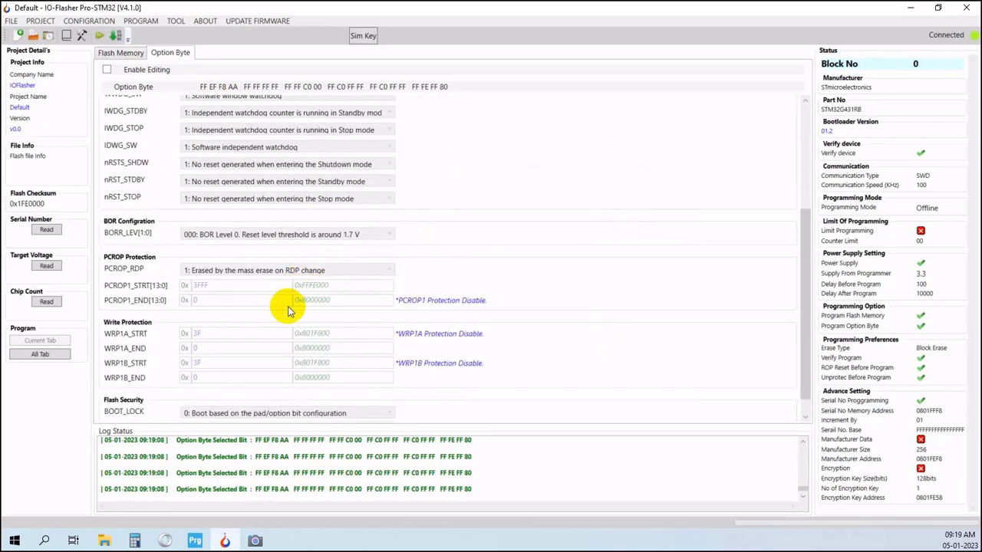
{"action": "scroll", "coordinate": [280, 327], "scroll_direction": "up", "scroll_amount": 3}
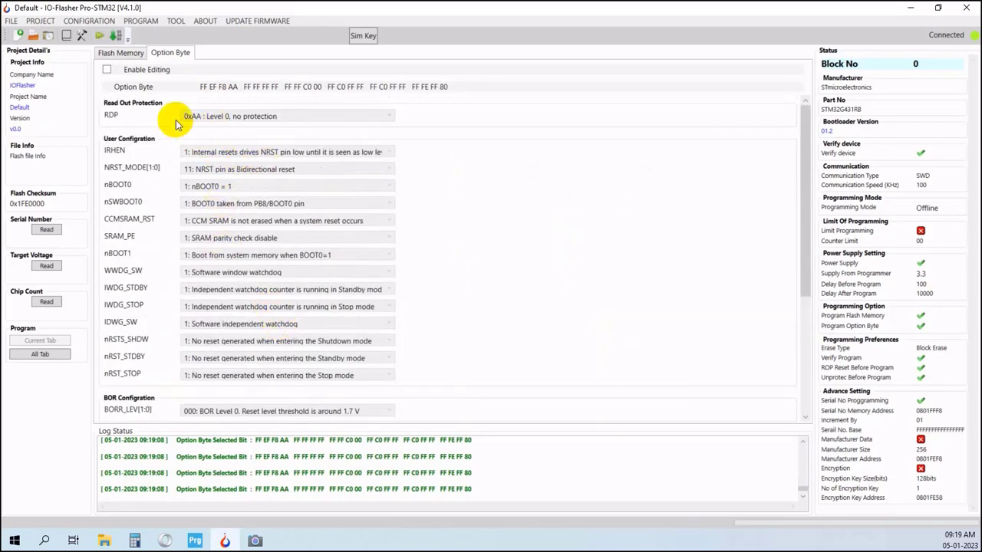
{"action": "left_click", "coordinate": [106, 71]}
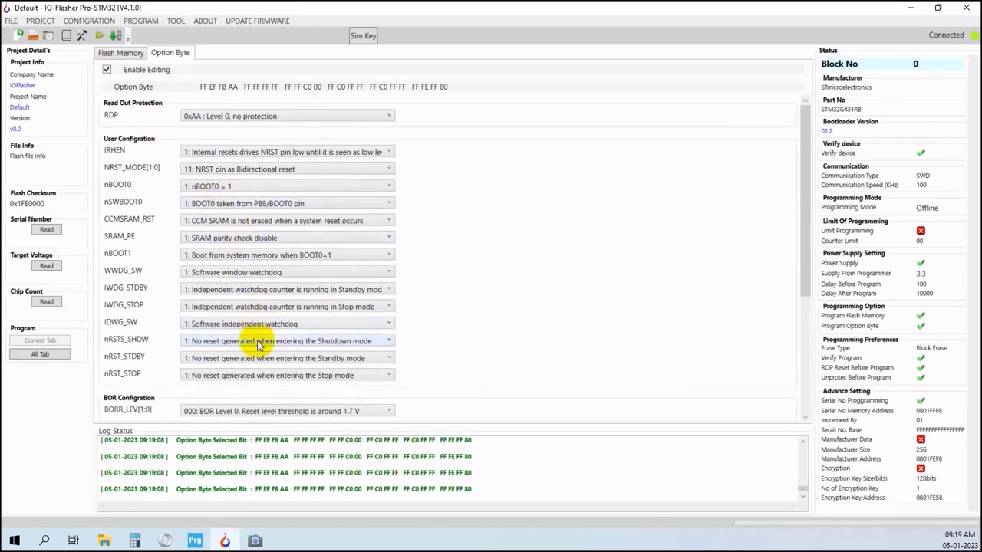
{"action": "scroll", "coordinate": [256, 342], "scroll_direction": "down", "scroll_amount": 3}
{"action": "scroll", "coordinate": [256, 342], "scroll_direction": "up", "scroll_amount": 3}
{"action": "scroll", "coordinate": [256, 330], "scroll_direction": "down", "scroll_amount": 4}
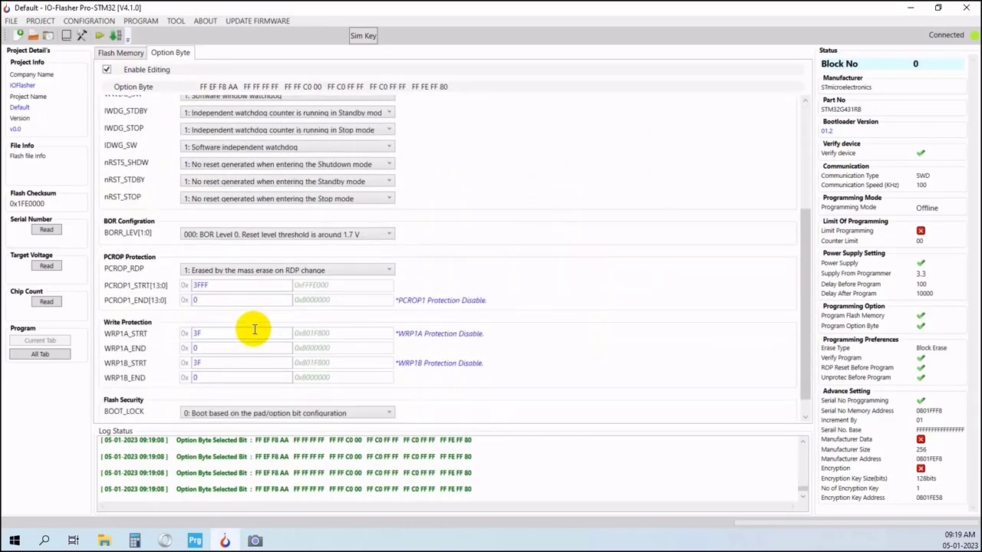
{"action": "scroll", "coordinate": [255, 329], "scroll_direction": "up", "scroll_amount": 5}
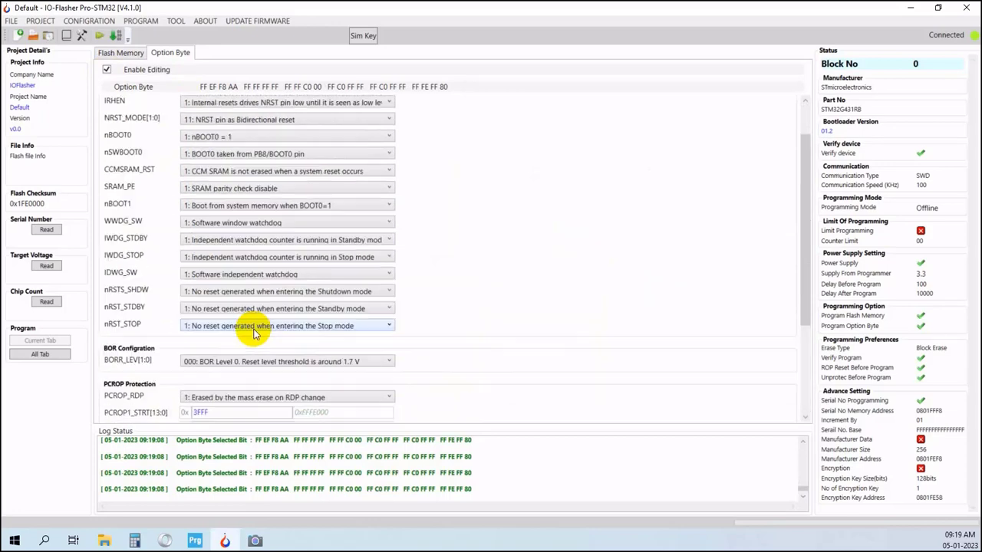
- Try flash sizes of 2000 and 200 in the flash memory view, and restore the size to 20000
{"action": "left_click", "coordinate": [119, 53]}
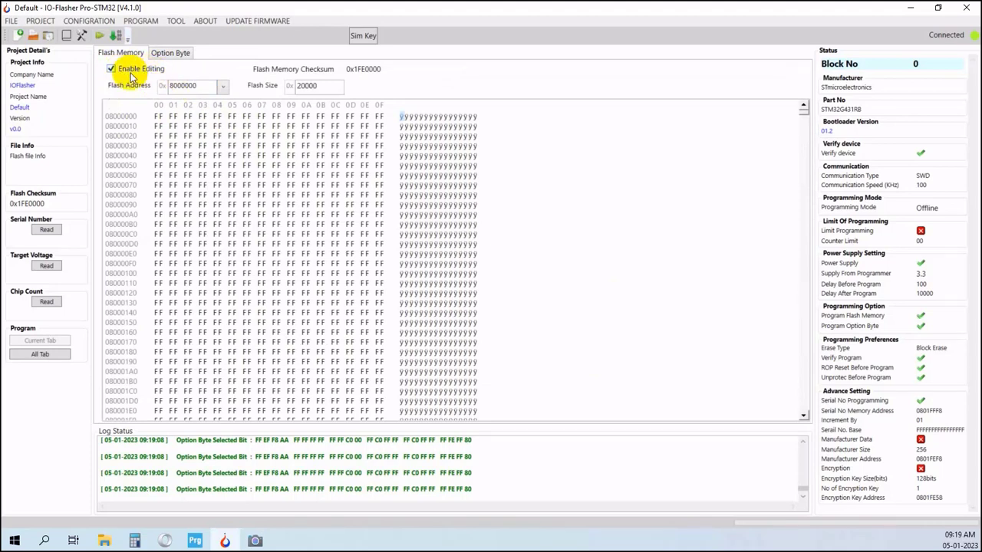
{"action": "left_click", "coordinate": [192, 87]}
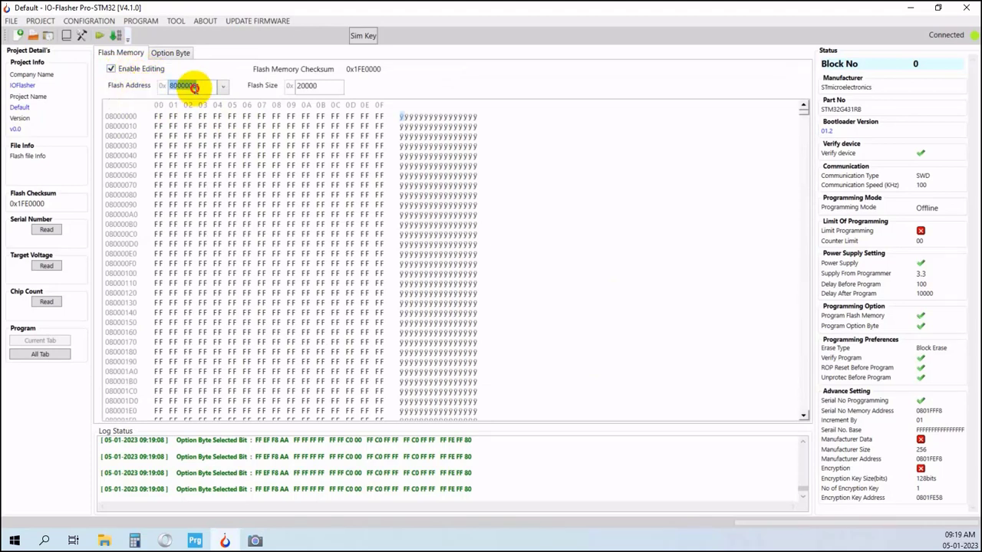
{"action": "left_click", "coordinate": [318, 86]}
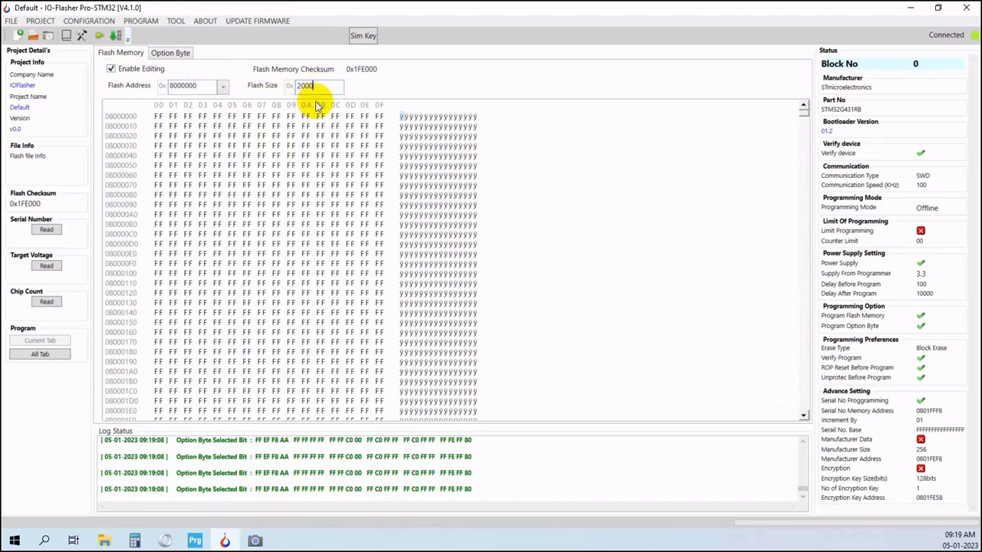
{"action": "key", "text": "BackSpace"}
{"action": "key", "text": "BackSpace"}
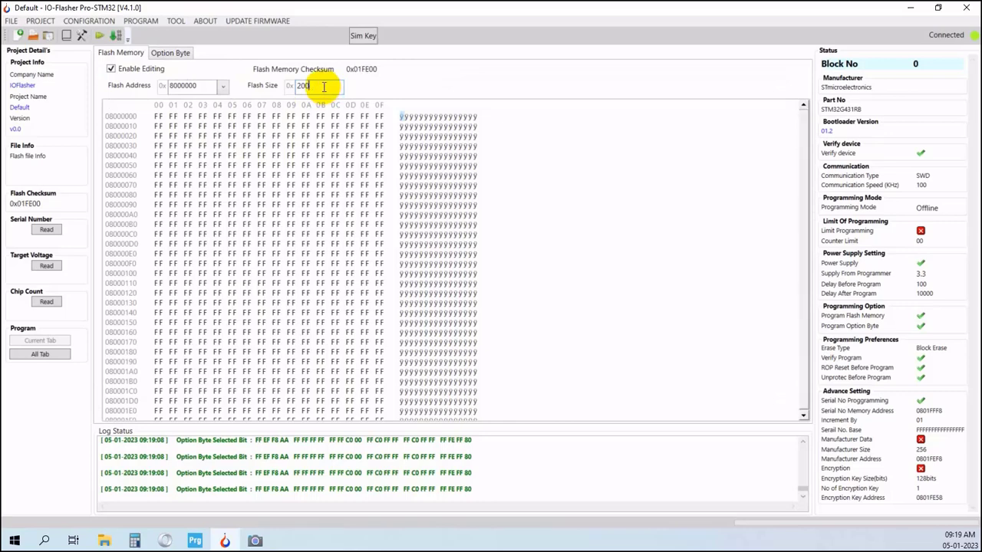
{"action": "type", "text": "00"}
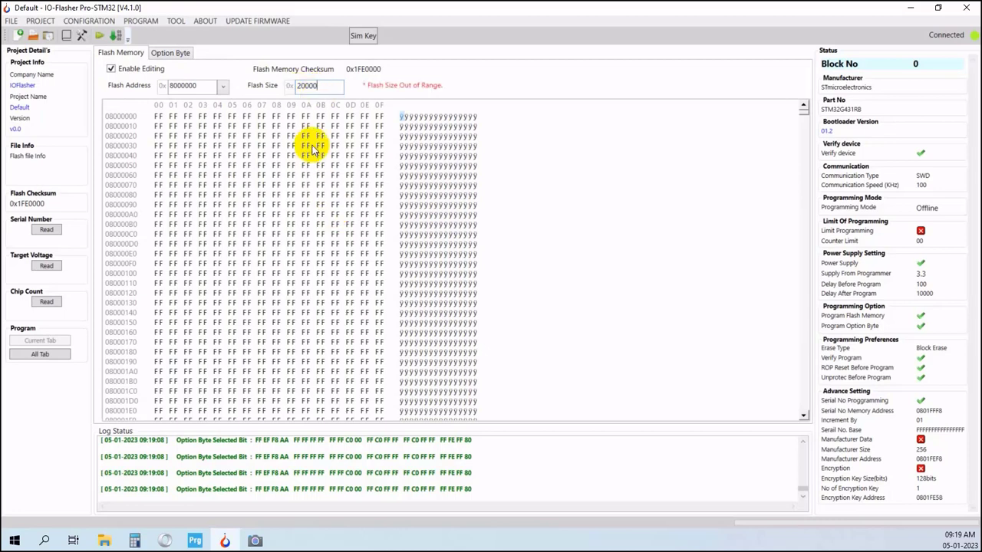
{"action": "key", "text": "BackSpace"}
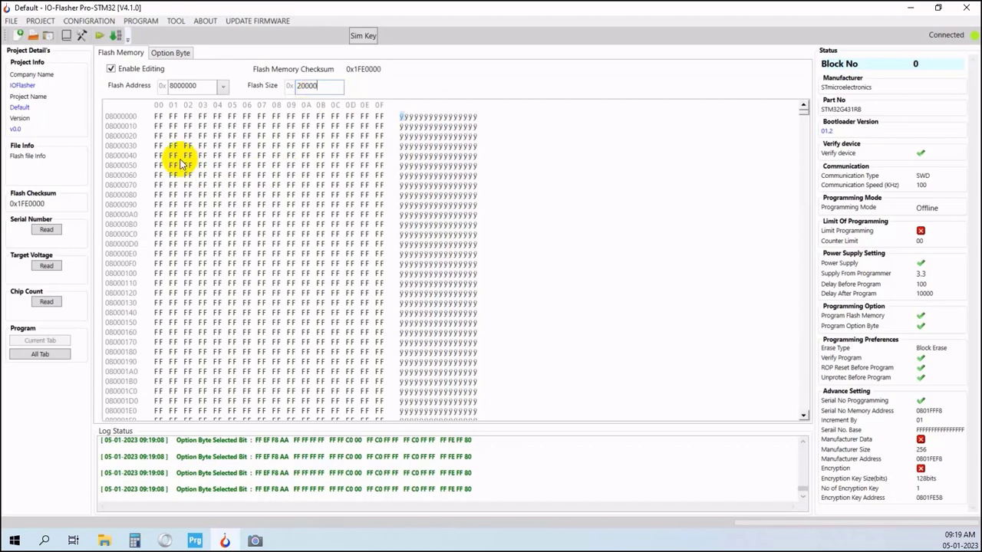
- Load the binary file FullMemTest_128KB.bin as the flash data and look through its contents
{"action": "left_click", "coordinate": [12, 21]}
{"action": "mouse_move", "coordinate": [23, 35]}
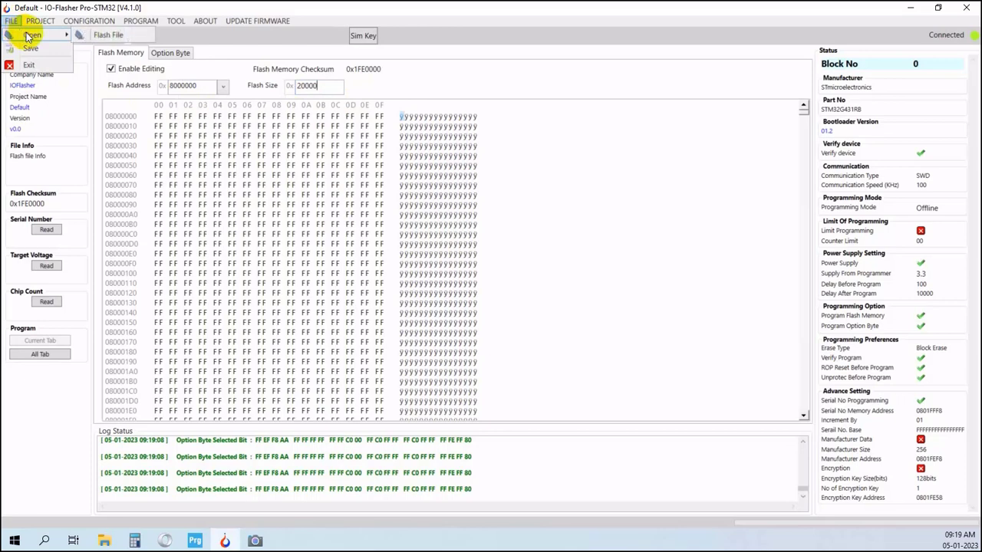
{"action": "left_click", "coordinate": [92, 35]}
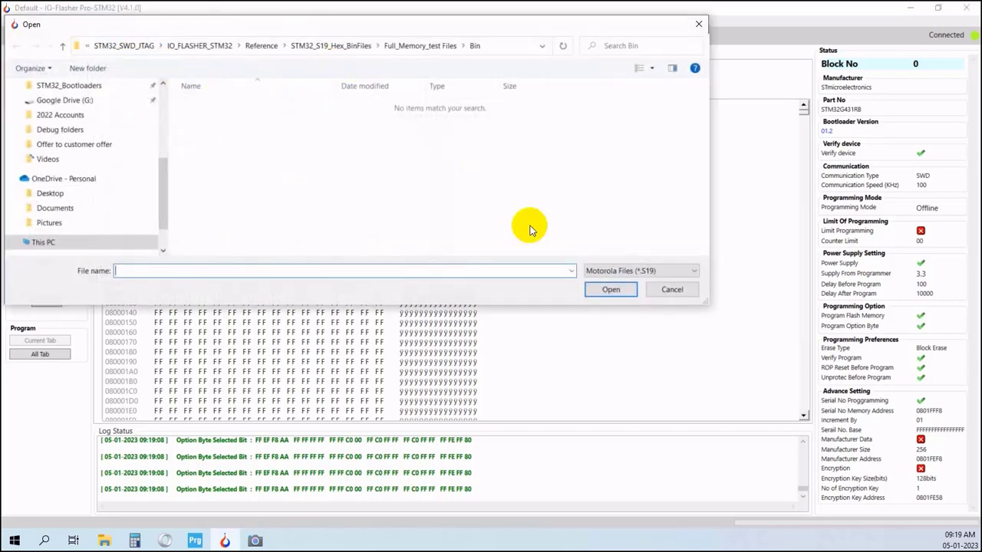
{"action": "left_click", "coordinate": [643, 275]}
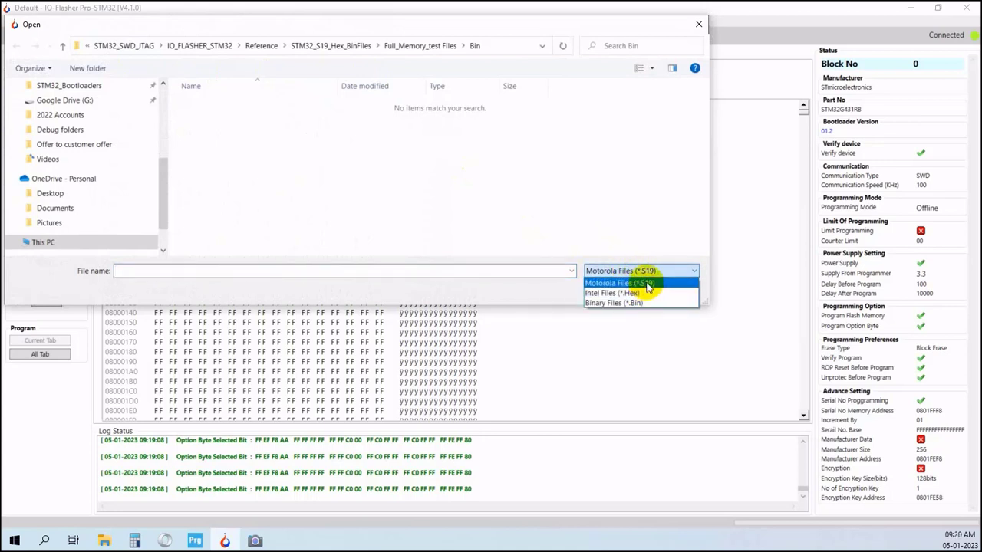
{"action": "left_click", "coordinate": [645, 303]}
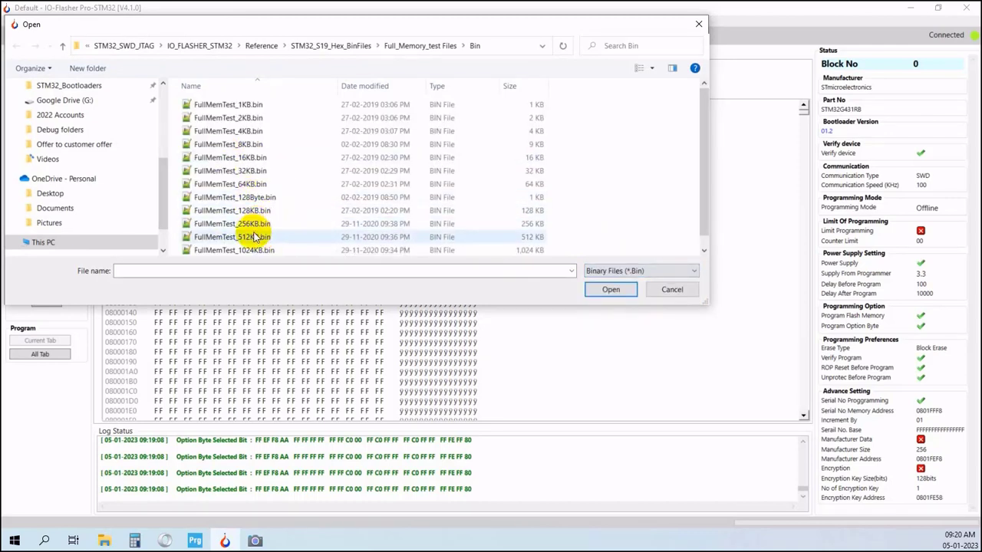
{"action": "left_click", "coordinate": [189, 216]}
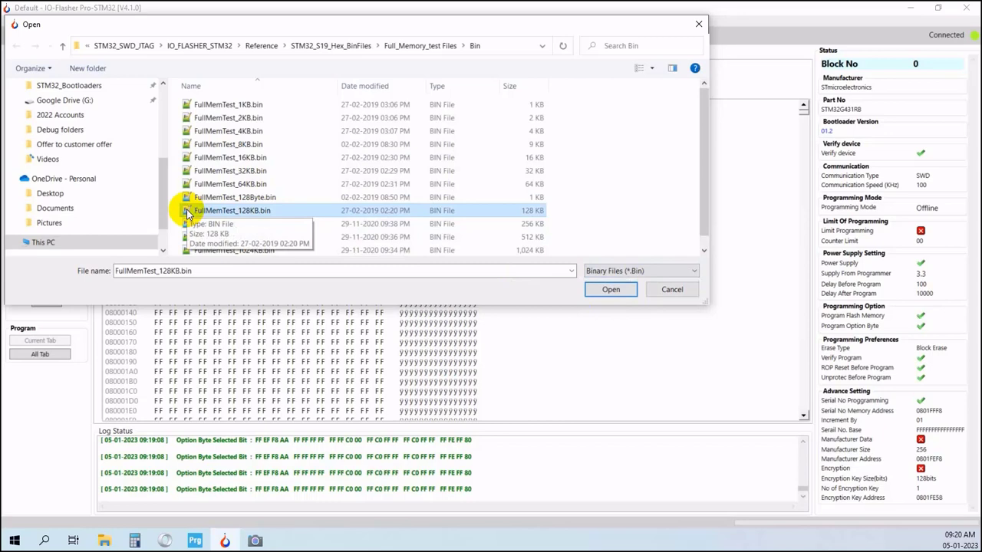
{"action": "double_click", "coordinate": [188, 212]}
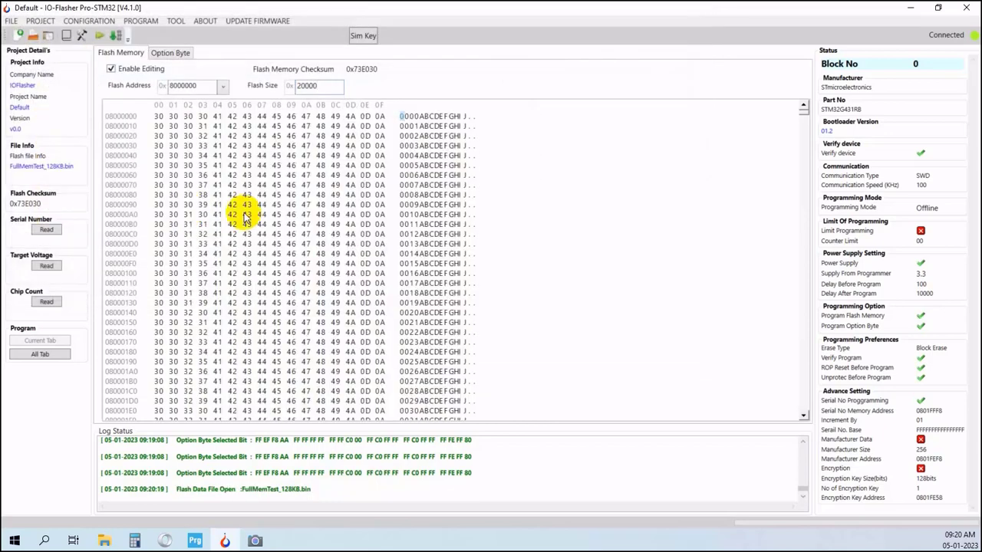
{"action": "scroll", "coordinate": [337, 303], "scroll_direction": "down", "scroll_amount": 14}
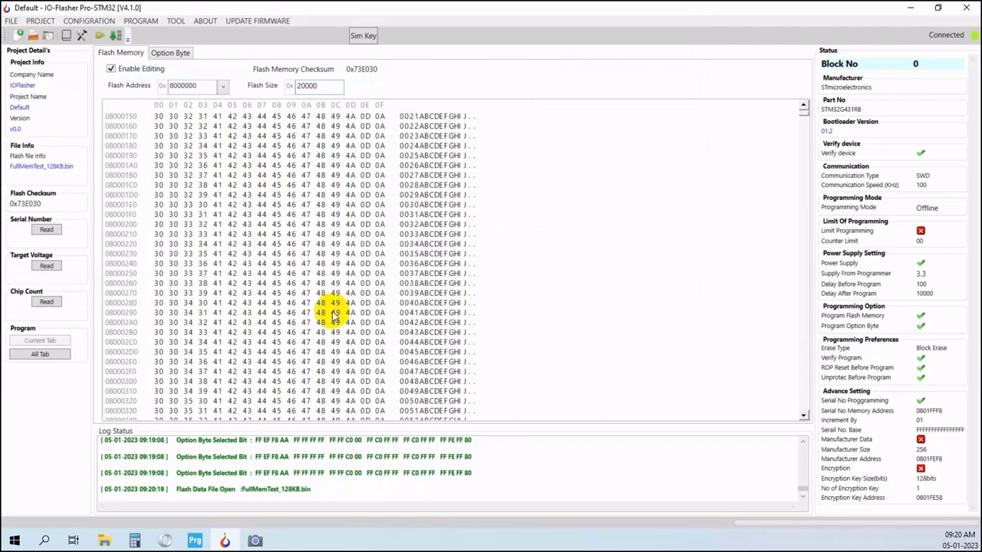
{"action": "scroll", "coordinate": [337, 314], "scroll_direction": "up", "scroll_amount": 14}
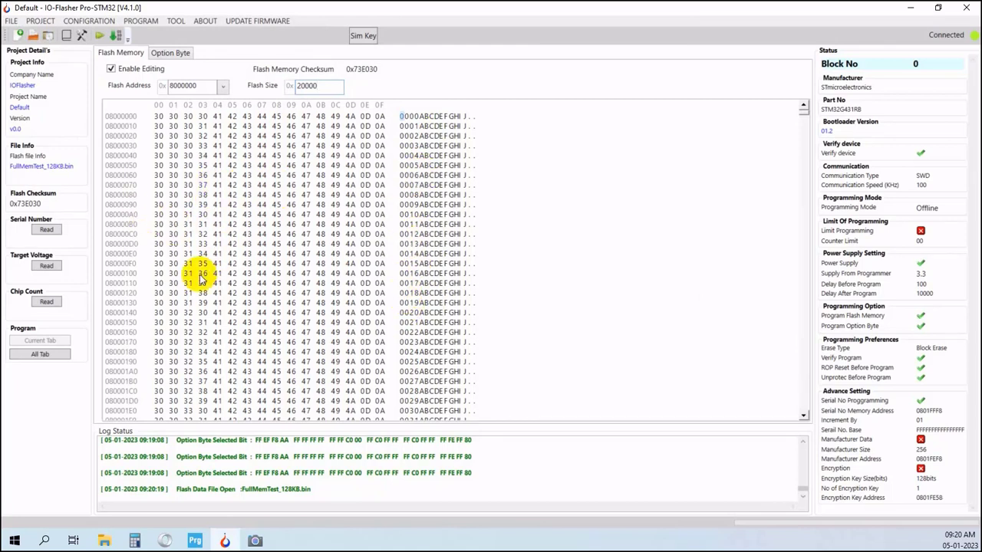
- Program the flash memory and option byte data of all tabs into the programmer, and dismiss the dialog
{"action": "left_click", "coordinate": [41, 355]}
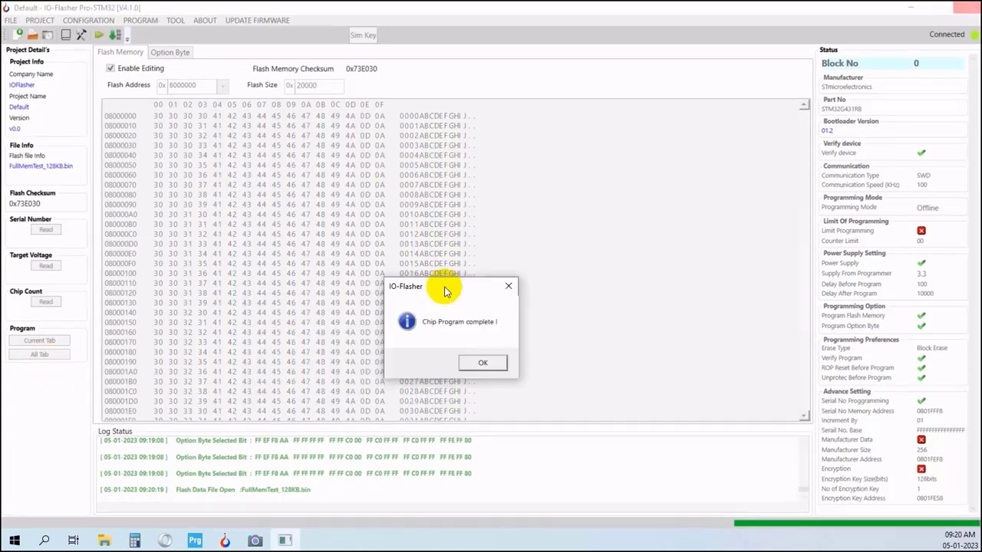
{"action": "left_click_drag", "start_coordinate": [445, 289], "coordinate": [481, 241]}
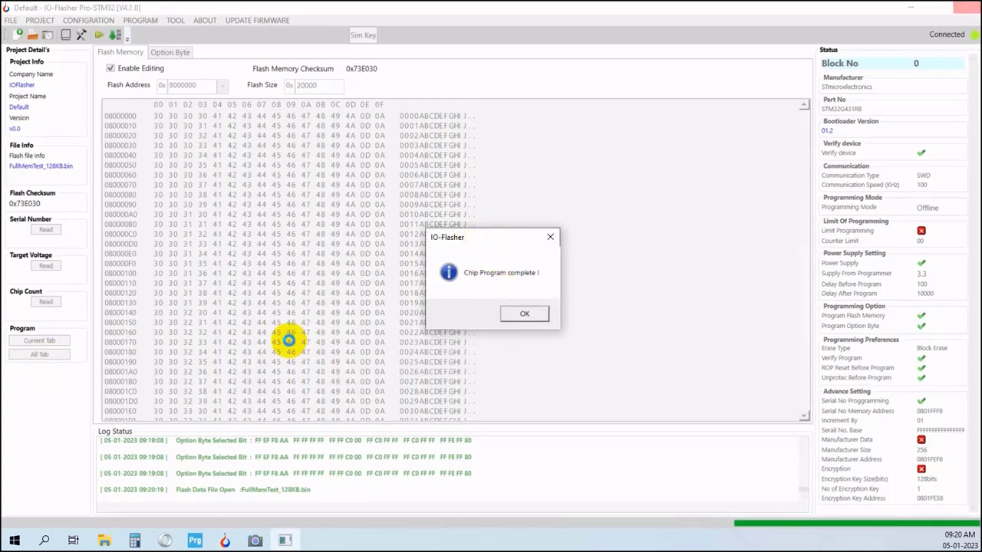
{"action": "left_click", "coordinate": [527, 316]}
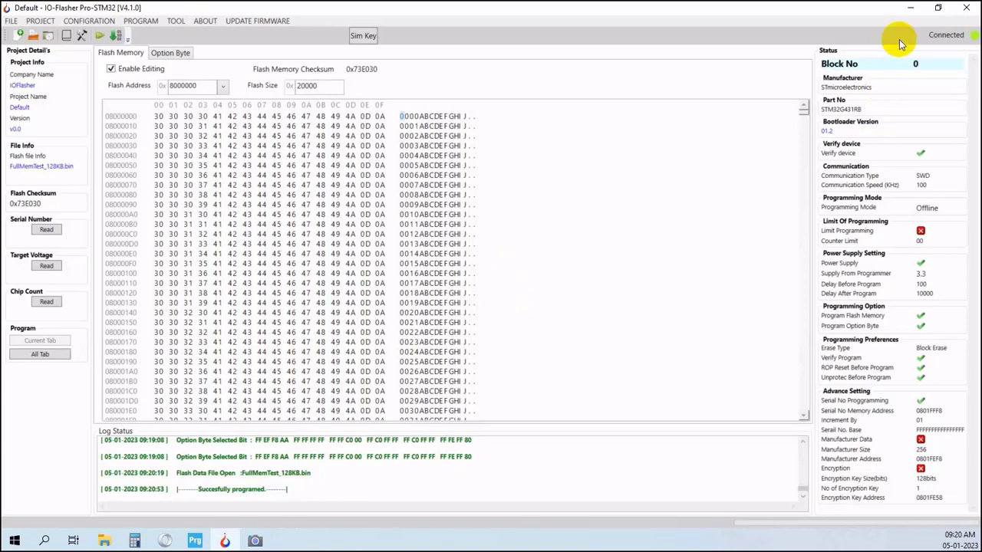
- View the programmer and target board in the Camera app, and switch to STM32CubeProgrammer
{"action": "left_click", "coordinate": [254, 541]}
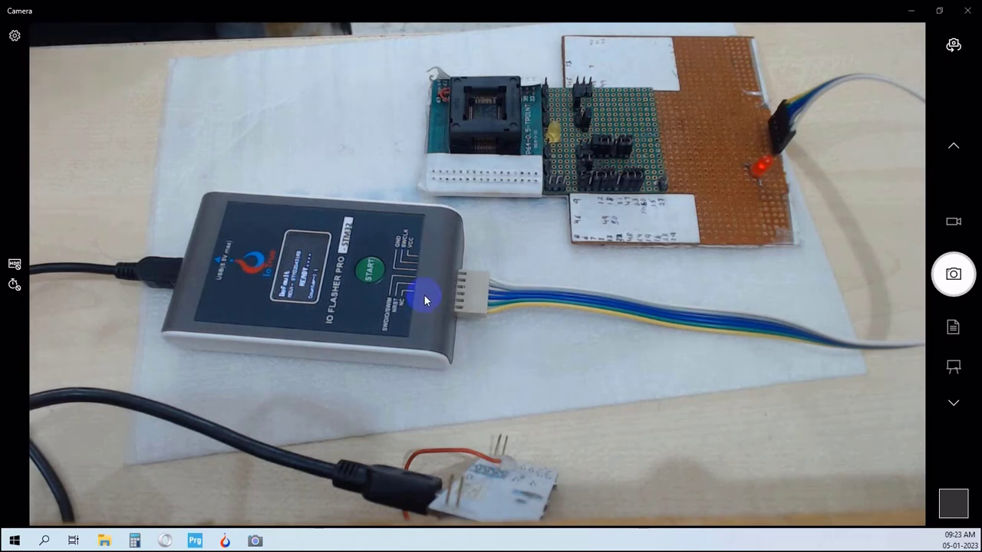
{"action": "left_click", "coordinate": [912, 12]}
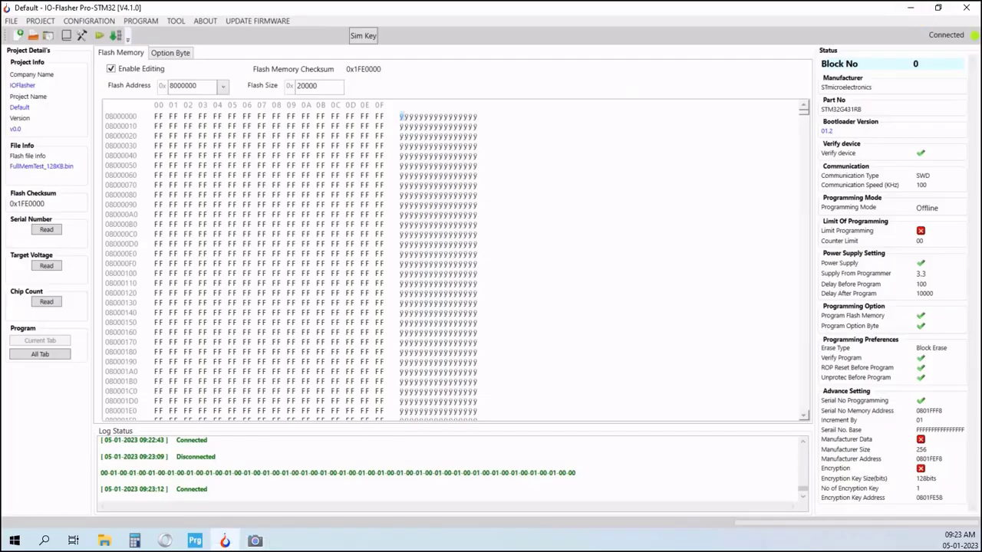
{"action": "left_click", "coordinate": [194, 540]}
{"action": "left_click_drag", "start_coordinate": [0, 153], "coordinate": [524, 33]}
{"action": "double_click", "coordinate": [524, 33]}
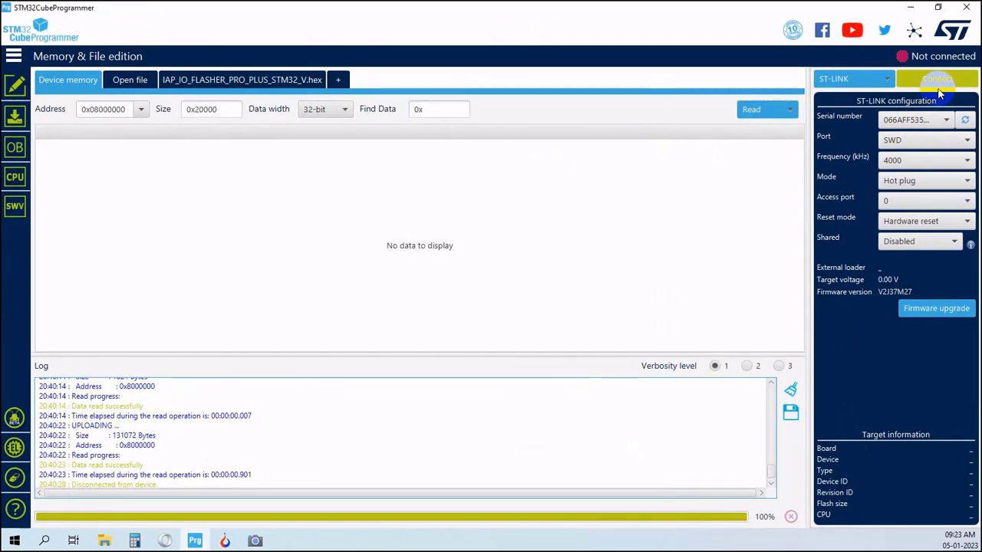
- Minimise the open application windows and view the ST-LINK wiring to the target board in the Camera app
{"action": "left_click", "coordinate": [909, 9]}
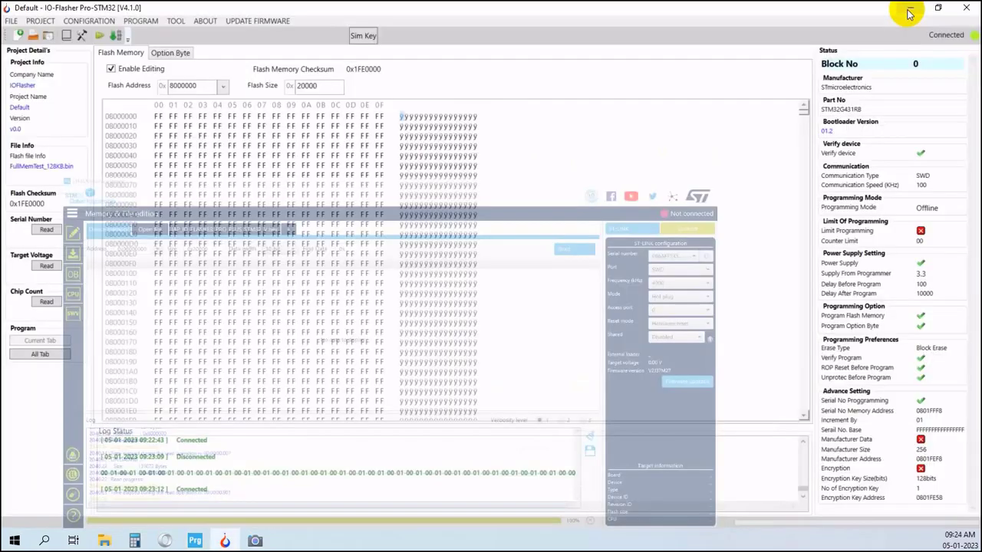
{"action": "left_click", "coordinate": [907, 9]}
{"action": "left_click", "coordinate": [907, 10]}
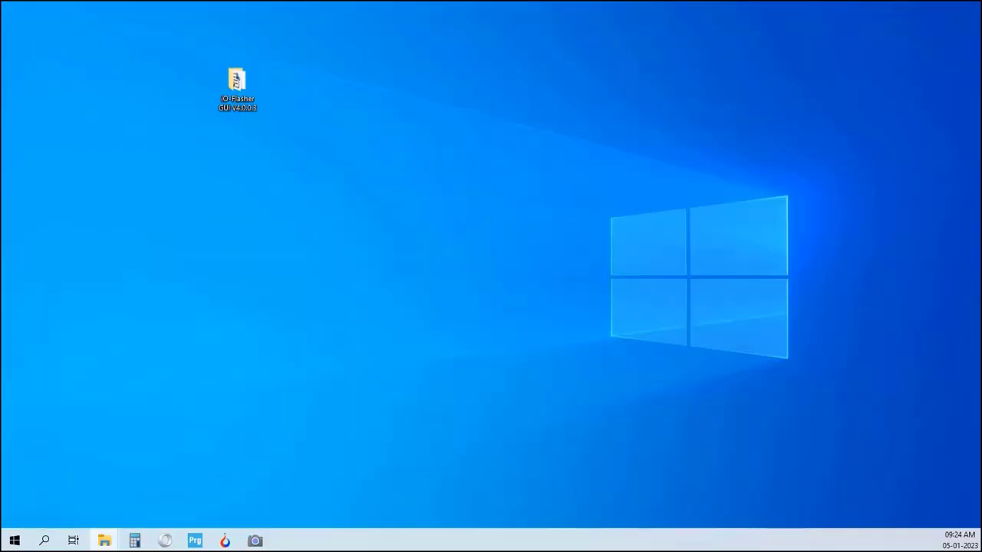
{"action": "left_click", "coordinate": [256, 541]}
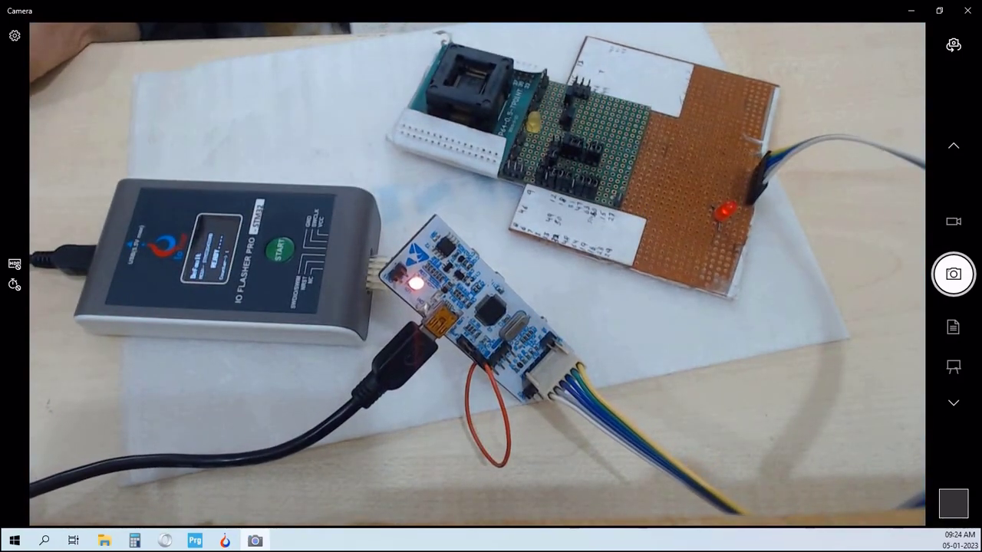
- Switch to STM32CubeProgrammer, connect to the target through ST-LINK, and examine the device memory from 0x08000000 in an enlarged table
{"action": "key", "text": "alt+Tab"}
{"action": "left_click", "coordinate": [943, 83]}
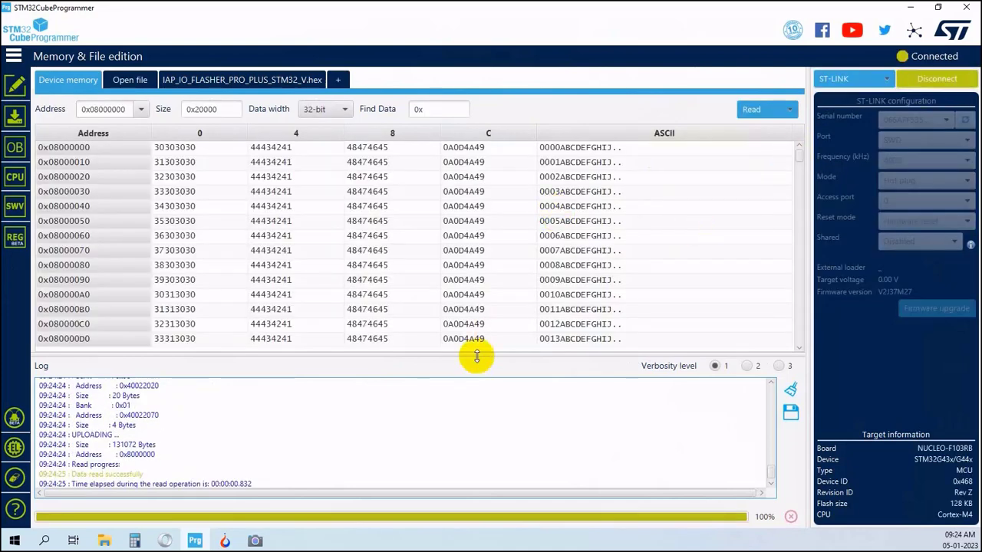
{"action": "left_click_drag", "start_coordinate": [476, 355], "coordinate": [467, 423]}
{"action": "mouse_move", "coordinate": [798, 157]}
{"action": "left_mouse_down"}
{"action": "mouse_move", "coordinate": [800, 412]}
{"action": "mouse_move", "coordinate": [795, 146]}
{"action": "left_mouse_up"}
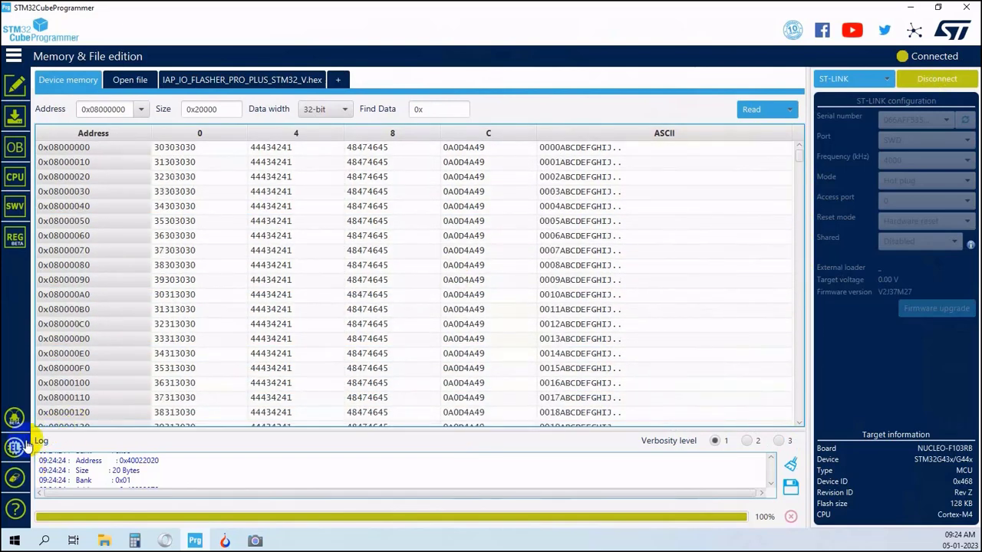
- Examine the target's read out, write and secure protection option bytes
{"action": "left_click", "coordinate": [14, 150]}
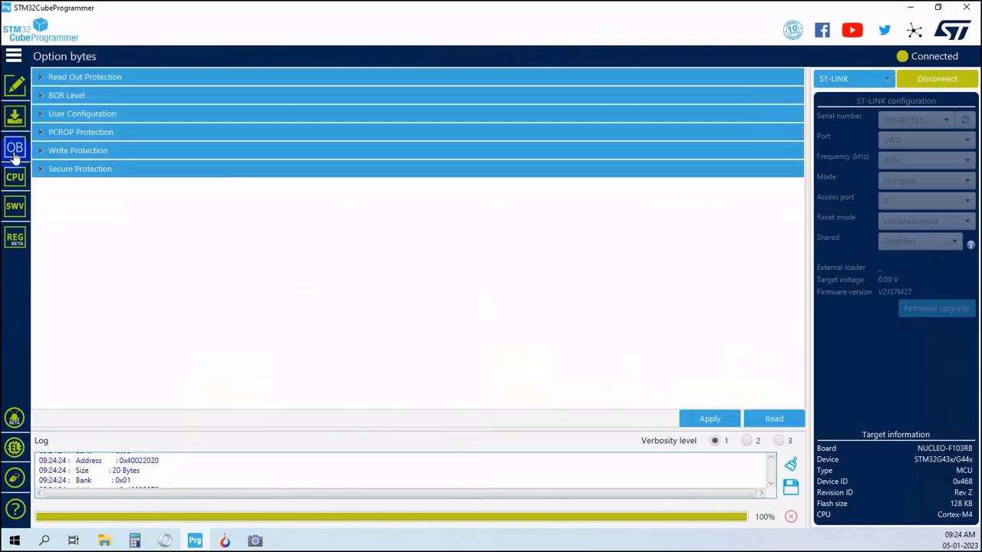
{"action": "left_click", "coordinate": [43, 78]}
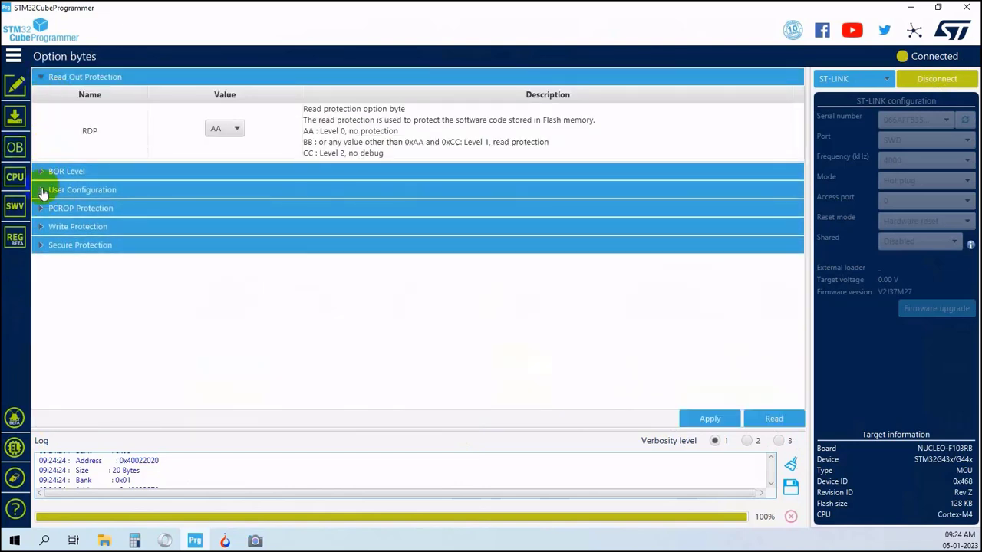
{"action": "left_click", "coordinate": [39, 228]}
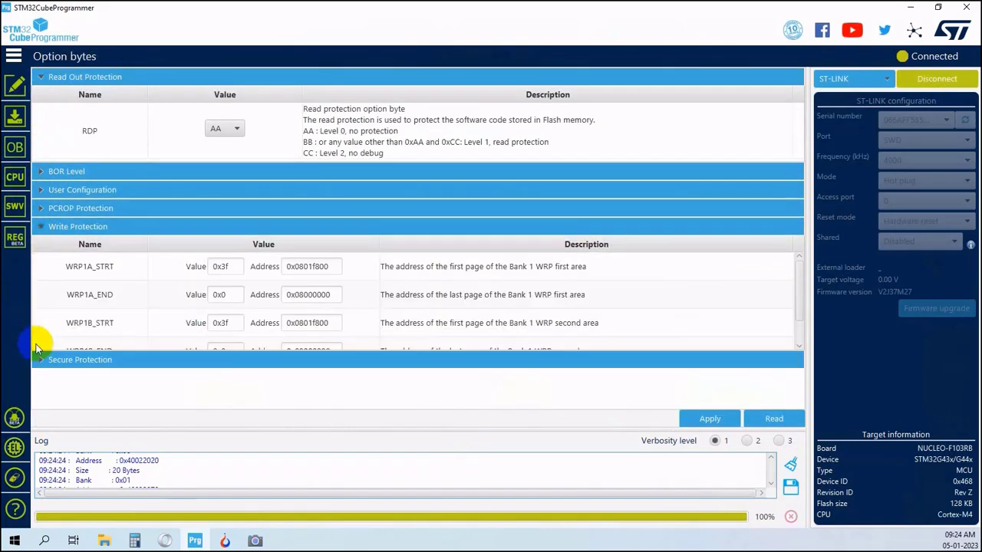
{"action": "left_click", "coordinate": [37, 360]}
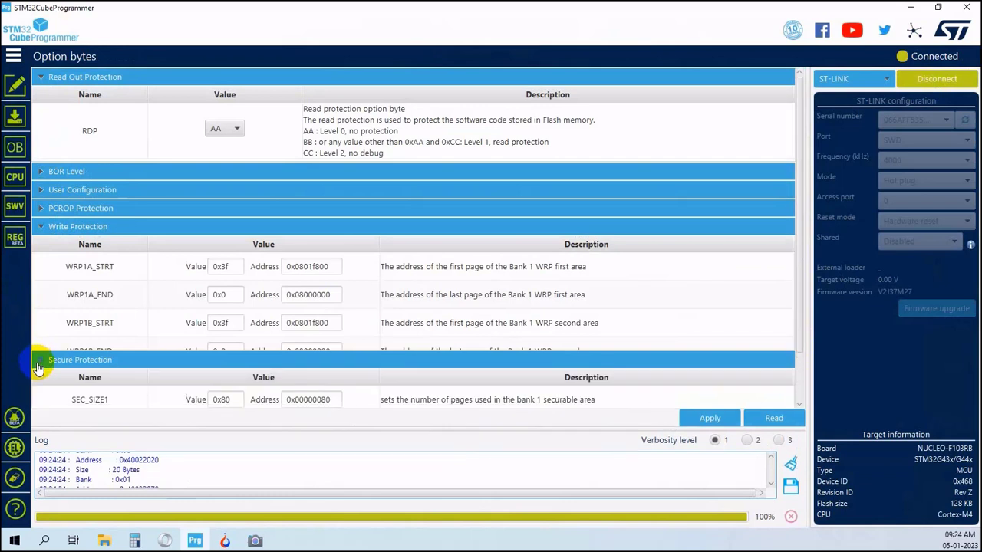
{"action": "left_click", "coordinate": [43, 229]}
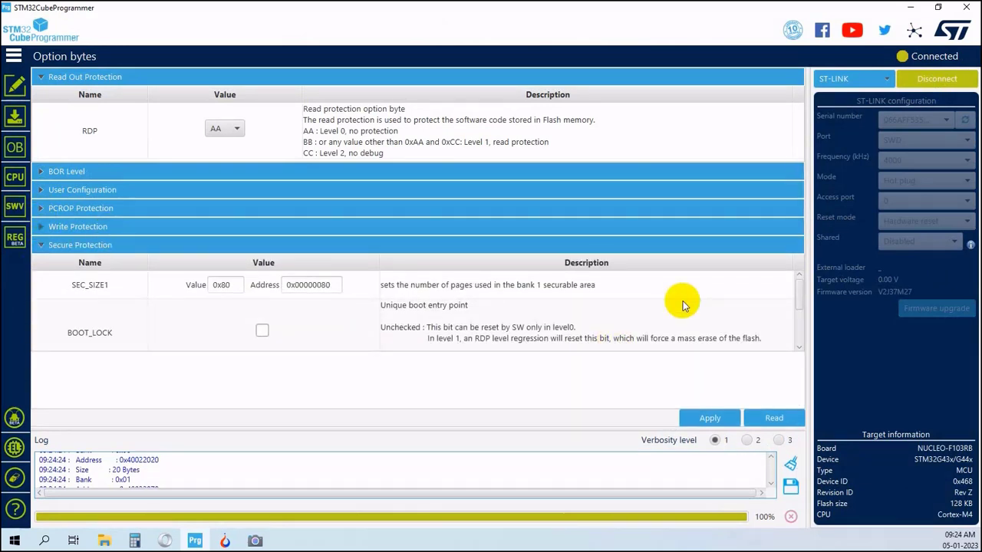
- Disconnect and reconnect the target, and examine the start and end areas of its write protection
{"action": "left_click", "coordinate": [935, 85]}
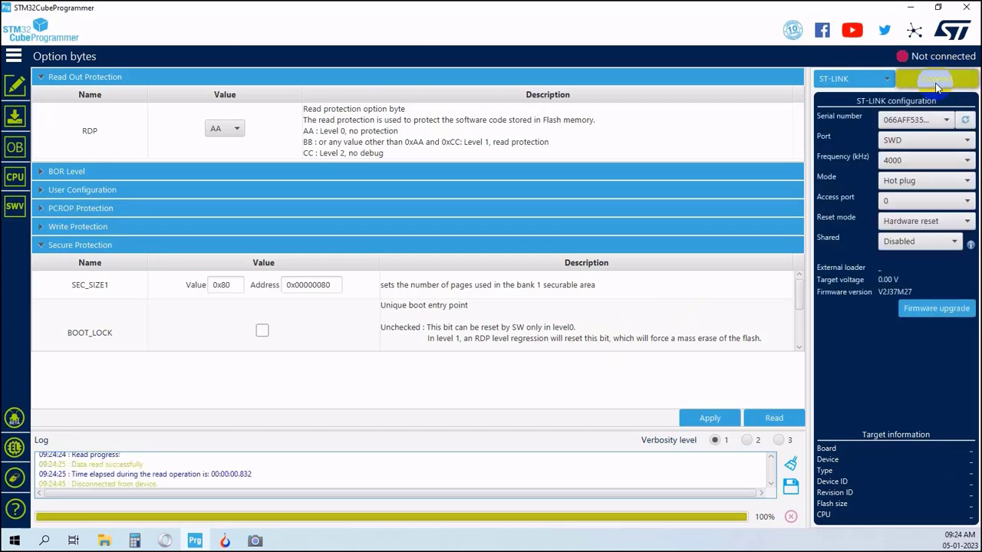
{"action": "left_click", "coordinate": [929, 83]}
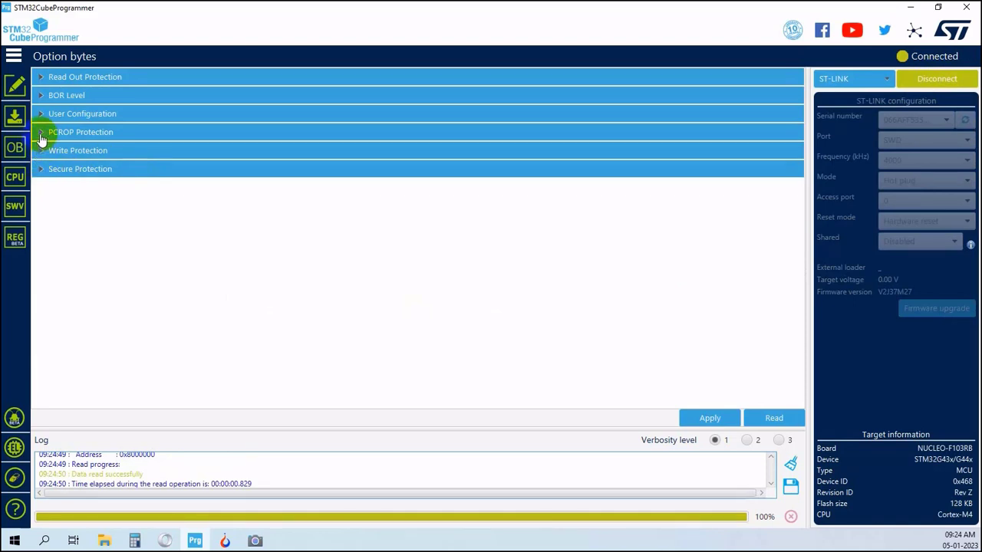
{"action": "left_click", "coordinate": [41, 153]}
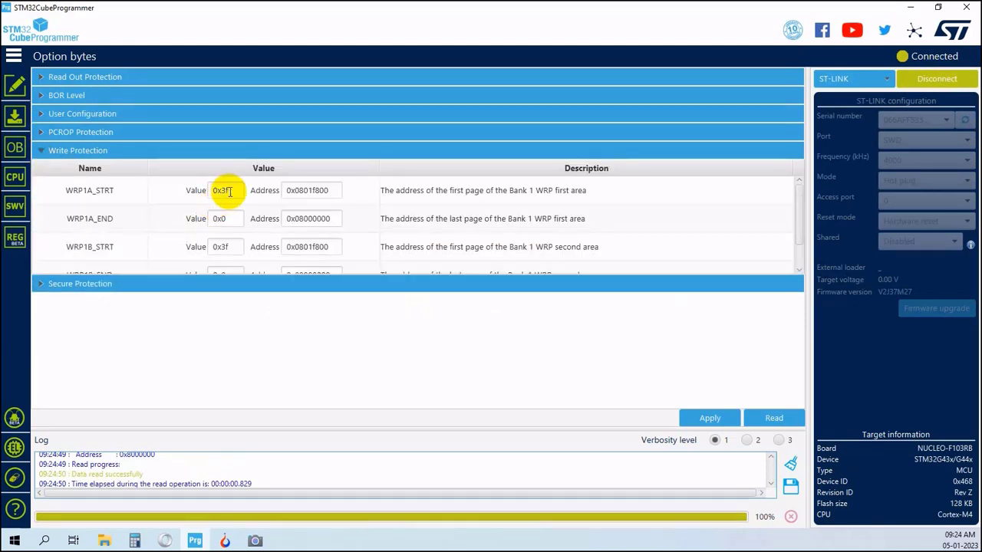
{"action": "scroll", "coordinate": [230, 251], "scroll_direction": "down", "scroll_amount": 1}
{"action": "scroll", "coordinate": [230, 251], "scroll_direction": "up", "scroll_amount": 1}
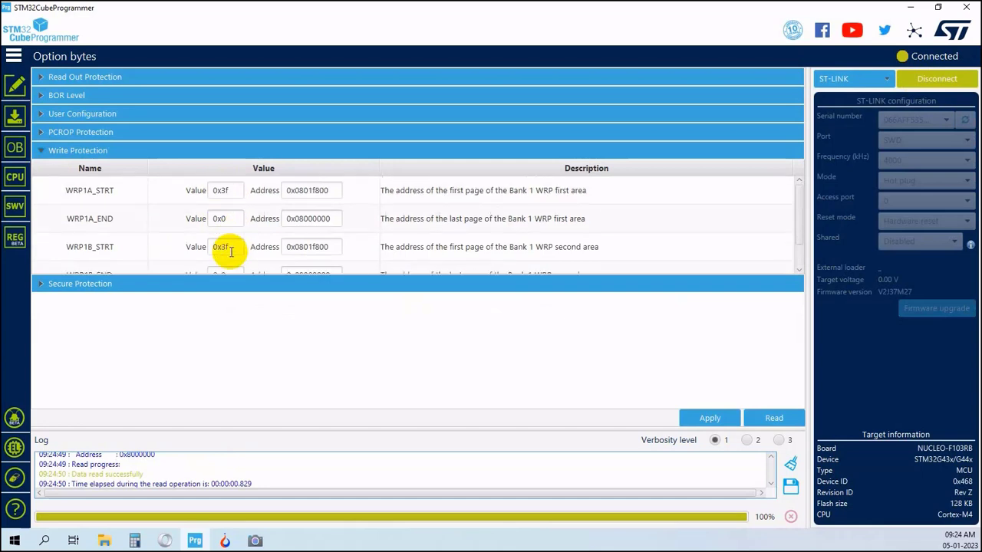
{"action": "scroll", "coordinate": [230, 251], "scroll_direction": "down", "scroll_amount": 1}
{"action": "scroll", "coordinate": [231, 254], "scroll_direction": "up", "scroll_amount": 1}
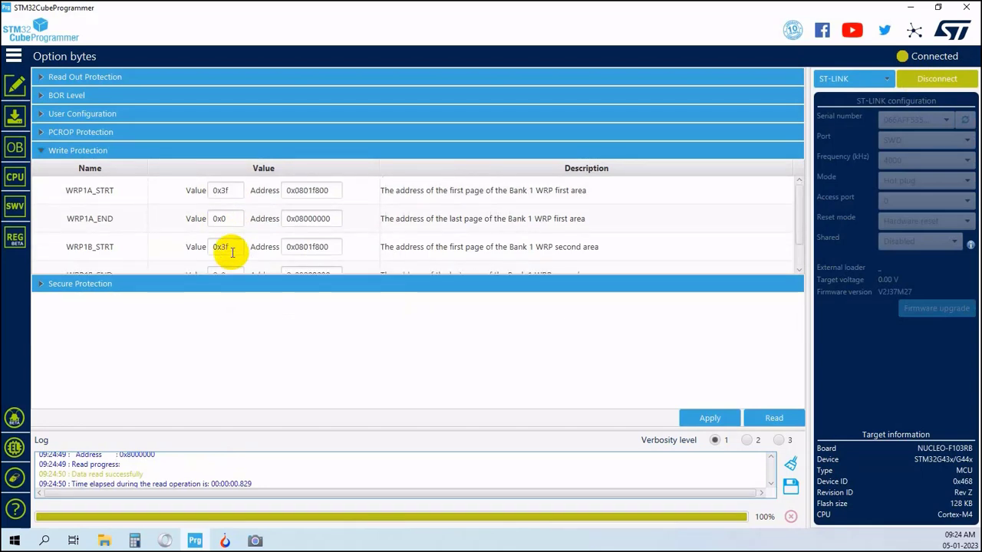
- Examine the user configuration and BOR level option bytes, disconnect the target, and minimise STM32CubeProgrammer
{"action": "left_click", "coordinate": [45, 114]}
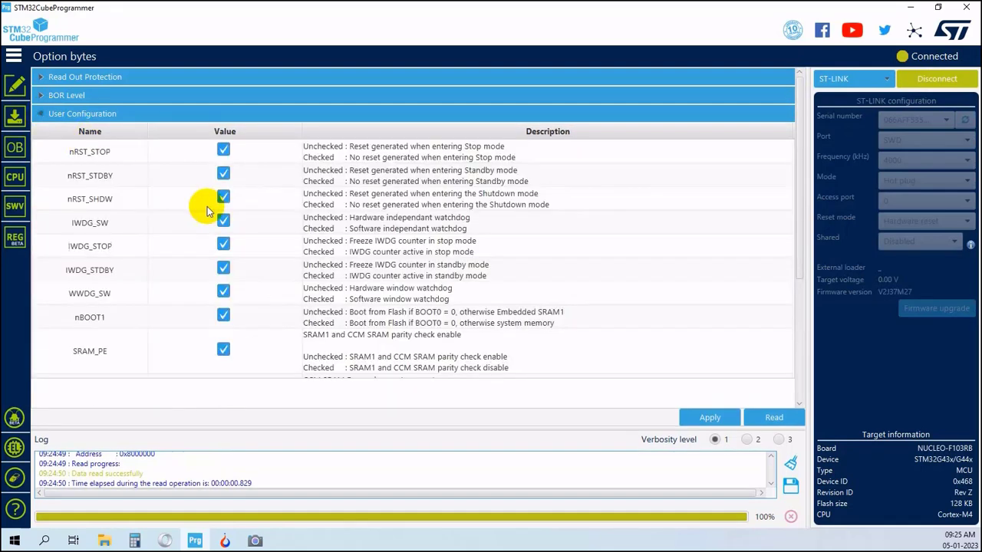
{"action": "scroll", "coordinate": [252, 258], "scroll_direction": "down", "scroll_amount": 3}
{"action": "scroll", "coordinate": [257, 313], "scroll_direction": "up", "scroll_amount": 3}
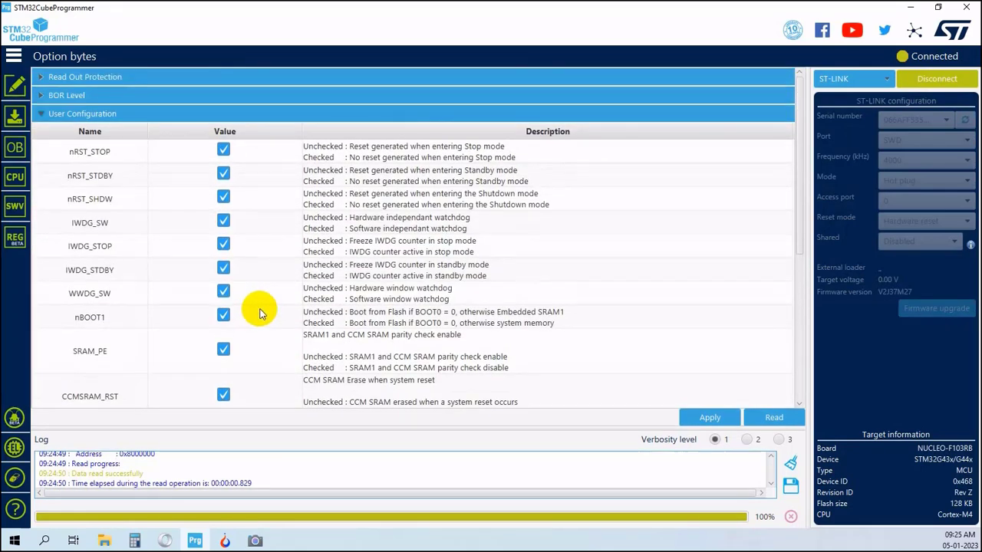
{"action": "left_click", "coordinate": [40, 95]}
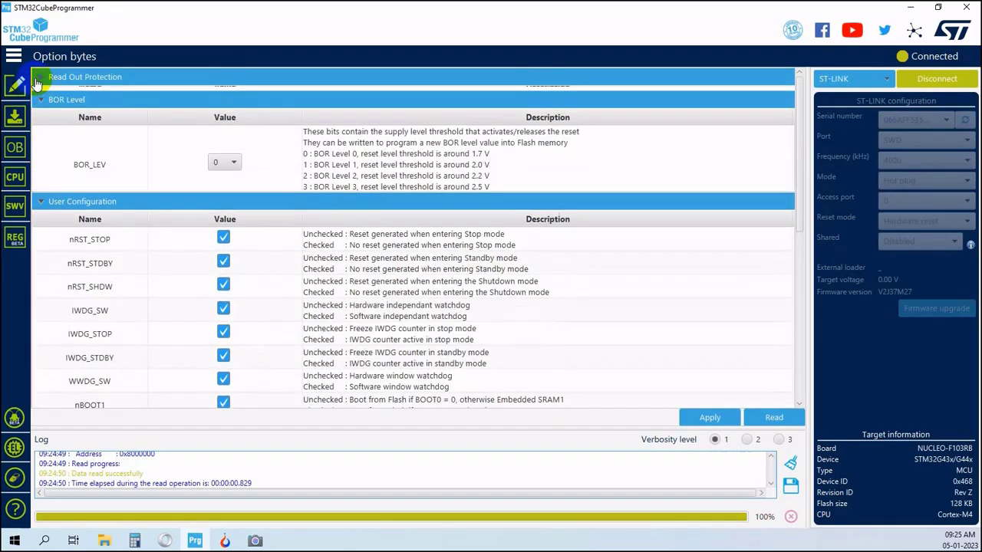
{"action": "left_click", "coordinate": [938, 79]}
{"action": "left_click", "coordinate": [915, 9]}
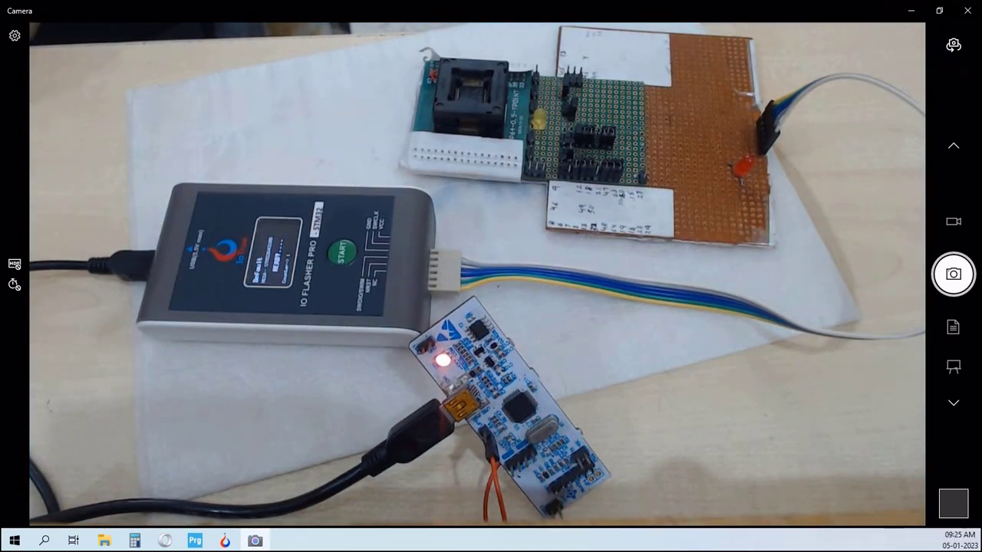
- Switch to IO-Flasher Pro-STM32, enable option byte editing, and set the WRP1A write protection start to 0 and end to 2F
{"action": "key", "text": "alt+Tab"}
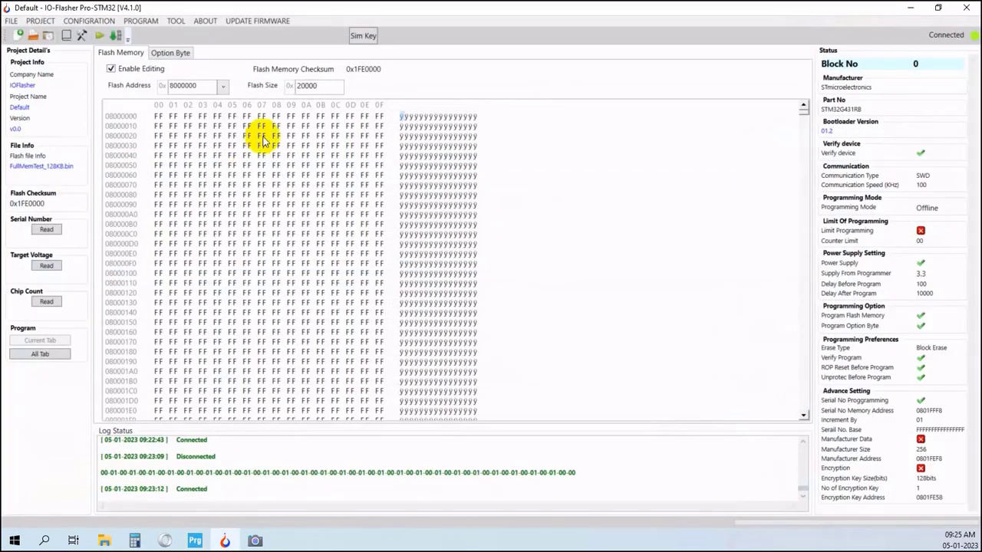
{"action": "left_click", "coordinate": [178, 53]}
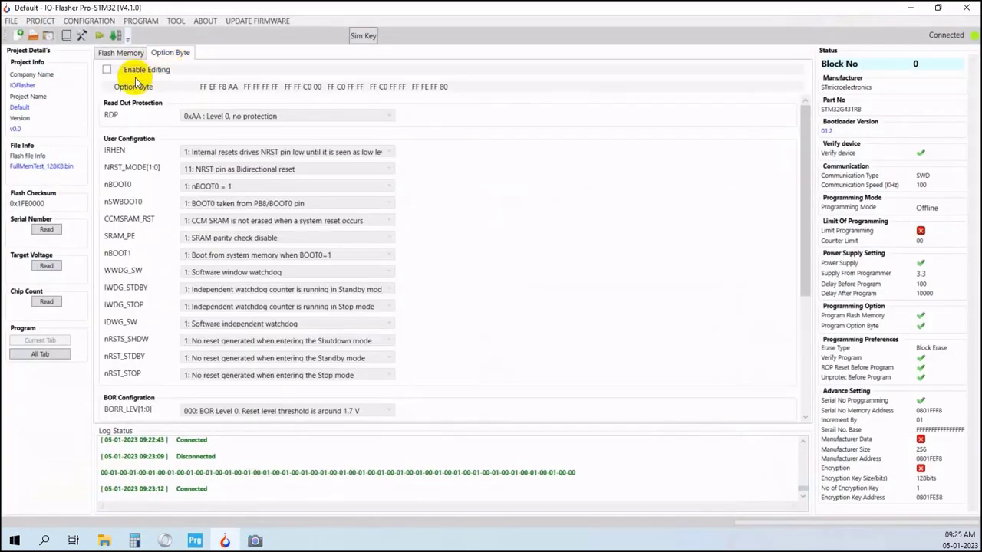
{"action": "left_click", "coordinate": [105, 70]}
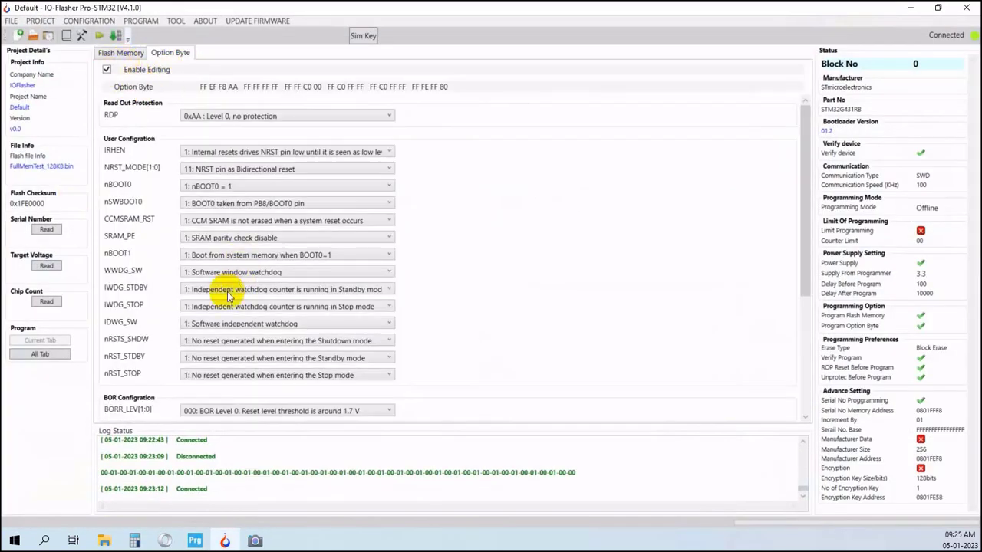
{"action": "scroll", "coordinate": [216, 357], "scroll_direction": "down", "scroll_amount": 5}
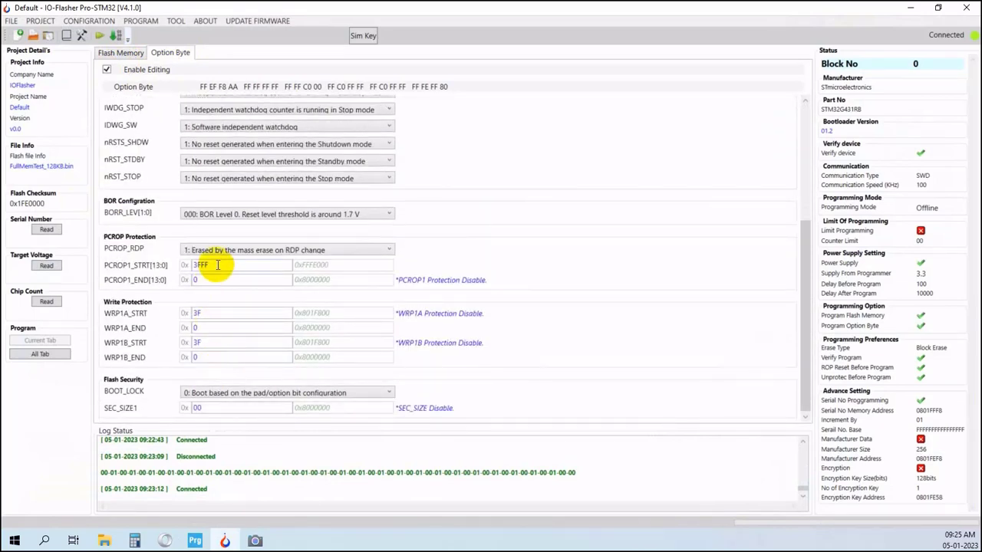
{"action": "double_click", "coordinate": [193, 315]}
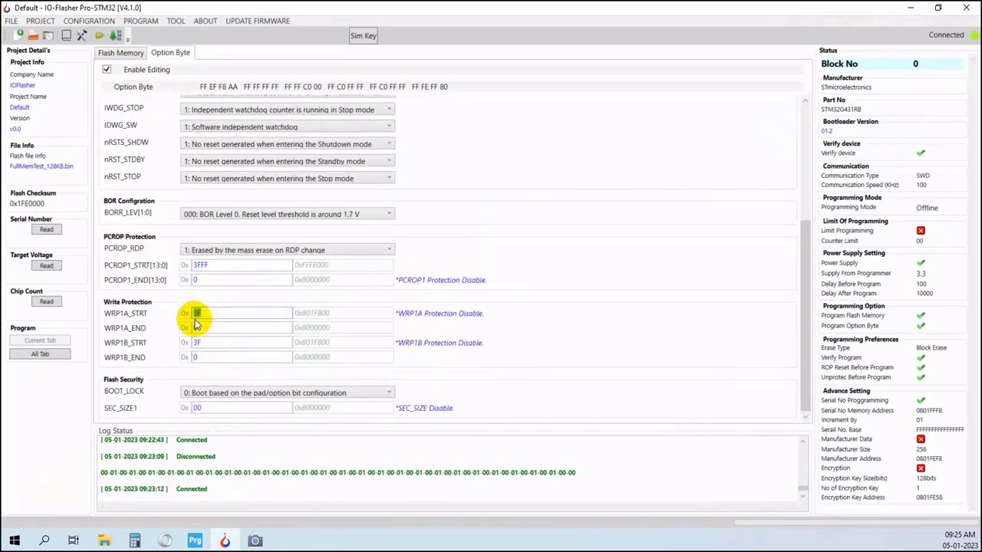
{"action": "type", "text": "0"}
{"action": "double_click", "coordinate": [188, 328]}
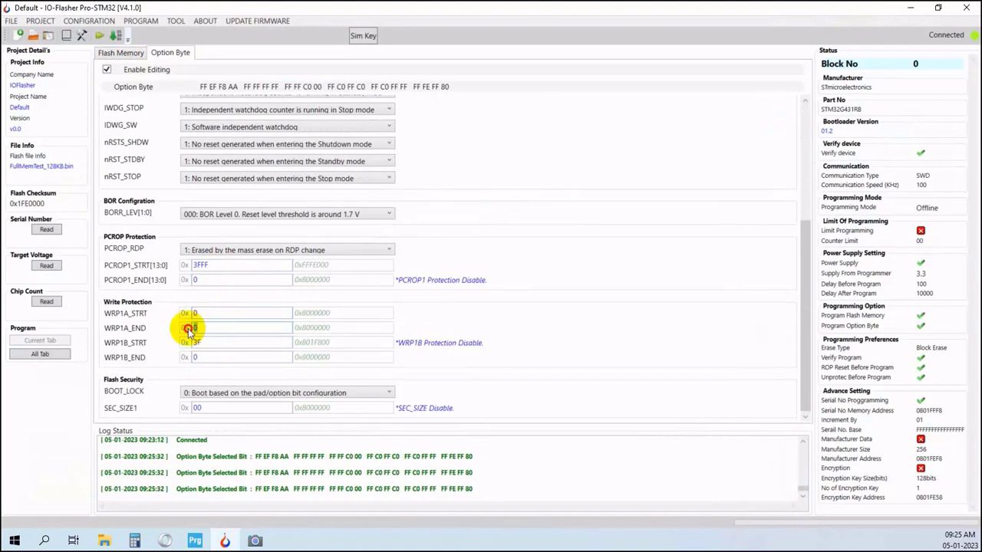
{"action": "type", "text": "2F"}
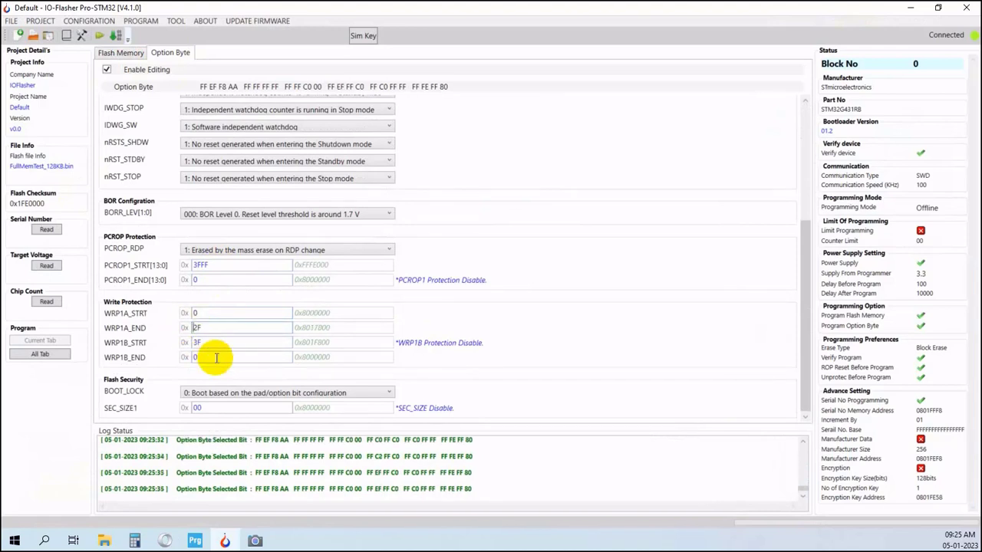
- Set the WRP1B write protection start to 0 and end to 1F
{"action": "double_click", "coordinate": [178, 347]}
{"action": "type", "text": "0"}
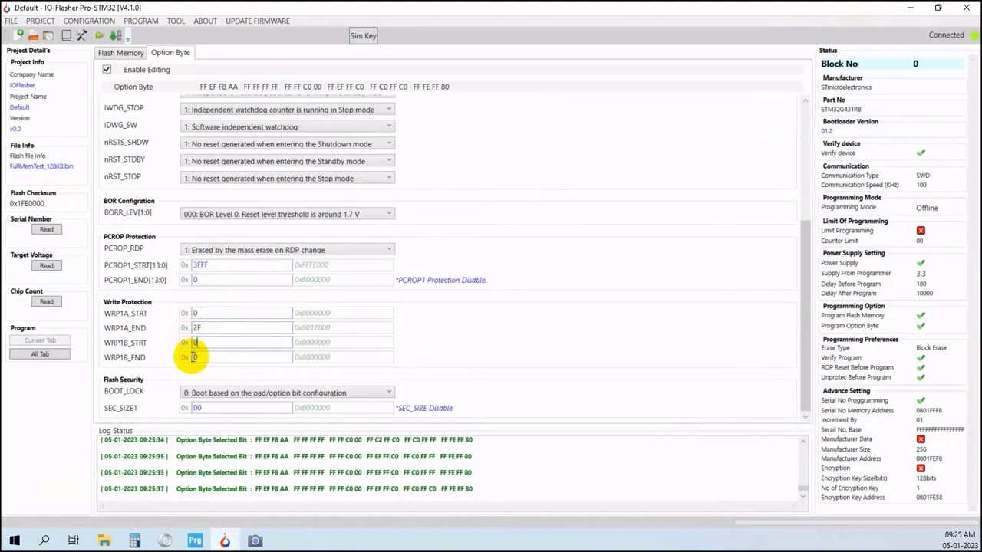
{"action": "double_click", "coordinate": [191, 358]}
{"action": "type", "text": "1F"}
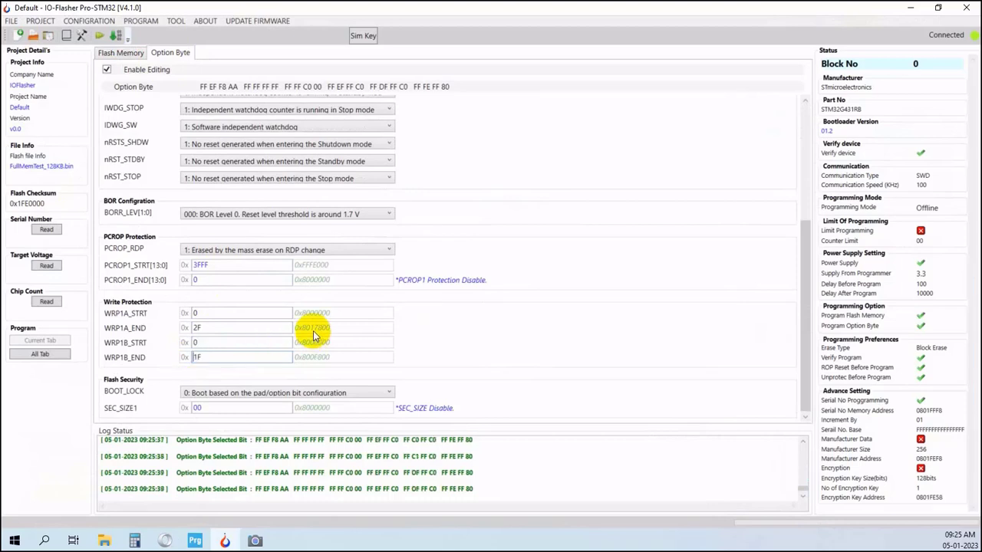
- Set nRST_STOP and nRSTS_SHDW to generate a reset, and IWDG_STOP to freeze the independent watchdog counter in Stop mode
{"action": "scroll", "coordinate": [313, 333], "scroll_direction": "up", "scroll_amount": 3}
{"action": "left_click", "coordinate": [223, 378]}
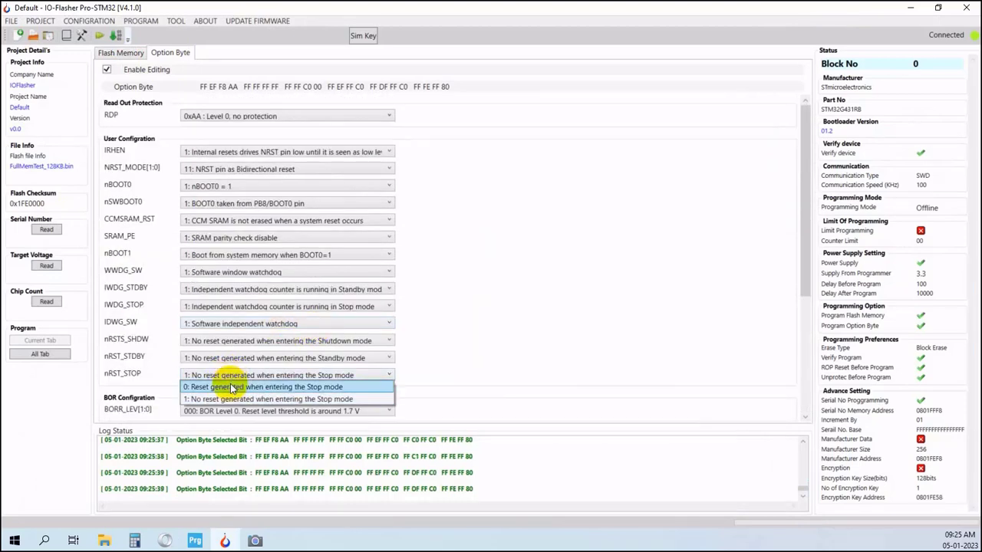
{"action": "left_click", "coordinate": [227, 388]}
{"action": "left_click", "coordinate": [228, 344]}
{"action": "left_click", "coordinate": [230, 354]}
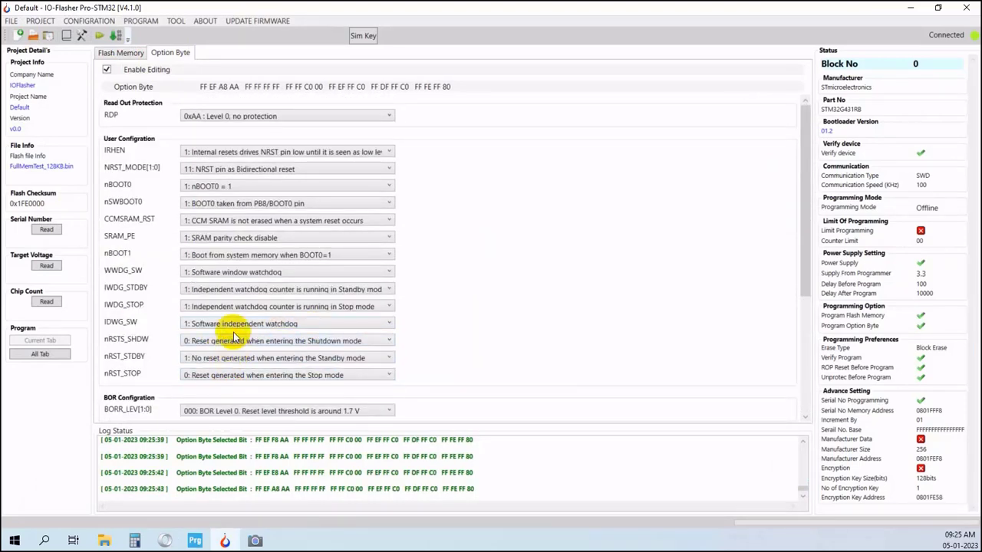
{"action": "left_click", "coordinate": [231, 307]}
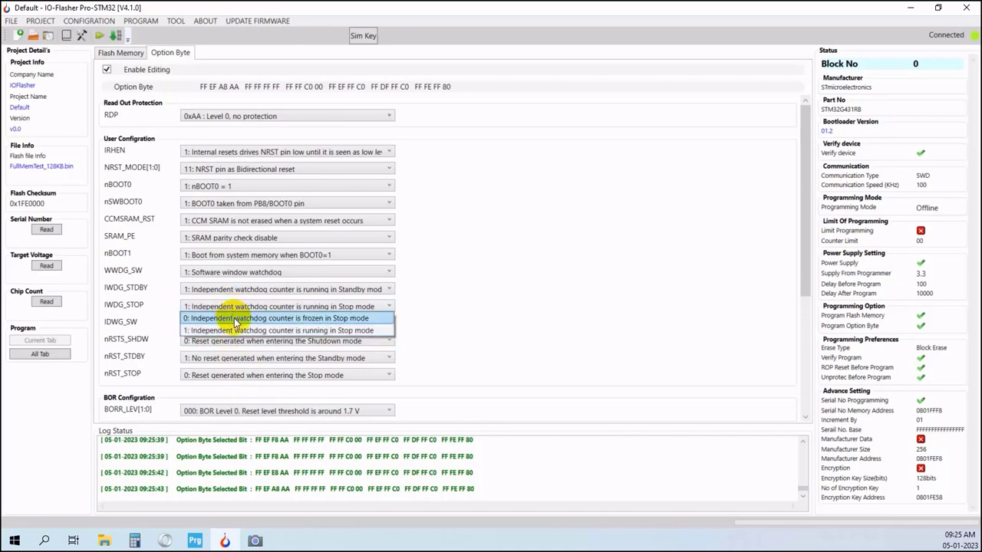
{"action": "left_click", "coordinate": [233, 323]}
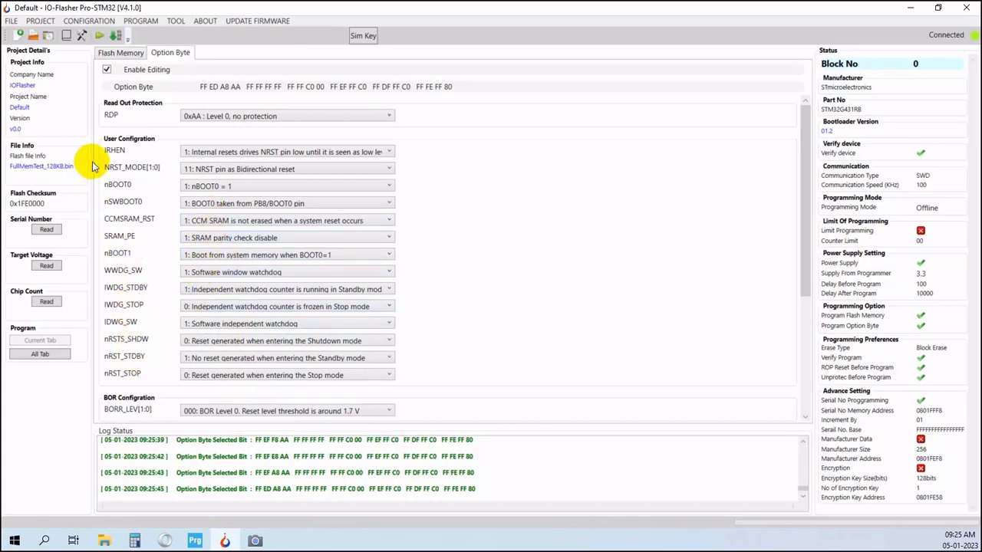
- Enable the programming limit in the device configuration with a counter limit of 03, and apply it
{"action": "left_click", "coordinate": [81, 36]}
{"action": "left_click", "coordinate": [298, 298]}
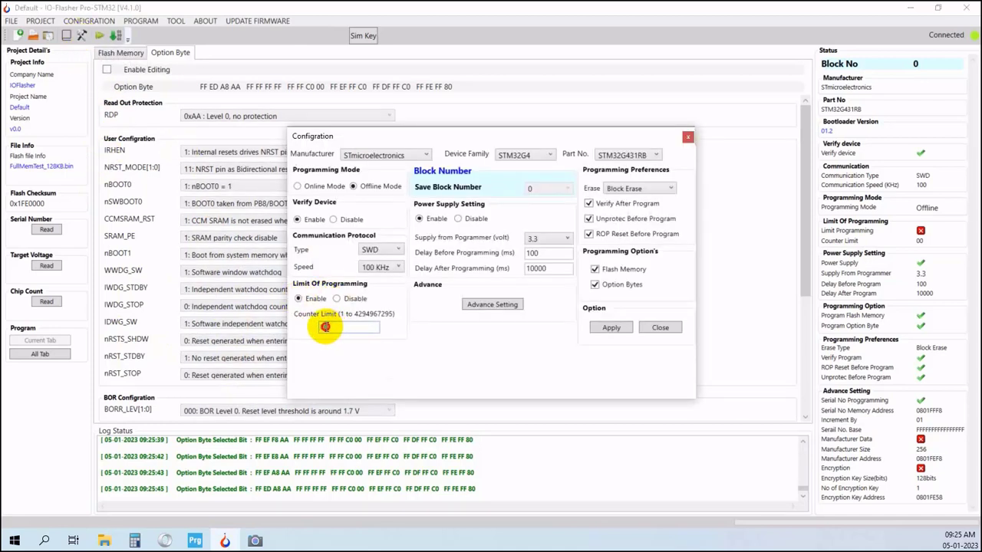
{"action": "double_click", "coordinate": [325, 328]}
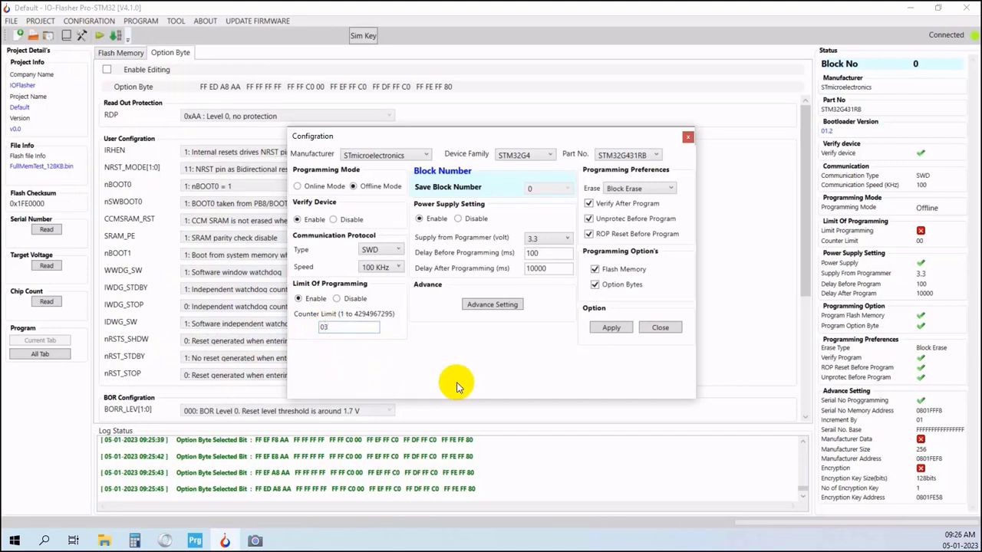
{"action": "left_click", "coordinate": [613, 330]}
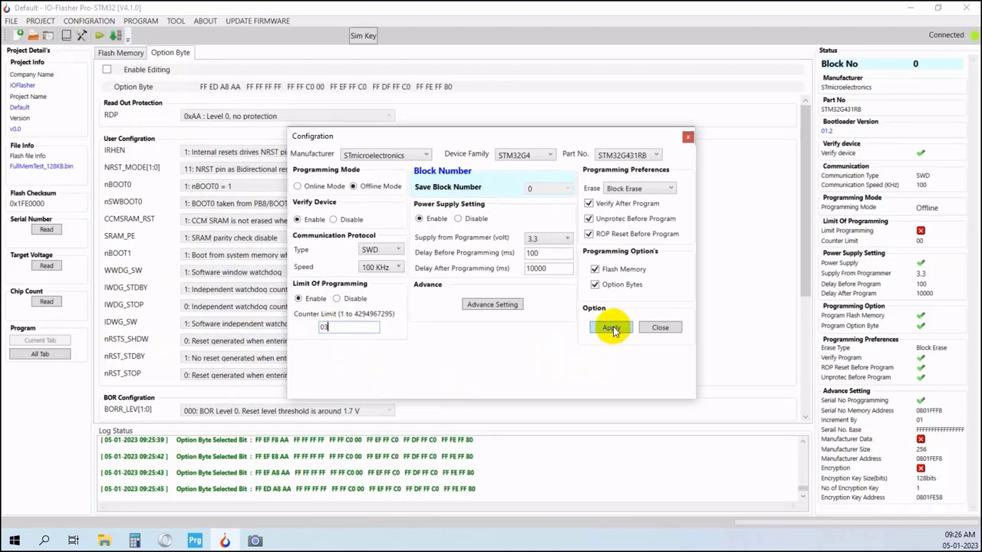
- Program both the flash memory and the option bytes, and minimise IO-Flasher to view the hardware in the Camera app
{"action": "left_click", "coordinate": [44, 355]}
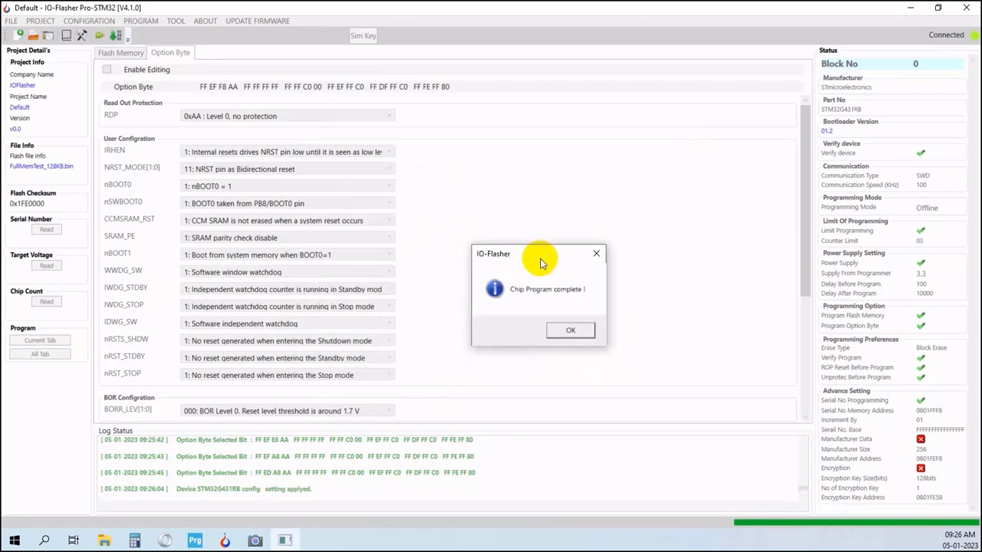
{"action": "left_click", "coordinate": [568, 329]}
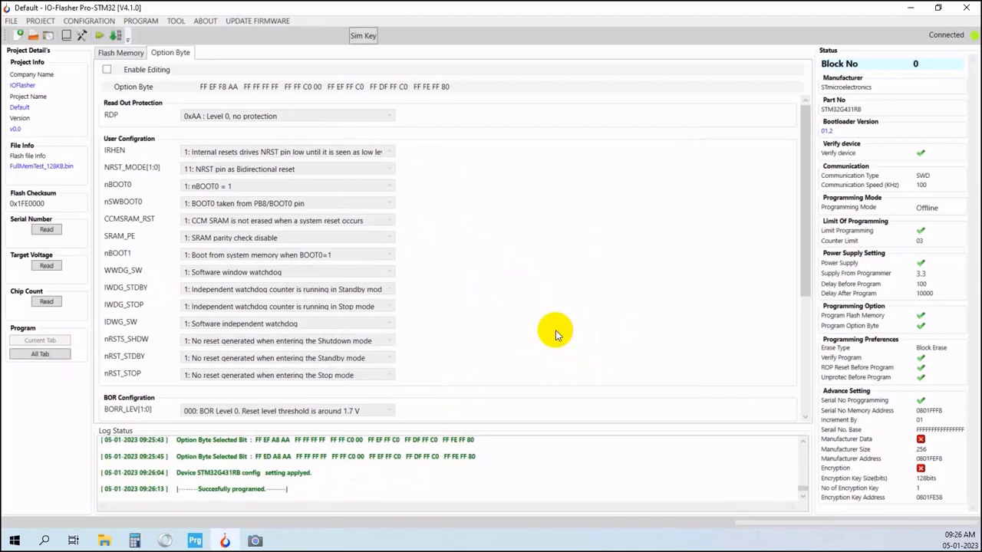
{"action": "left_click", "coordinate": [909, 9]}
{"action": "left_click", "coordinate": [909, 9]}
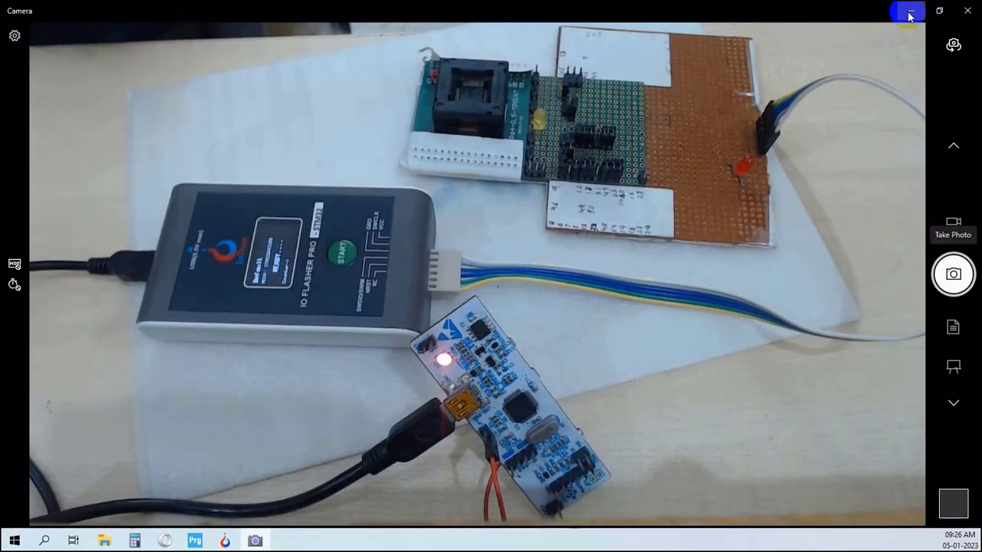
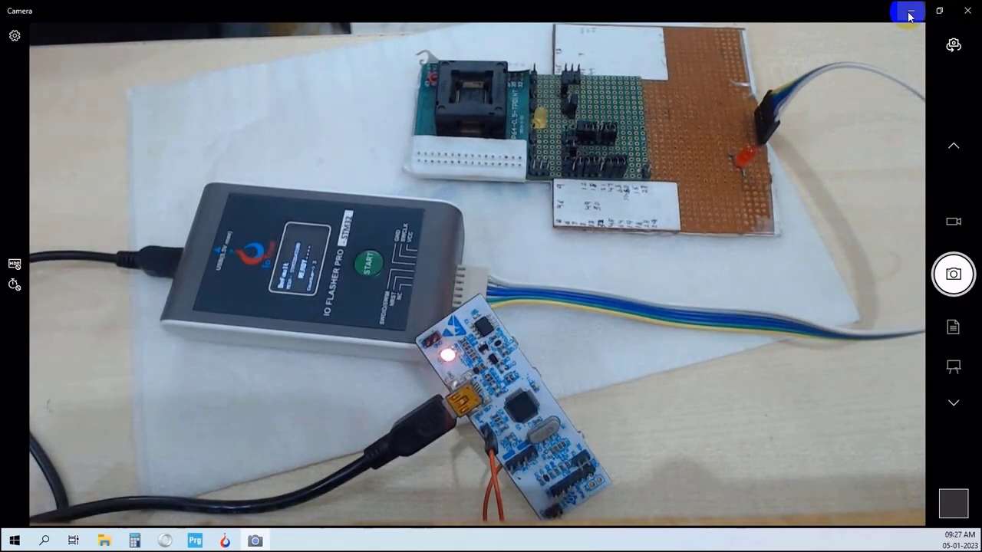
- Return to IO-Flasher and reapply the device configuration with the counter limit of 03
{"action": "left_click", "coordinate": [224, 541]}
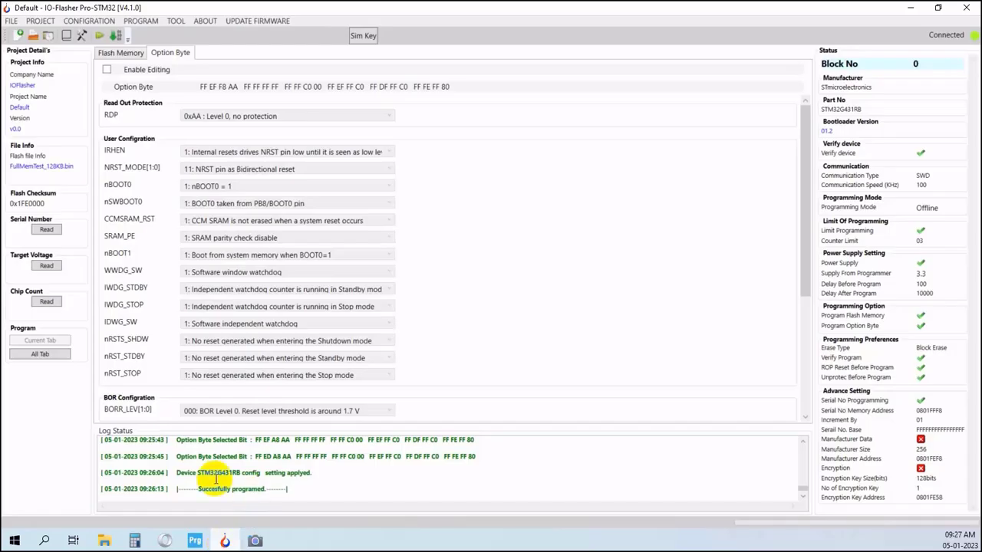
{"action": "left_click", "coordinate": [81, 35]}
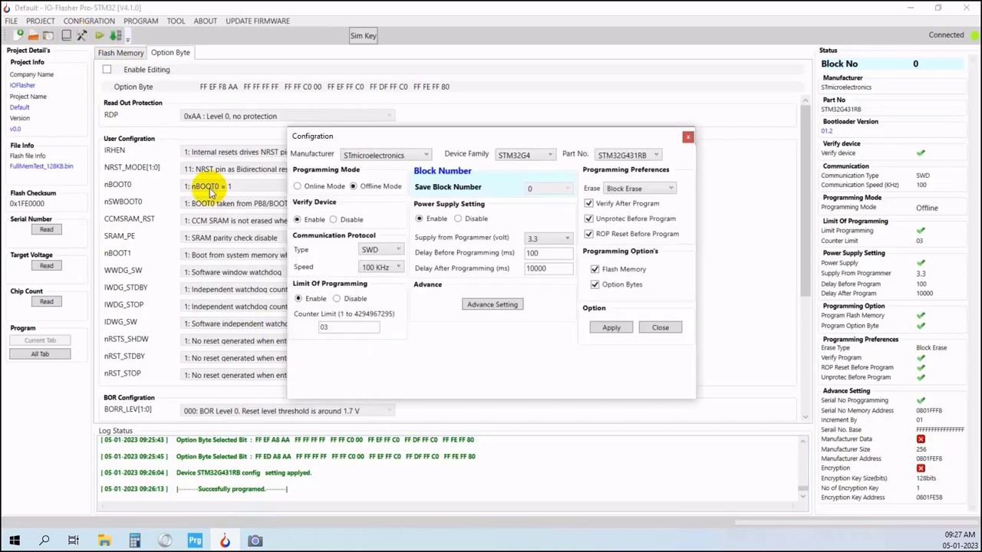
{"action": "left_click", "coordinate": [325, 327]}
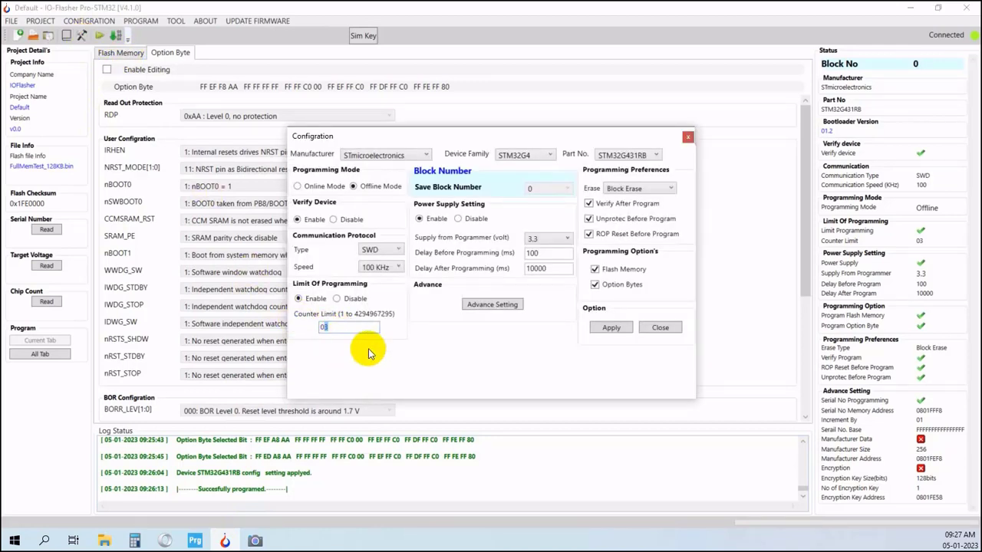
{"action": "left_click", "coordinate": [610, 329]}
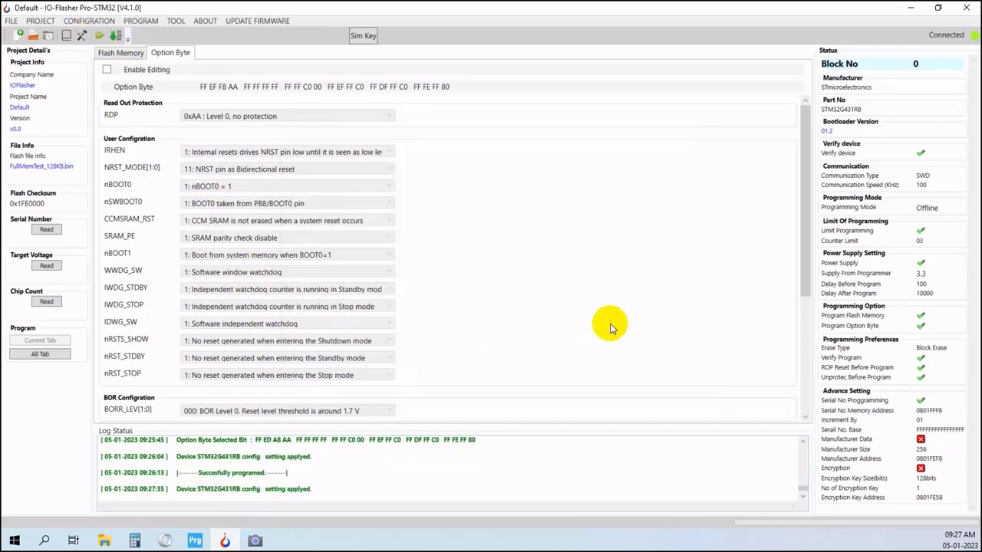
- Program the flash memory and option bytes again with the reapplied configuration, and bring the Camera view back up
{"action": "left_click", "coordinate": [40, 355]}
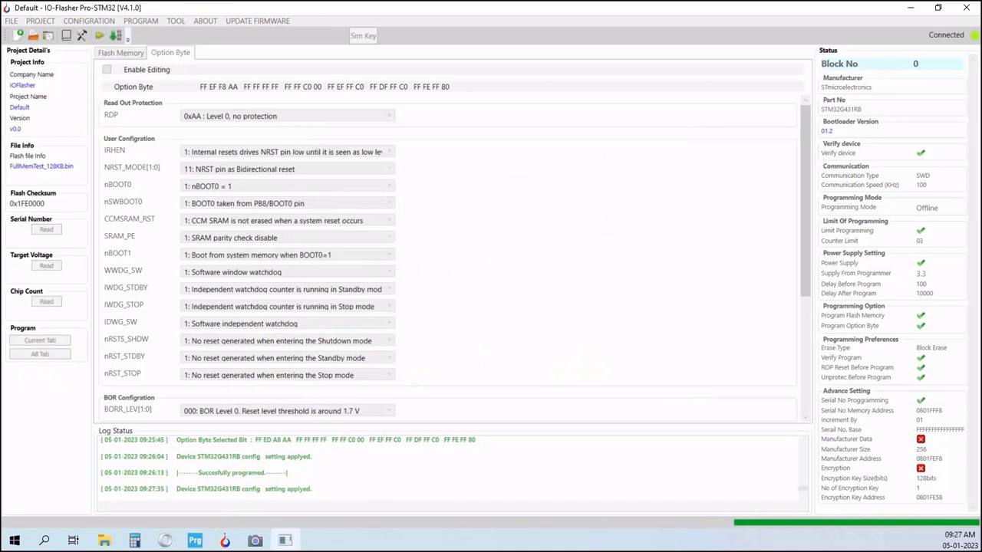
{"action": "left_click", "coordinate": [495, 316]}
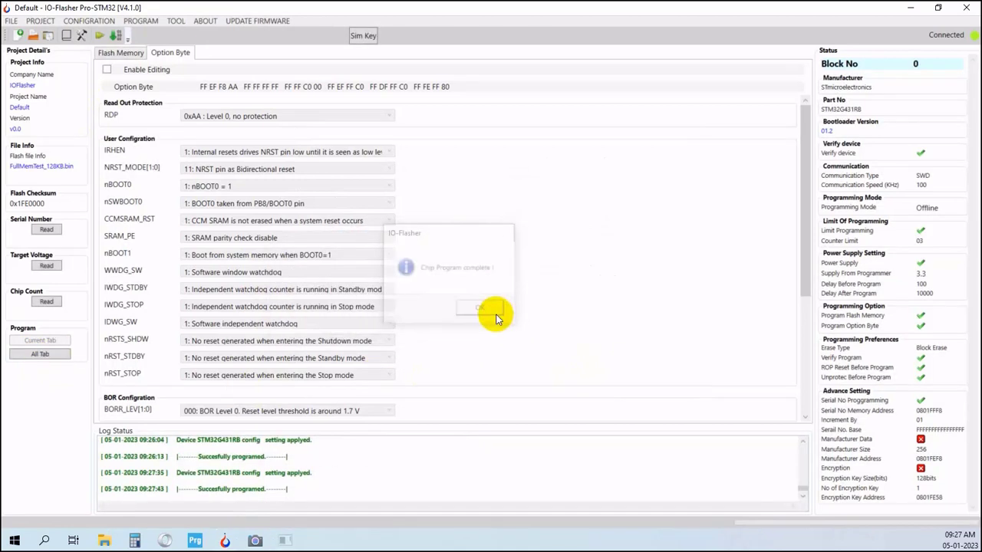
{"action": "left_click", "coordinate": [911, 9]}
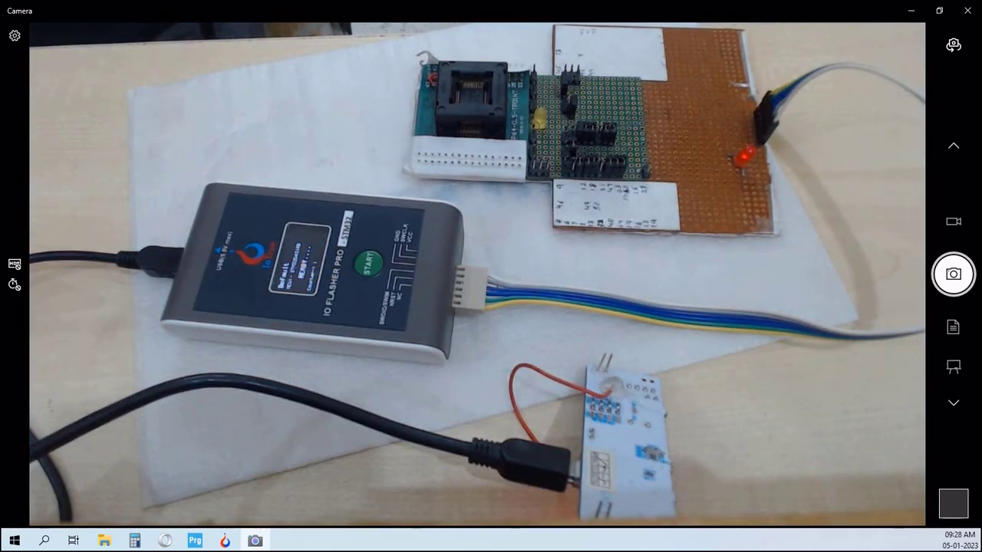
- Read the programmer's chip count in IO-Flasher, check the hardware in the Camera view, and read the chip count again
{"action": "left_click", "coordinate": [255, 541]}
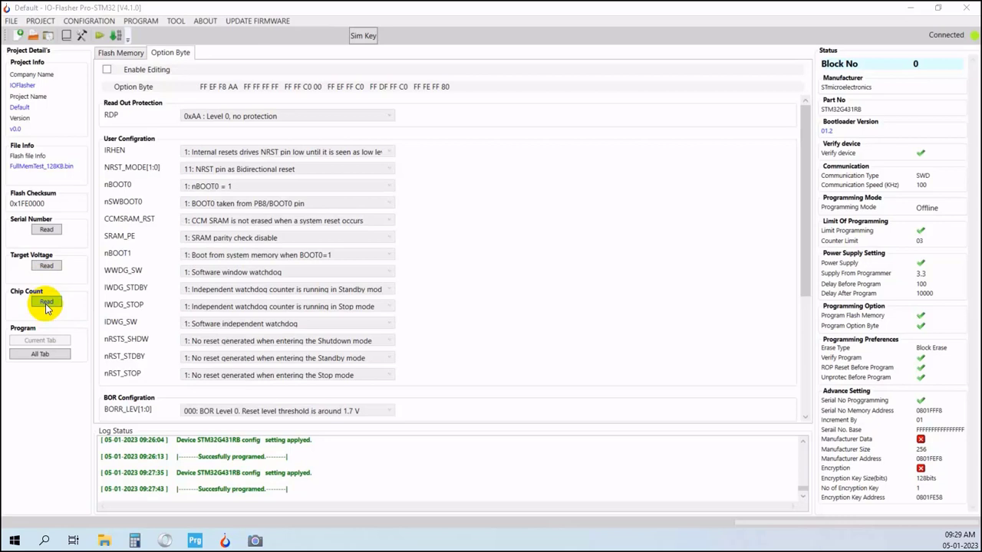
{"action": "left_click", "coordinate": [46, 302]}
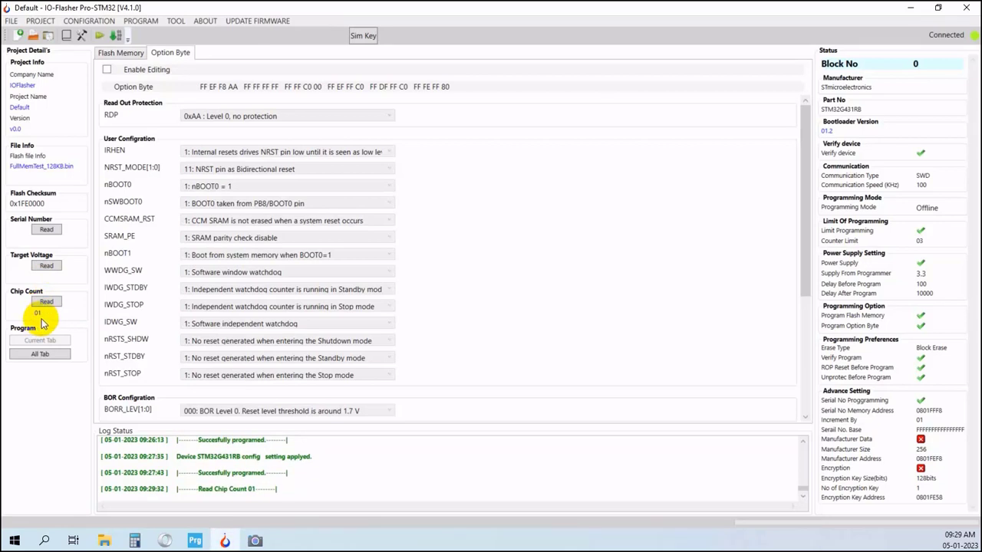
{"action": "left_click", "coordinate": [915, 15]}
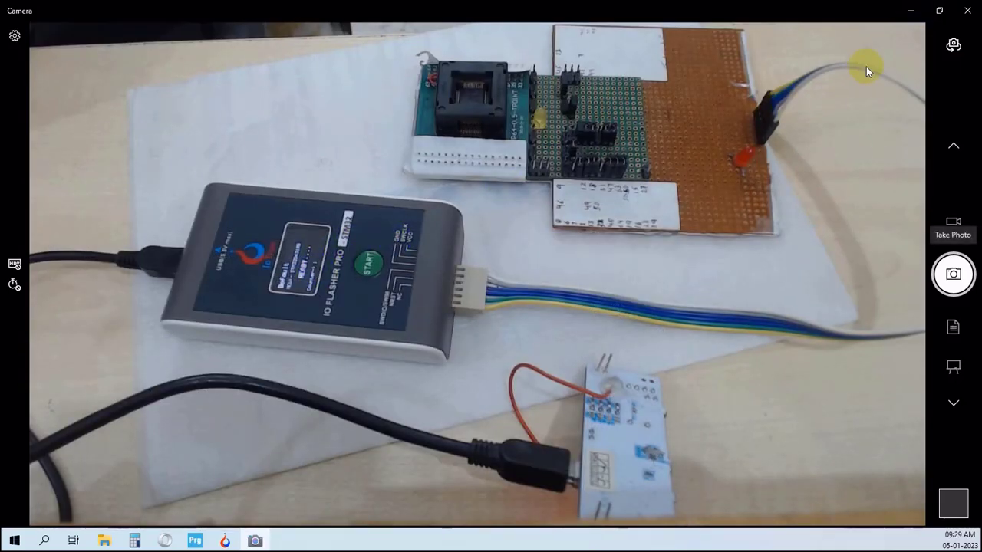
{"action": "left_click", "coordinate": [225, 541]}
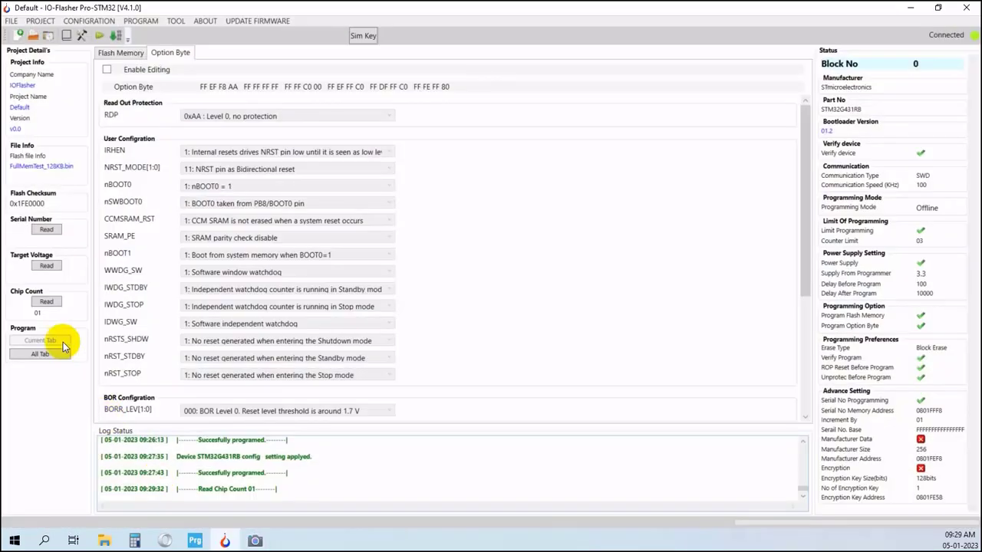
{"action": "left_click", "coordinate": [46, 301]}
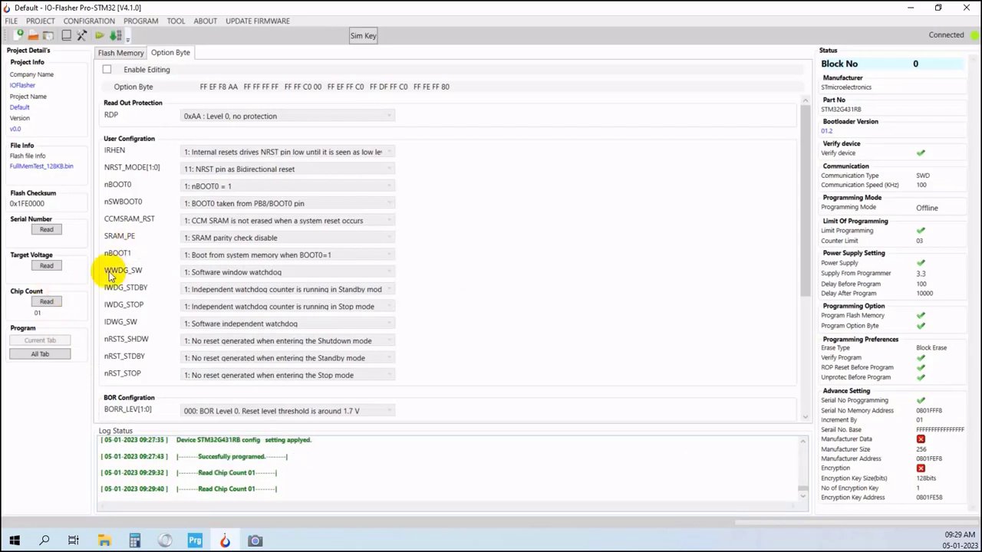
- Read the serial number and the target voltage, and read the serial number once more
{"action": "left_click", "coordinate": [44, 231]}
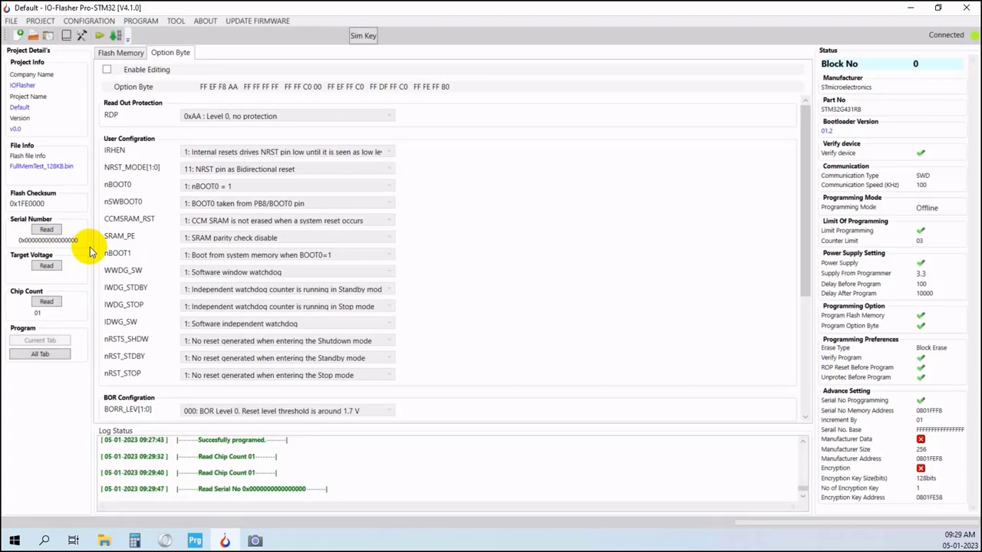
{"action": "left_click", "coordinate": [48, 265]}
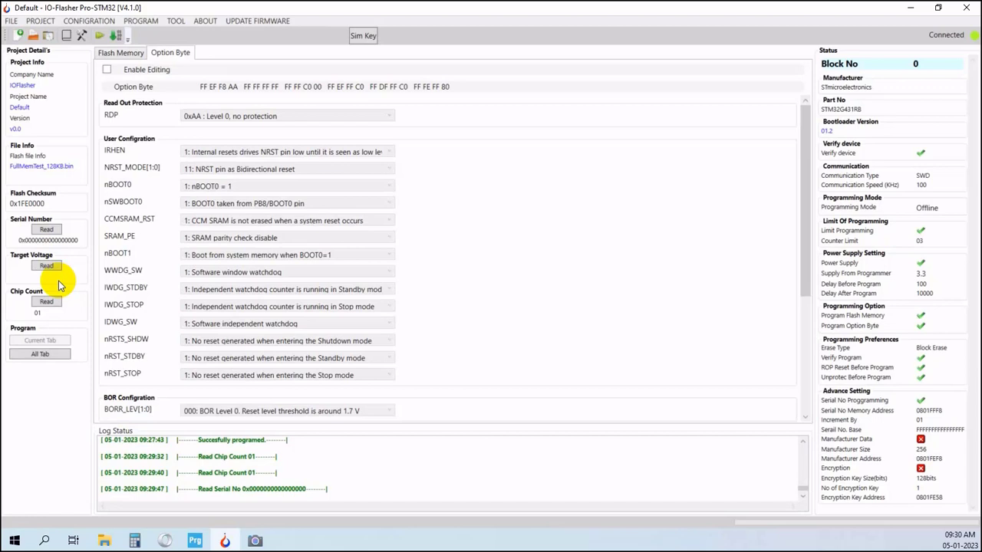
{"action": "left_click", "coordinate": [47, 230]}
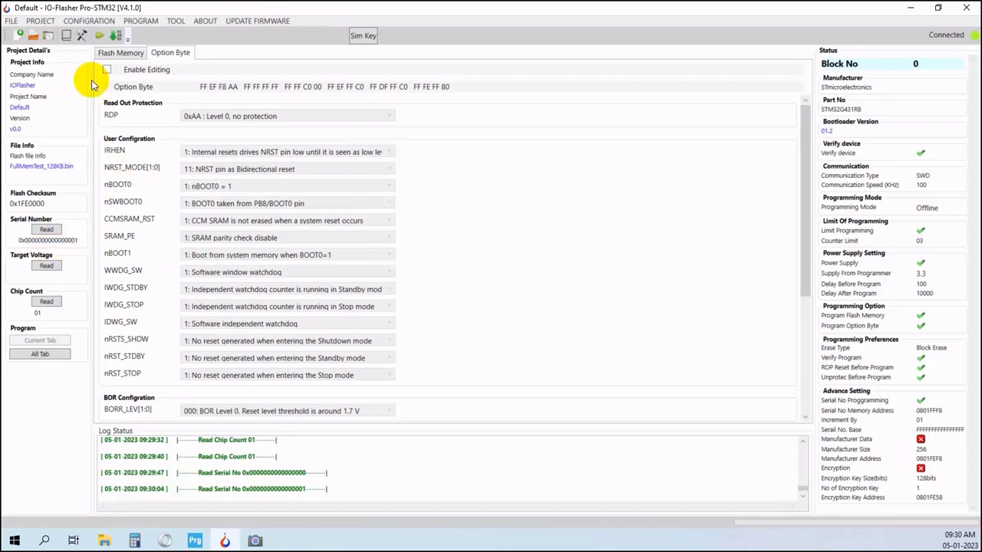
- Open the configuration's advance settings and enter byte AC followed by the text MOD as the serial number base
{"action": "left_click", "coordinate": [82, 38]}
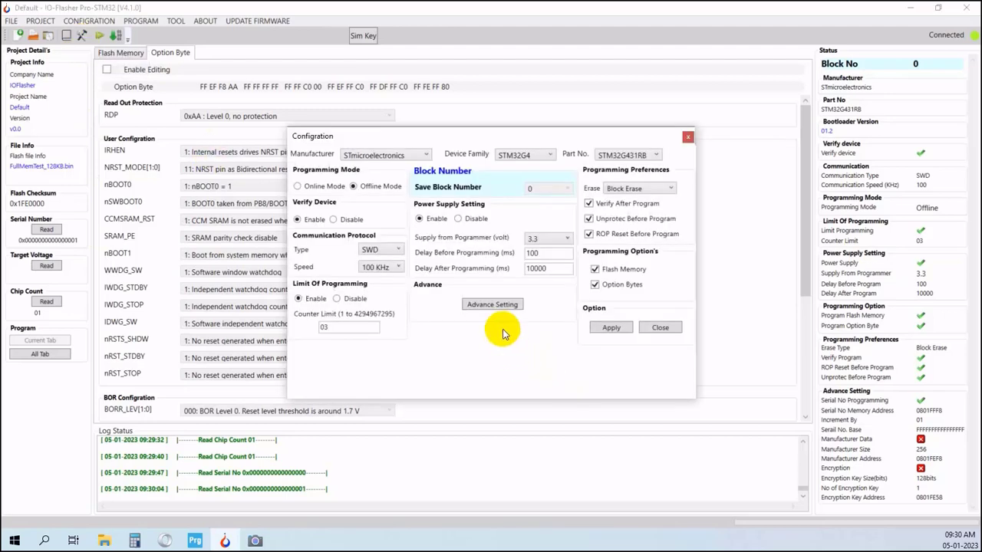
{"action": "left_click", "coordinate": [499, 305]}
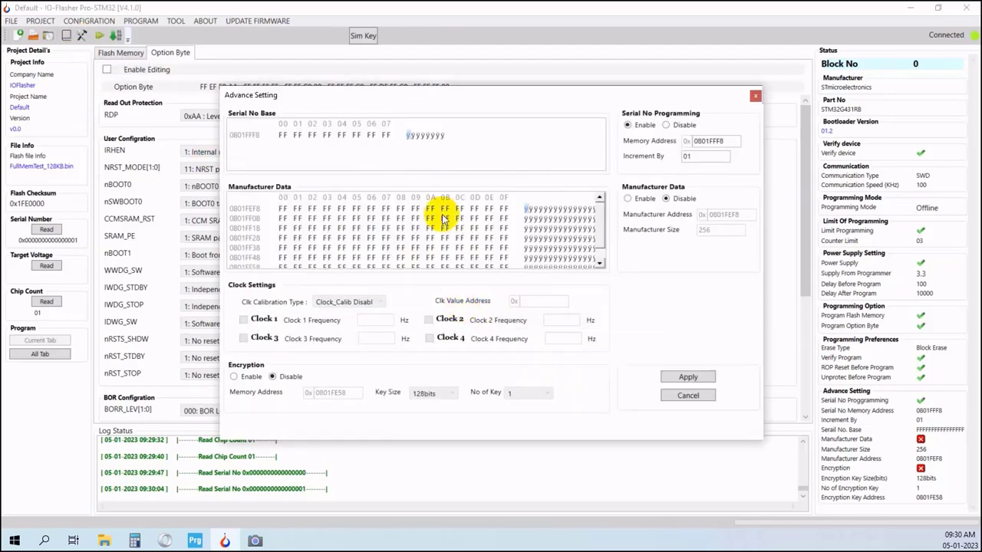
{"action": "left_click", "coordinate": [281, 135]}
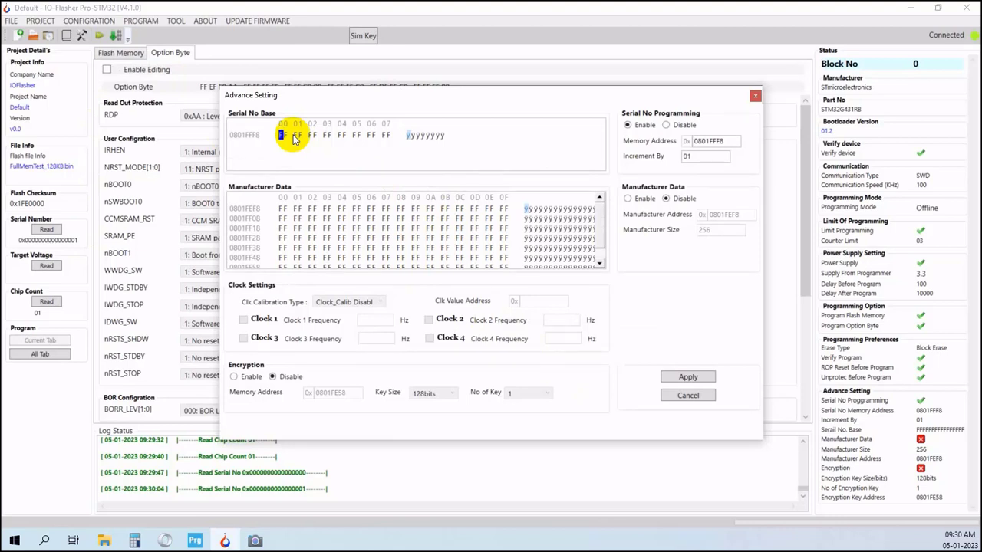
{"action": "type", "text": "AC"}
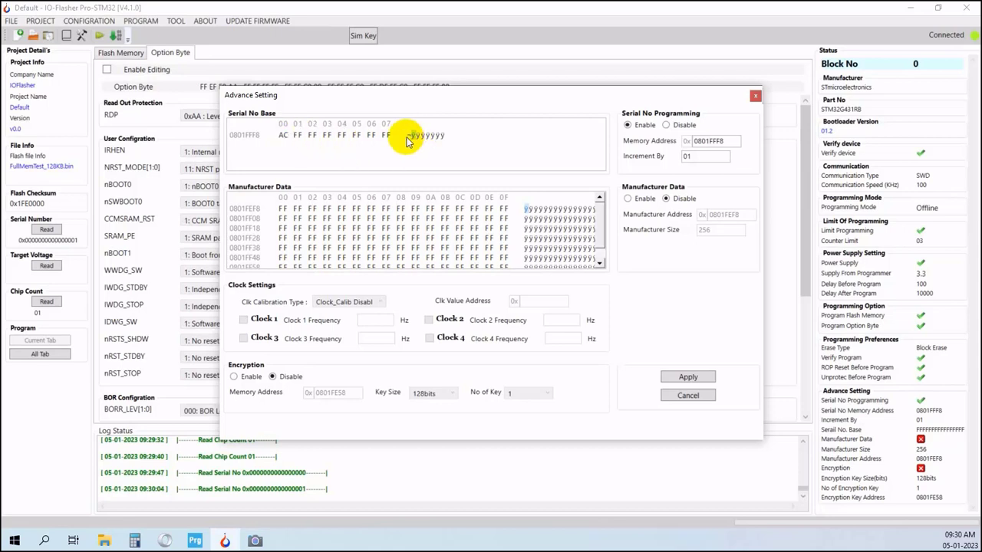
{"action": "left_click", "coordinate": [300, 136]}
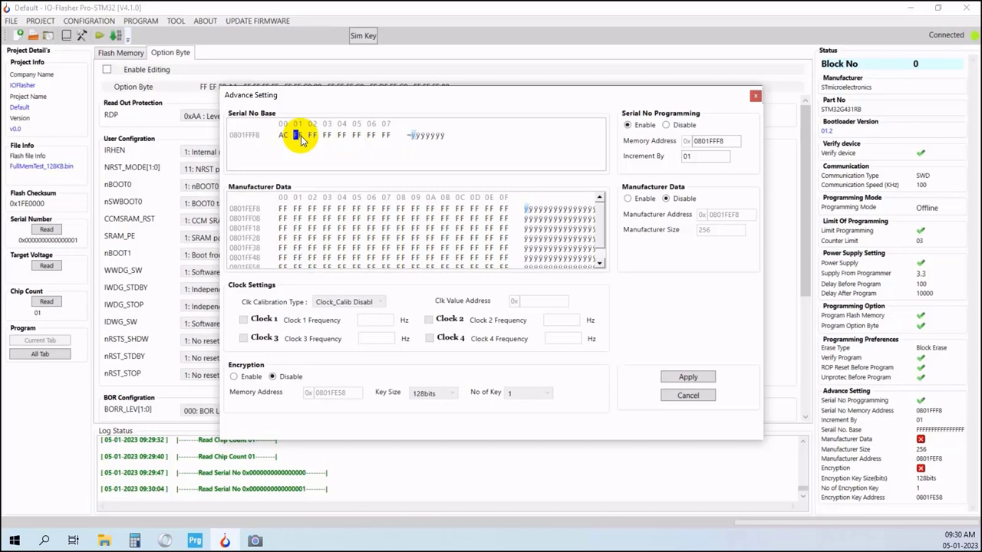
{"action": "left_click", "coordinate": [414, 136]}
{"action": "type", "text": "MOD"}
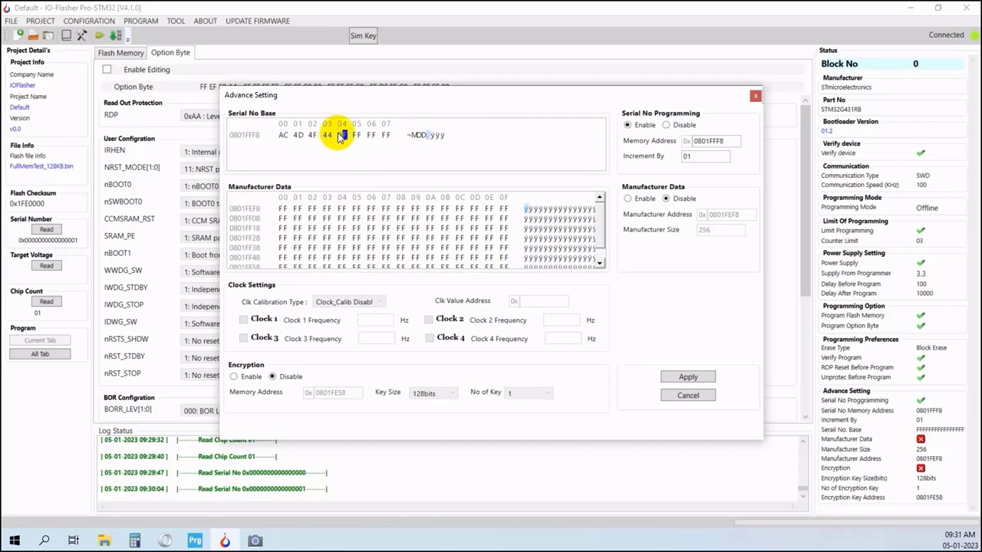
- Fill the last four bytes of the serial number base with 00 and replace its first byte with the character A
{"action": "type", "text": "0000000F"}
{"action": "type", "text": "0"}
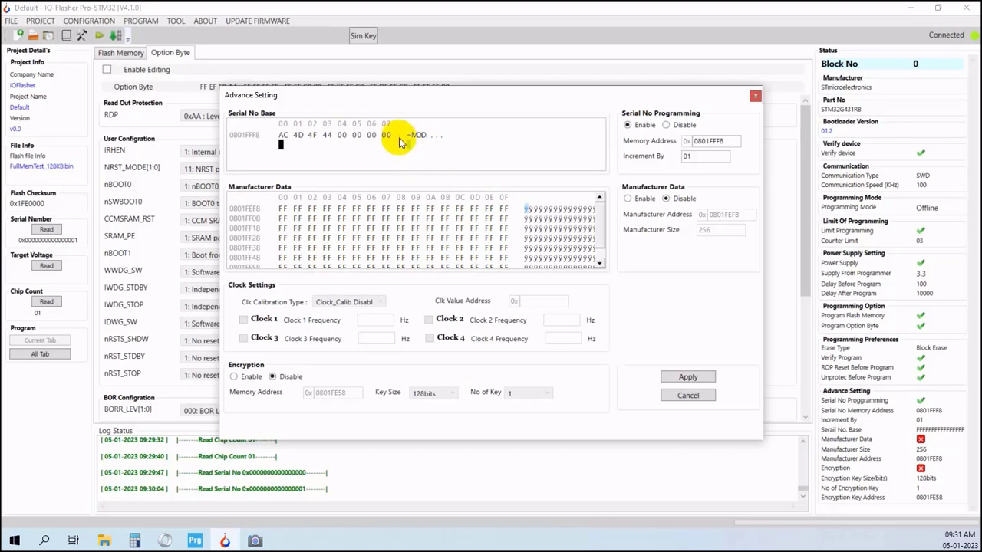
{"action": "left_click", "coordinate": [409, 135]}
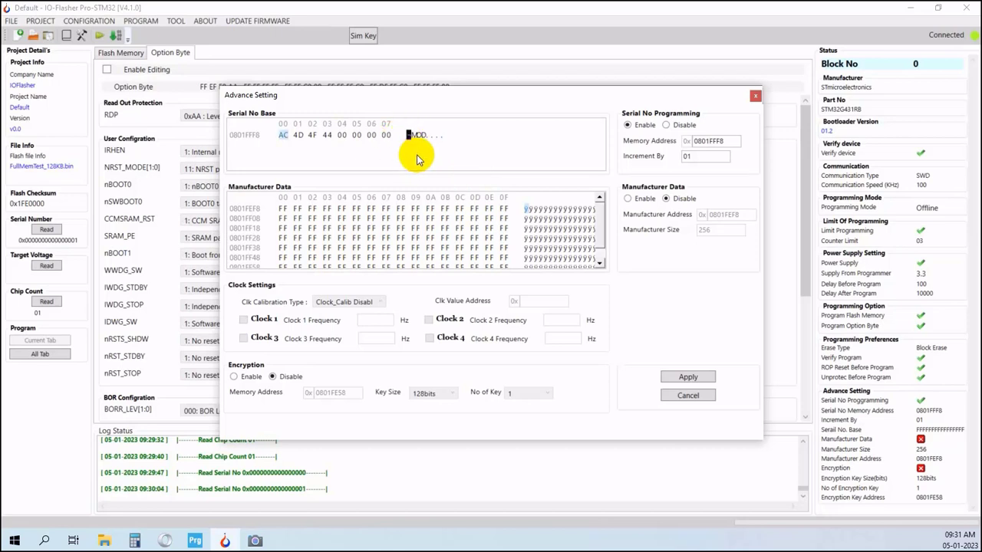
{"action": "type", "text": "A"}
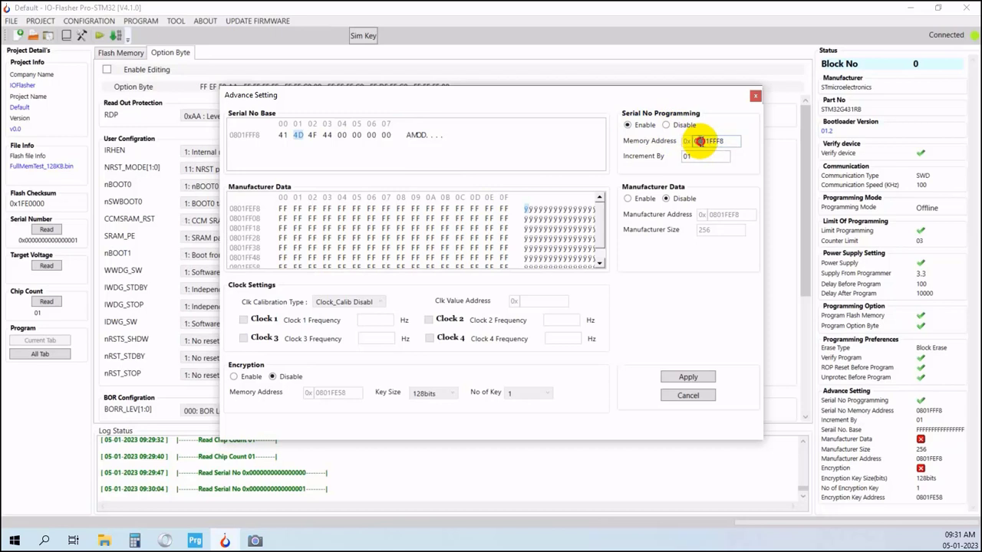
{"action": "left_click_drag", "start_coordinate": [693, 141], "coordinate": [729, 141]}
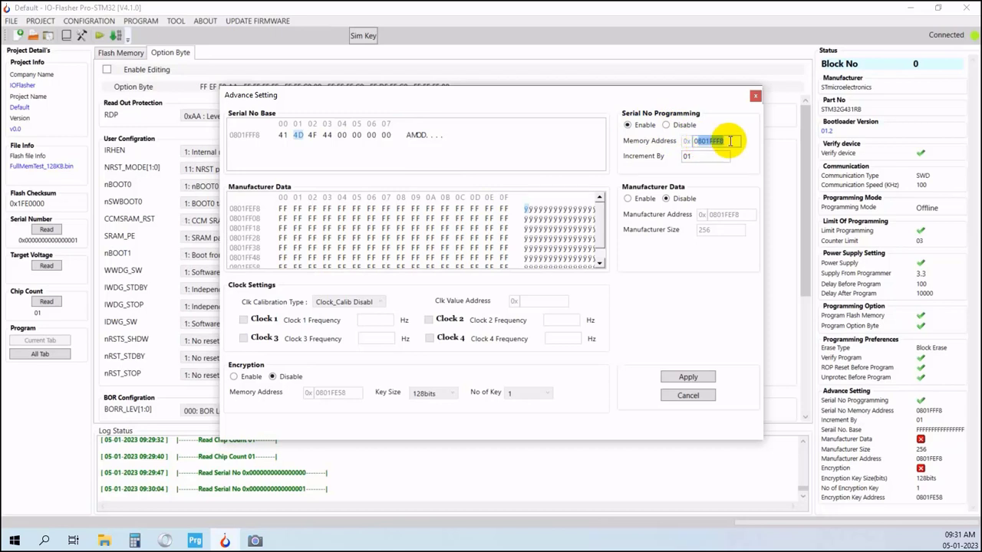
{"action": "left_click", "coordinate": [729, 141]}
{"action": "left_click_drag", "start_coordinate": [723, 141], "coordinate": [688, 143]}
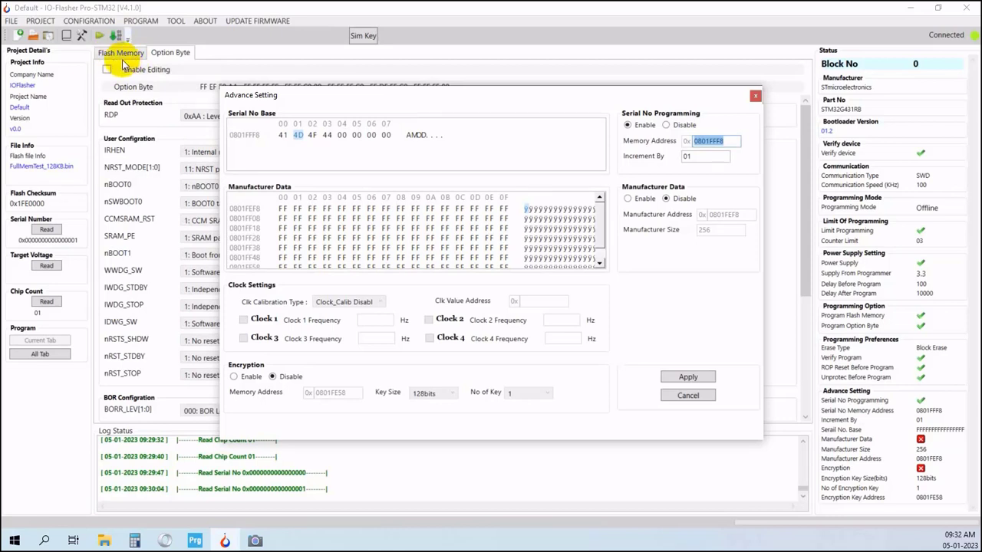
{"action": "left_click", "coordinate": [734, 141]}
{"action": "left_click_drag", "start_coordinate": [734, 141], "coordinate": [695, 141]}
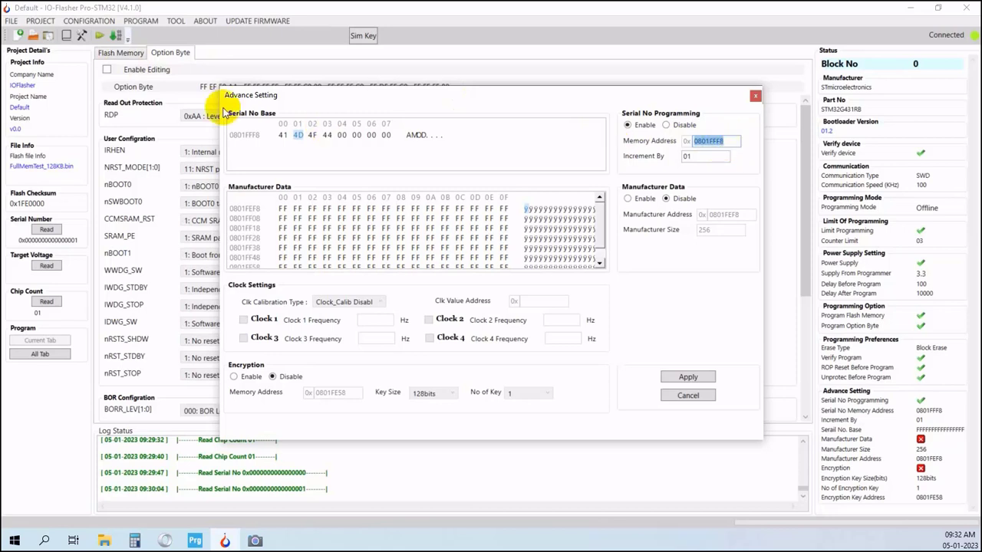
{"action": "left_click", "coordinate": [730, 141]}
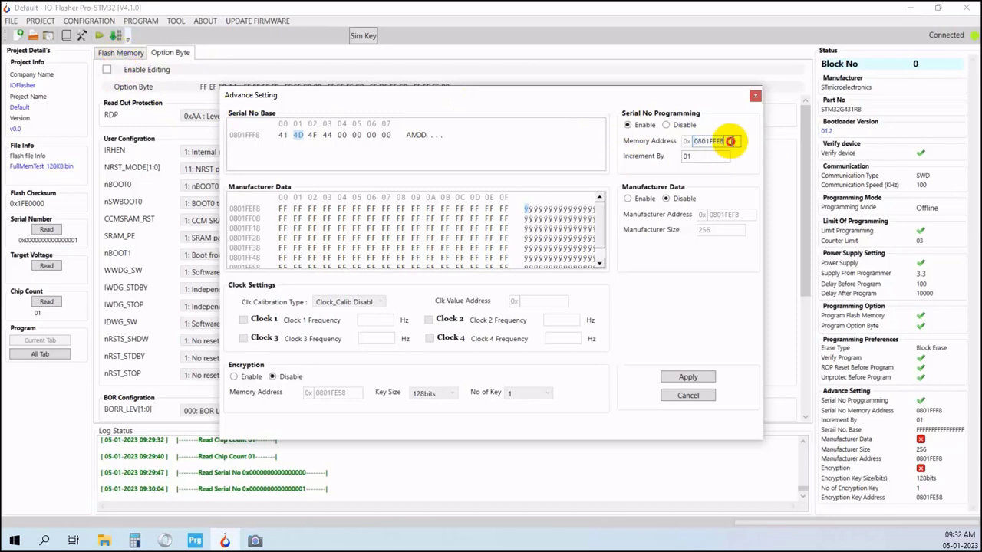
- Set the serial number increment to 02, and change it to 03
{"action": "left_click", "coordinate": [694, 158]}
{"action": "left_click_drag", "start_coordinate": [696, 158], "coordinate": [686, 157]}
{"action": "left_click", "coordinate": [697, 157]}
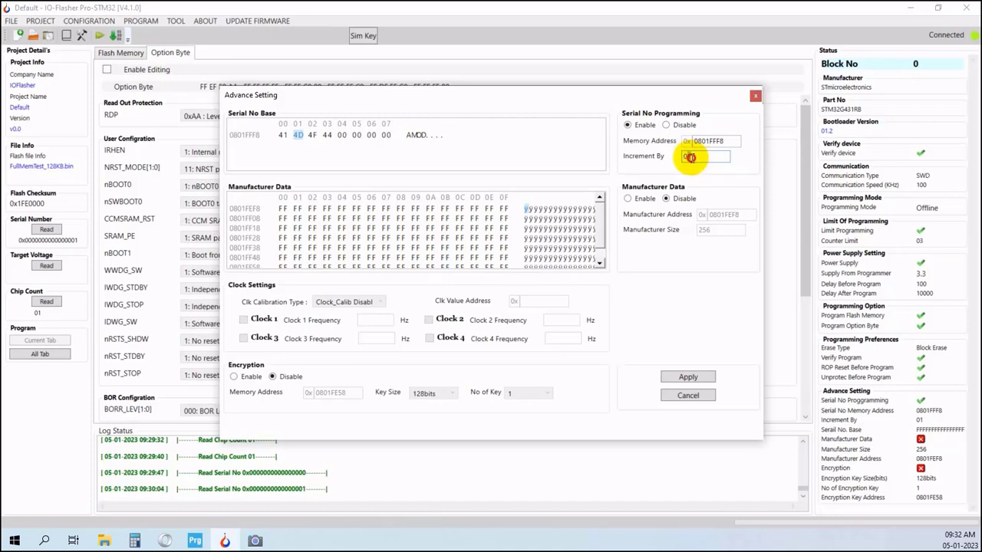
{"action": "left_click_drag", "start_coordinate": [685, 158], "coordinate": [695, 161]}
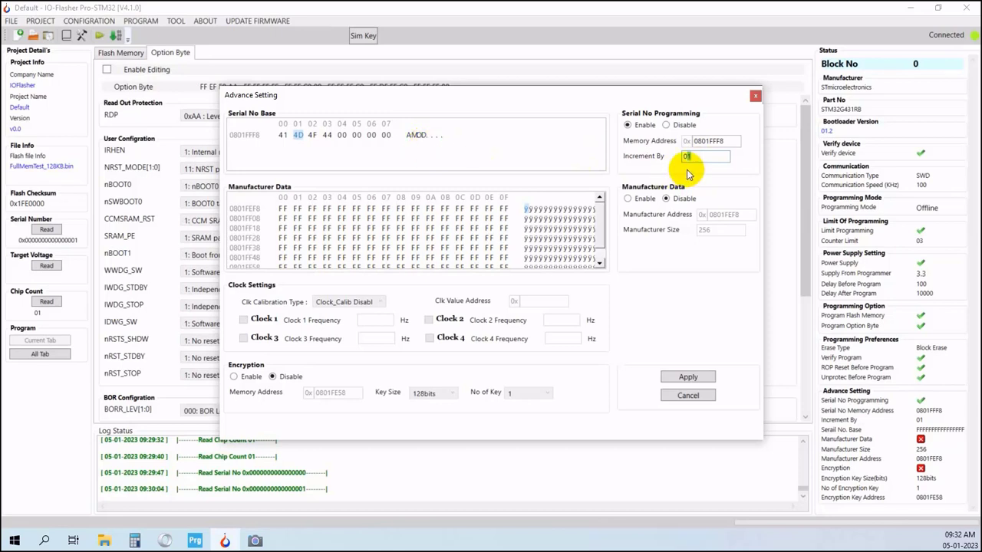
{"action": "type", "text": "2"}
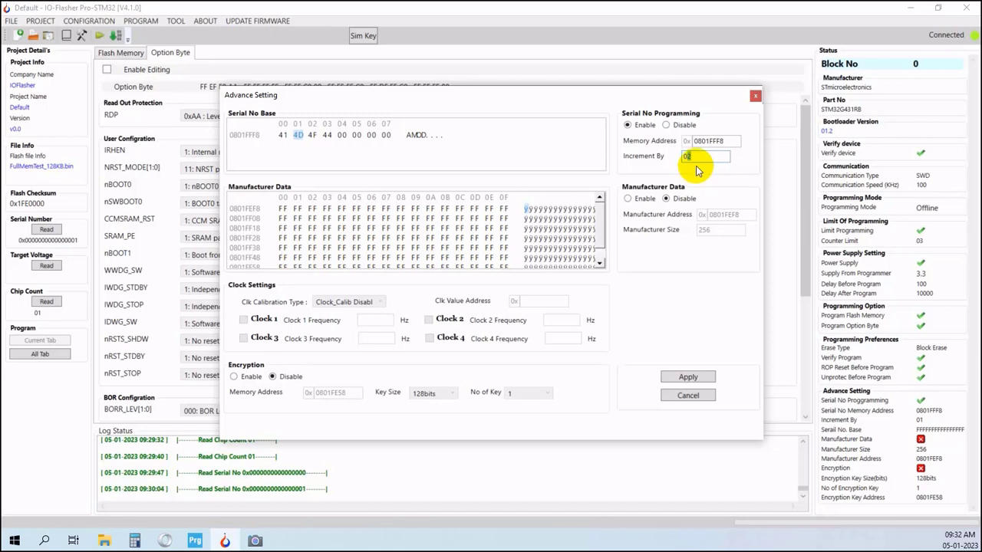
{"action": "left_click", "coordinate": [695, 157]}
{"action": "left_click_drag", "start_coordinate": [695, 157], "coordinate": [690, 160]}
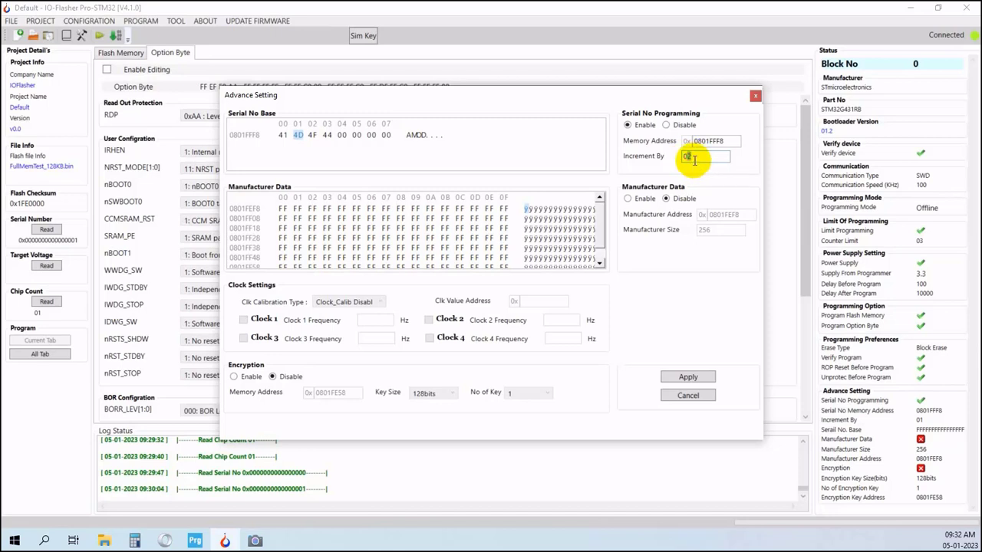
{"action": "type", "text": "03"}
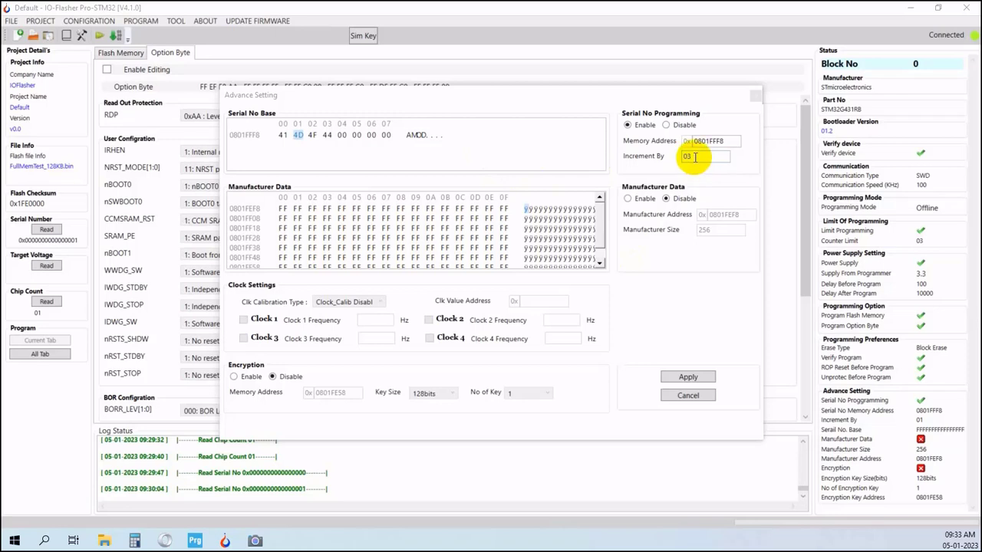
- Set the last byte of the serial number base to 01, and replace it with 02
{"action": "left_click", "coordinate": [387, 138]}
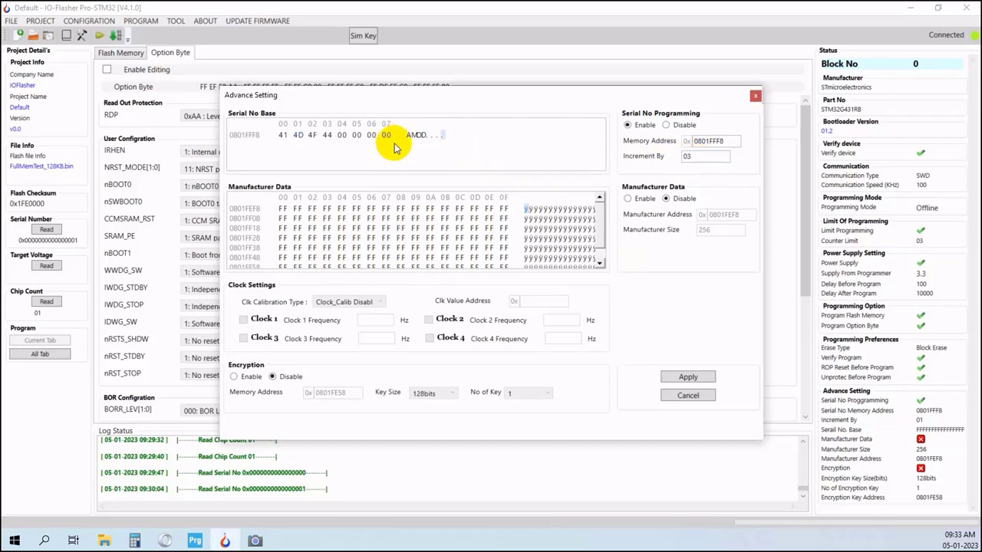
{"action": "type", "text": "1"}
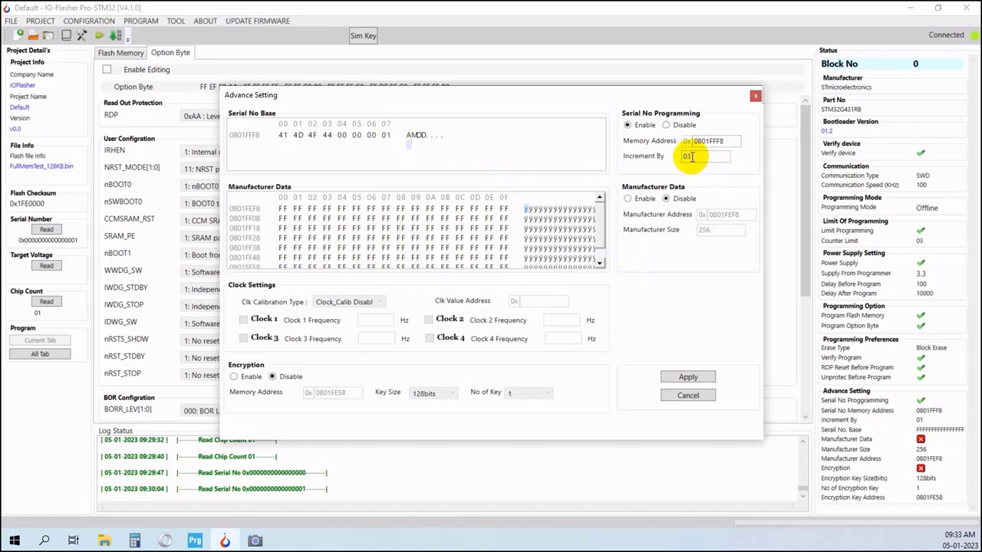
{"action": "left_click", "coordinate": [391, 137]}
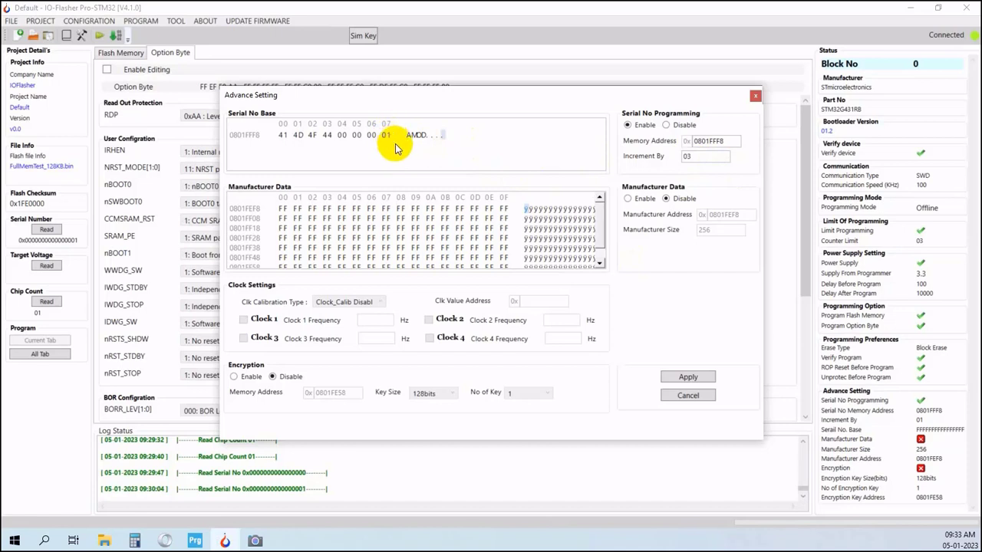
{"action": "type", "text": "02"}
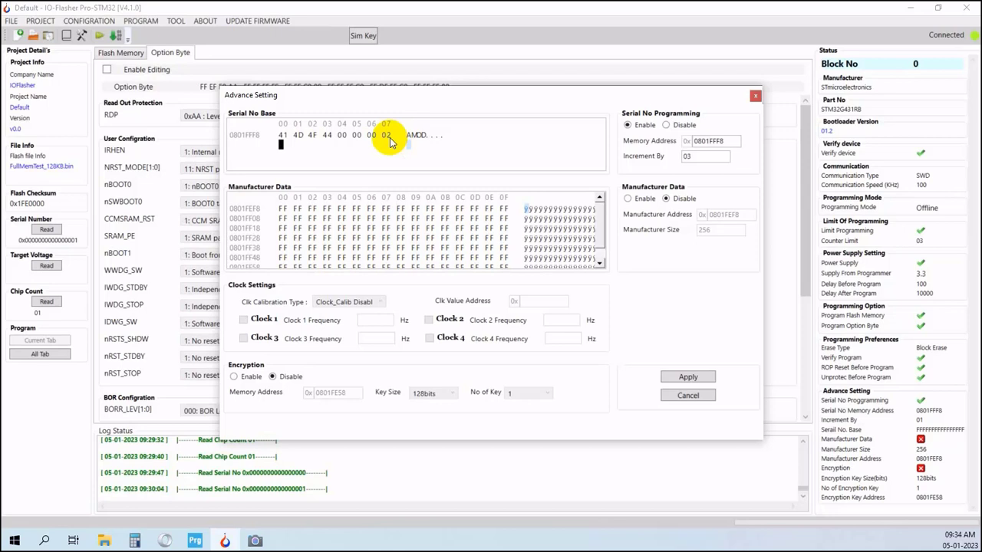
- Enable manufacturer data programming and check its address and size fields
{"action": "left_click", "coordinate": [628, 199]}
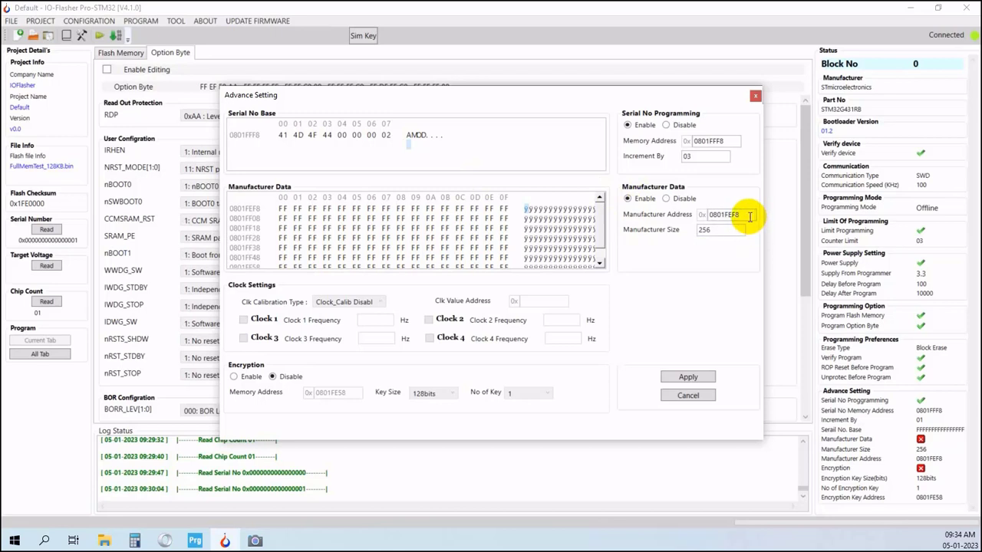
{"action": "left_click_drag", "start_coordinate": [746, 216], "coordinate": [704, 217]}
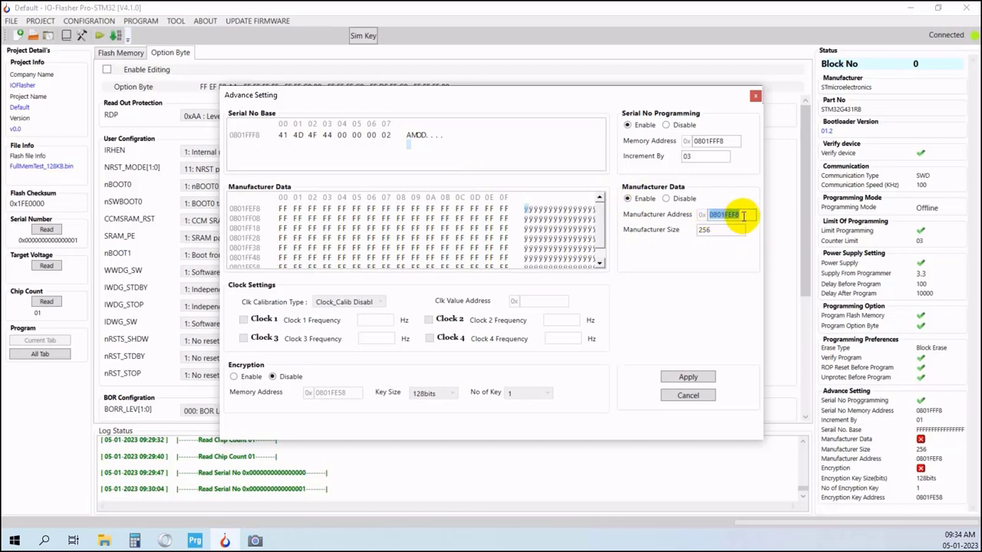
{"action": "left_click", "coordinate": [742, 216]}
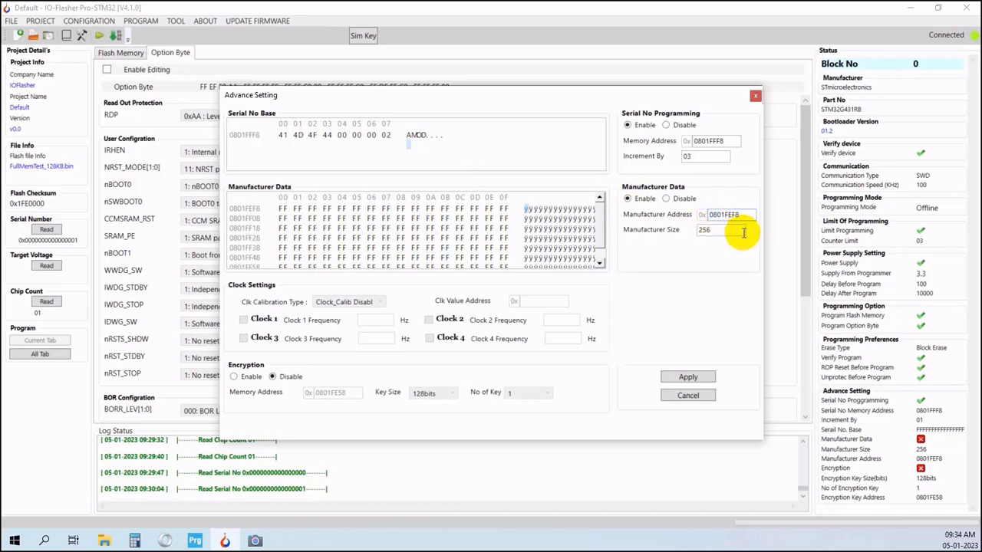
{"action": "left_click_drag", "start_coordinate": [741, 230], "coordinate": [691, 233]}
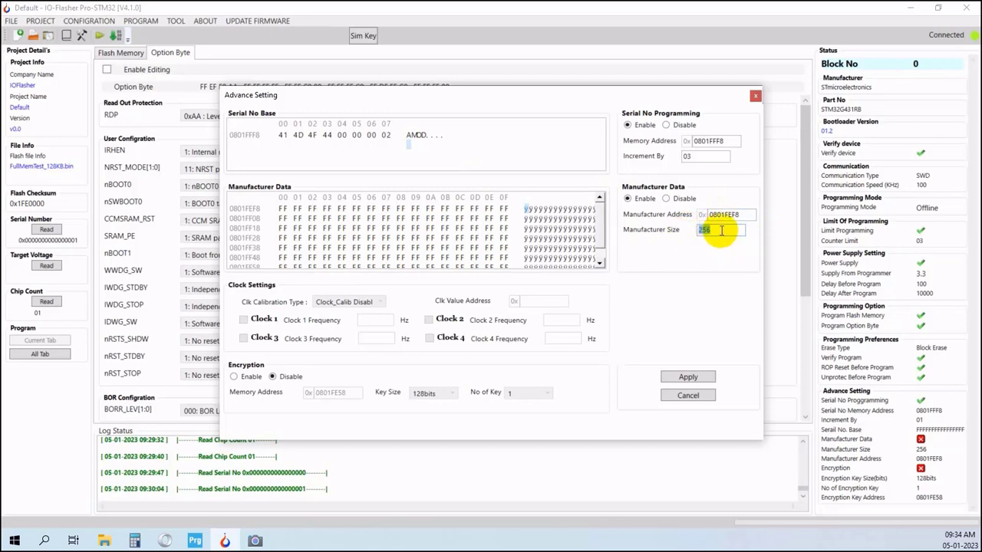
{"action": "left_click", "coordinate": [526, 210]}
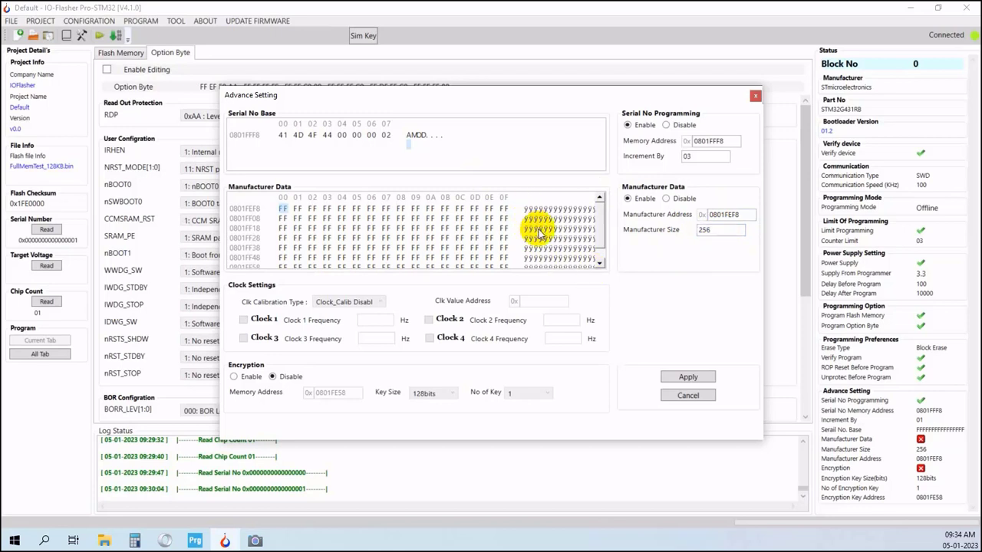
{"action": "type", "text": "BATCH"}
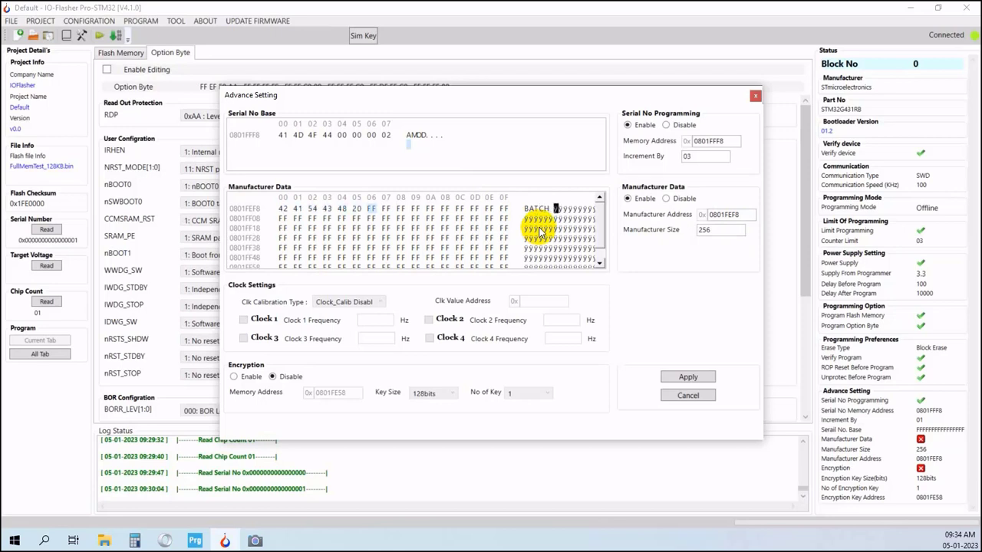
{"action": "type", "text": " -3234243243"}
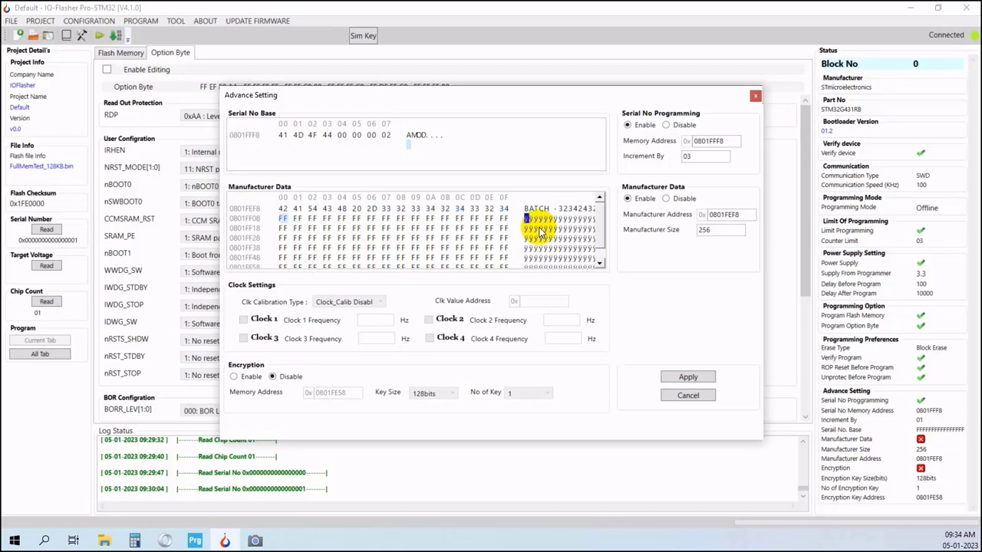
{"action": "type", "text": "Date : "}
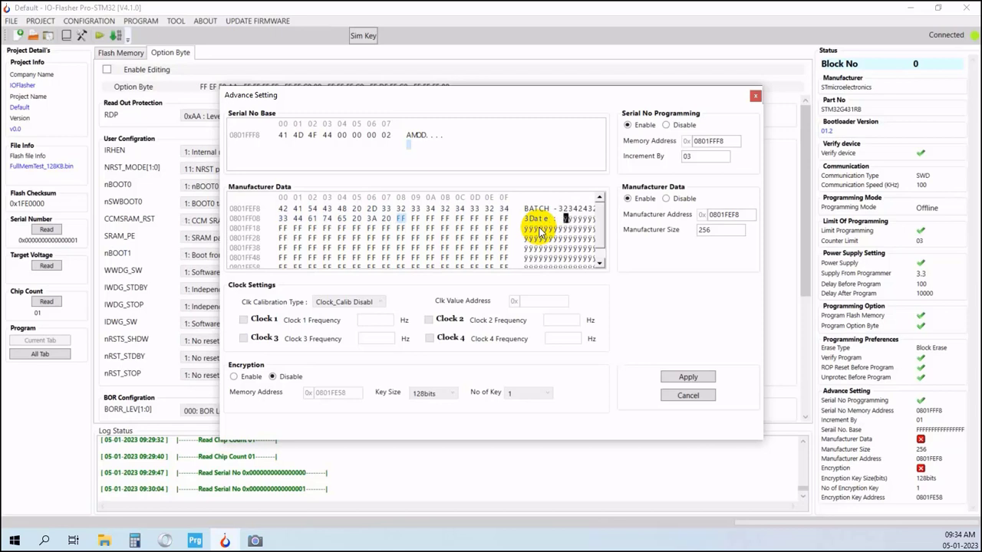
{"action": "type", "text": "05"}
{"action": "type", "text": "Jab"}
{"action": "type", "text": "c"}
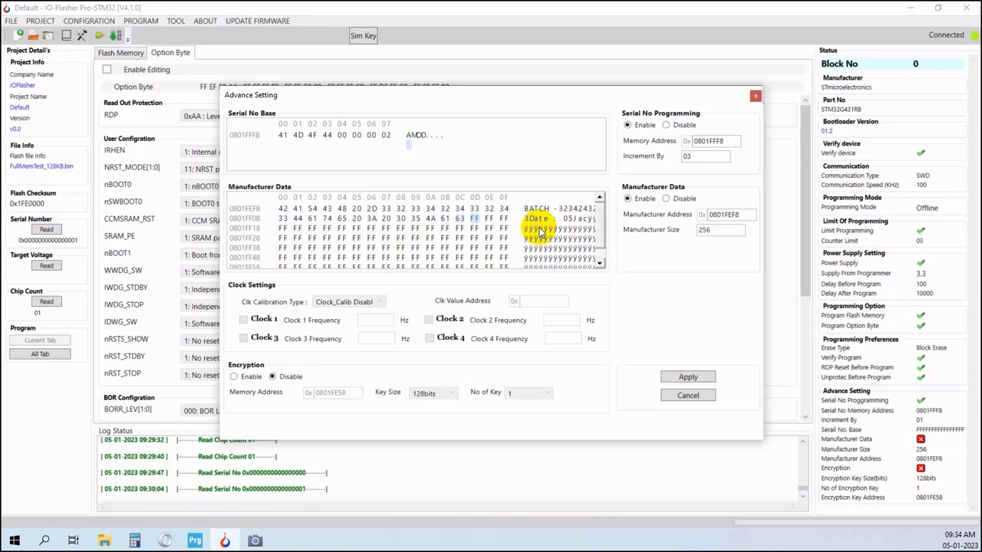
{"action": "type", "text": "n,"}
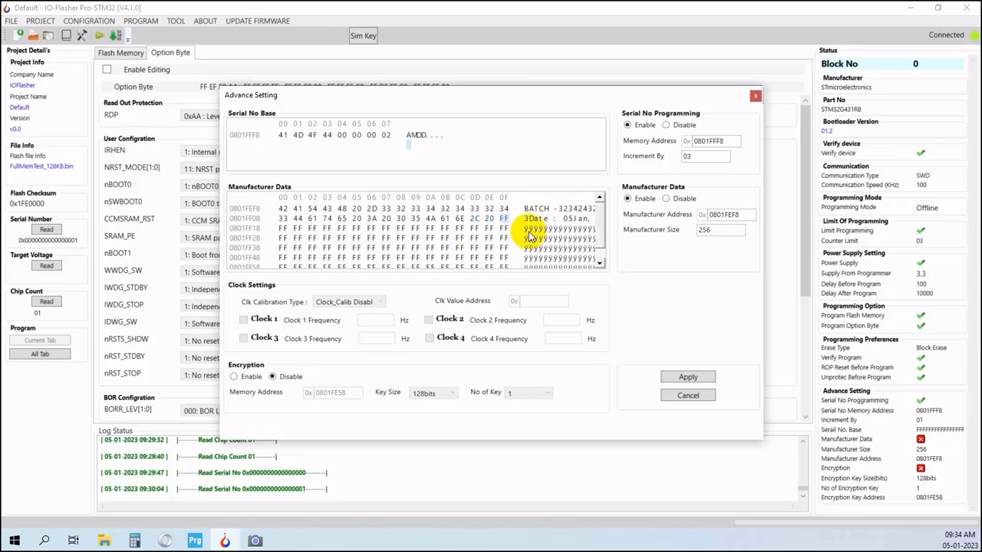
{"action": "left_click", "coordinate": [530, 230]}
{"action": "mouse_move", "coordinate": [603, 233]}
{"action": "left_mouse_down"}
{"action": "mouse_move", "coordinate": [606, 243]}
{"action": "mouse_move", "coordinate": [603, 216]}
{"action": "left_mouse_up"}
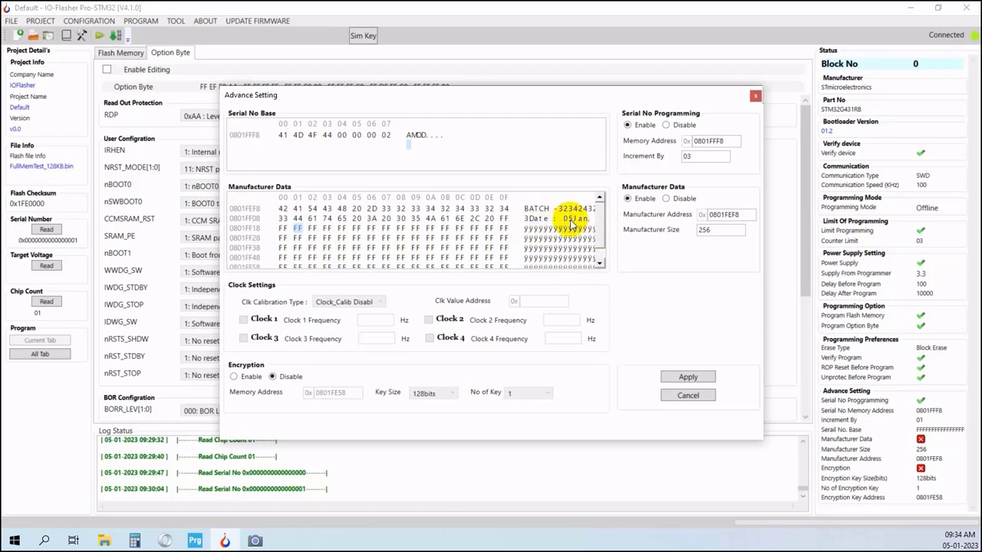
{"action": "left_click", "coordinate": [744, 215]}
{"action": "left_click_drag", "start_coordinate": [746, 215], "coordinate": [707, 215]}
{"action": "left_click", "coordinate": [749, 216]}
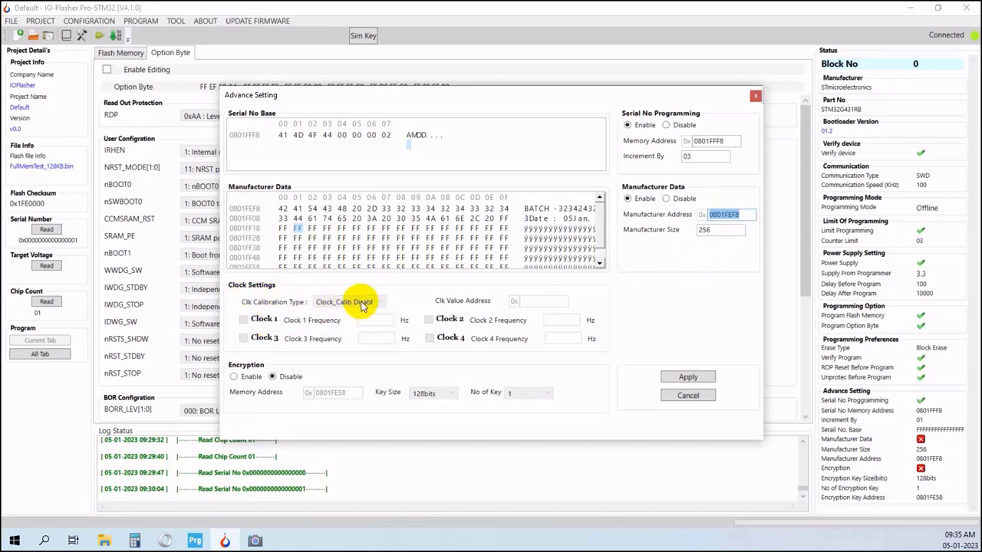
- Enable encryption with a key size of 128bits and set the number of keys to 5
{"action": "left_click", "coordinate": [234, 378]}
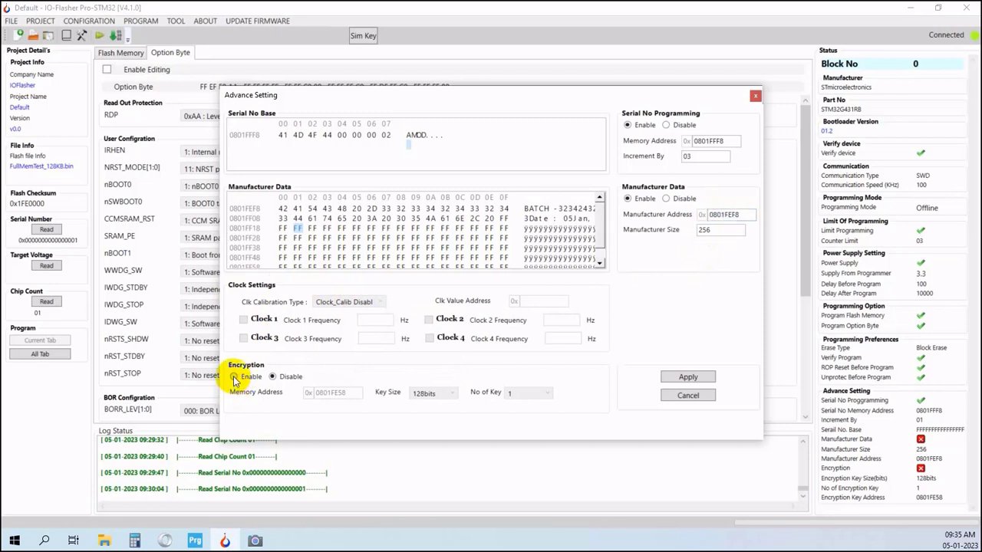
{"action": "left_click", "coordinate": [275, 378]}
{"action": "left_click", "coordinate": [234, 378]}
{"action": "left_click", "coordinate": [274, 377]}
{"action": "left_click", "coordinate": [235, 378]}
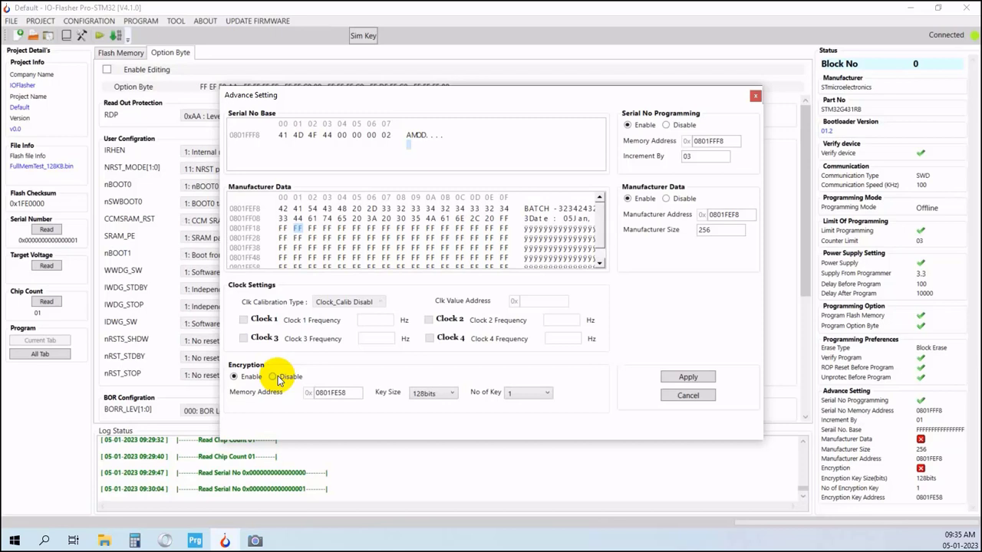
{"action": "left_click_drag", "start_coordinate": [348, 392], "coordinate": [312, 395]}
{"action": "left_click", "coordinate": [438, 393]}
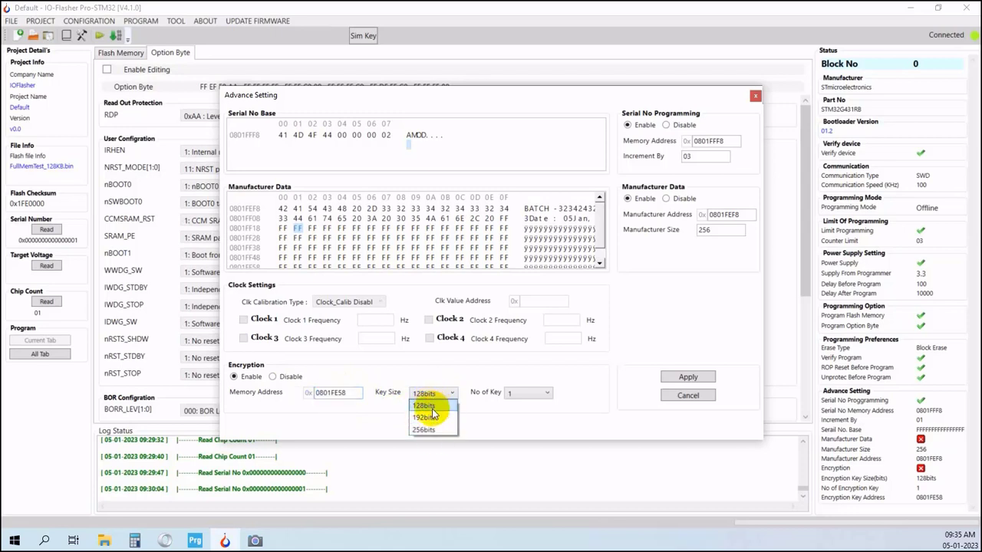
{"action": "left_click", "coordinate": [429, 406]}
{"action": "left_click", "coordinate": [529, 392]}
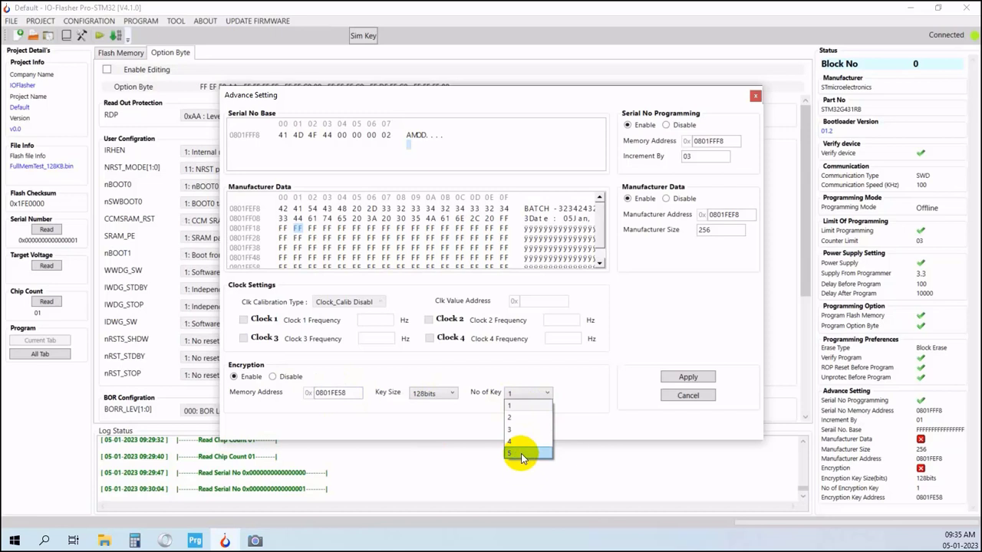
{"action": "left_click", "coordinate": [521, 453]}
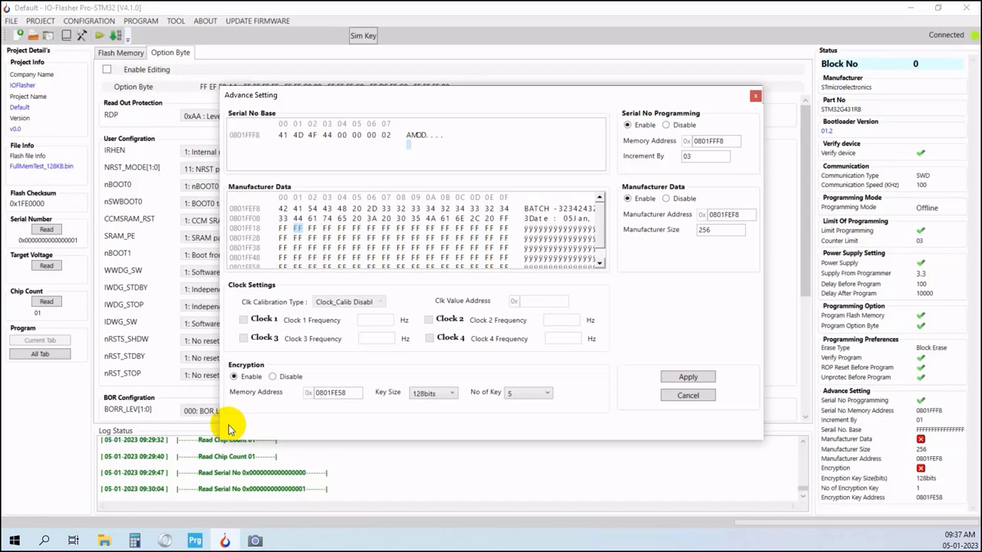
{"action": "left_click", "coordinate": [272, 376]}
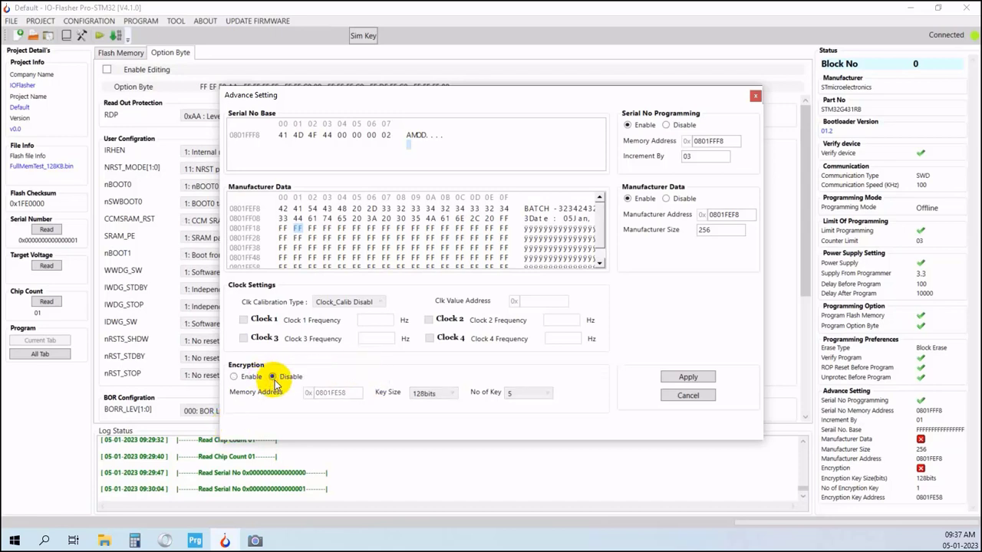
{"action": "left_click", "coordinate": [235, 376]}
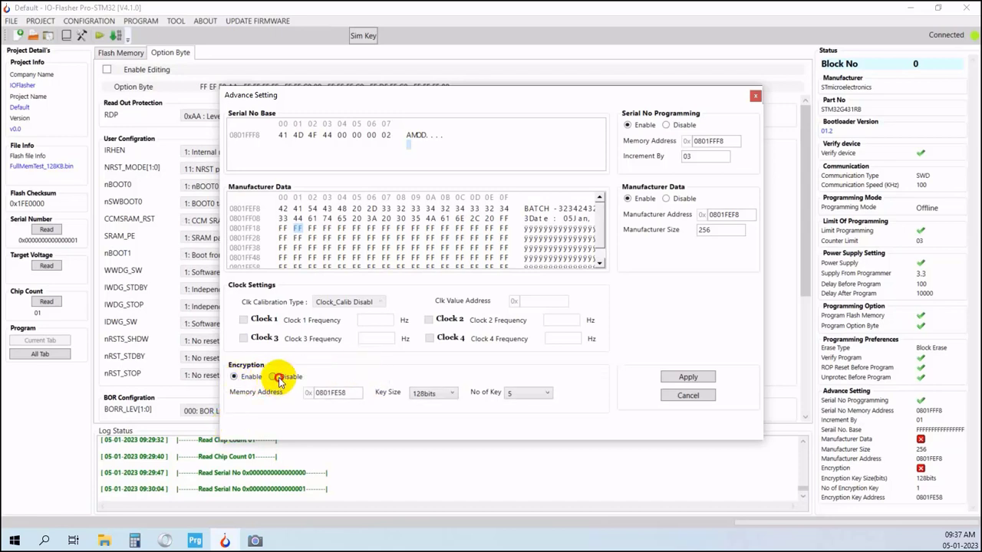
{"action": "left_click", "coordinate": [278, 376]}
{"action": "left_click", "coordinate": [234, 377]}
{"action": "left_click", "coordinate": [275, 377]}
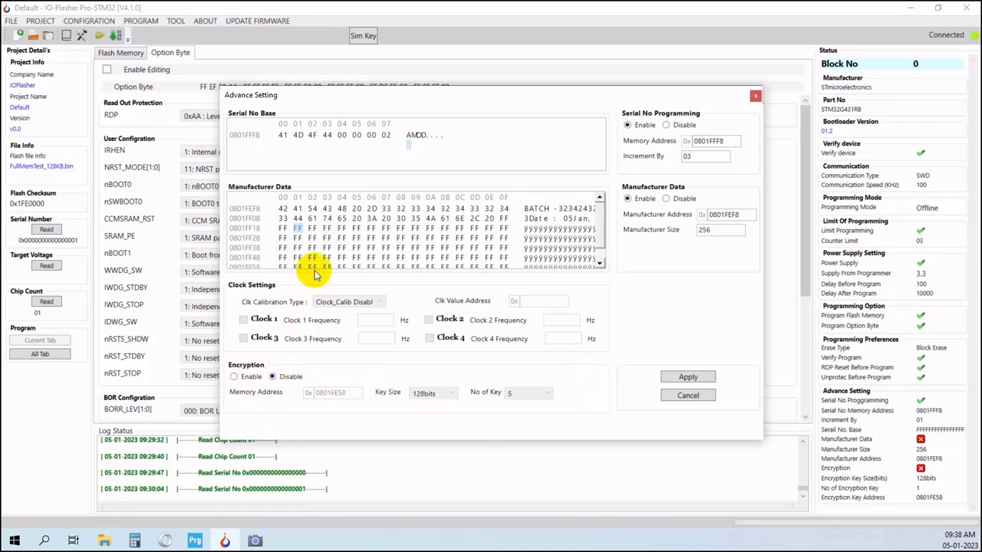
- Enable encryption with a key size of 256bits, and apply the advanced settings and the device configuration
{"action": "left_click", "coordinate": [250, 378]}
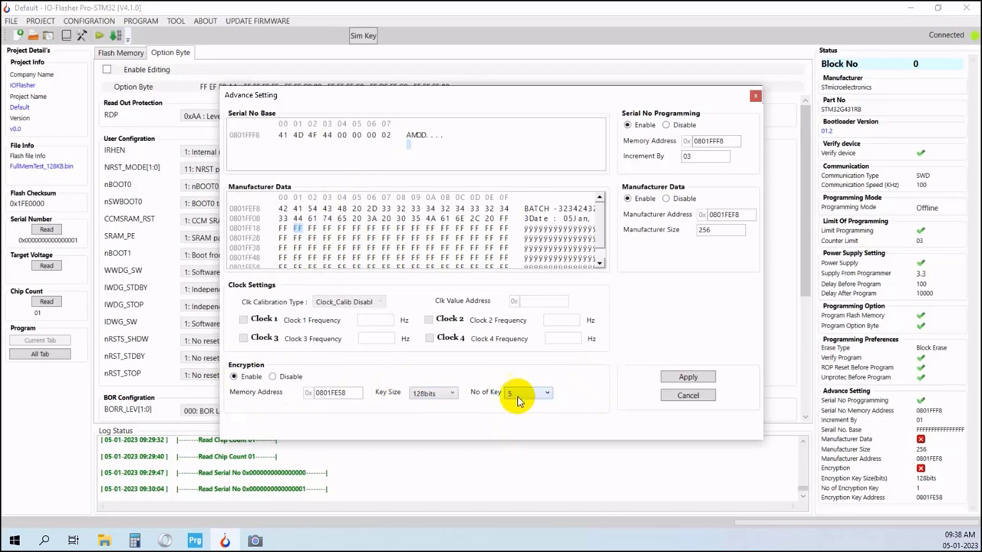
{"action": "left_click", "coordinate": [443, 396]}
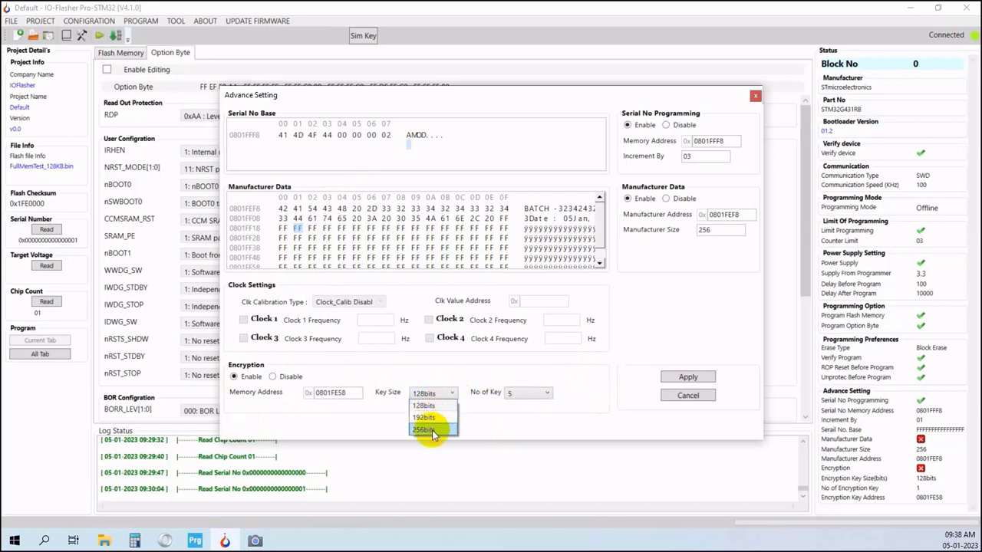
{"action": "left_click", "coordinate": [432, 429]}
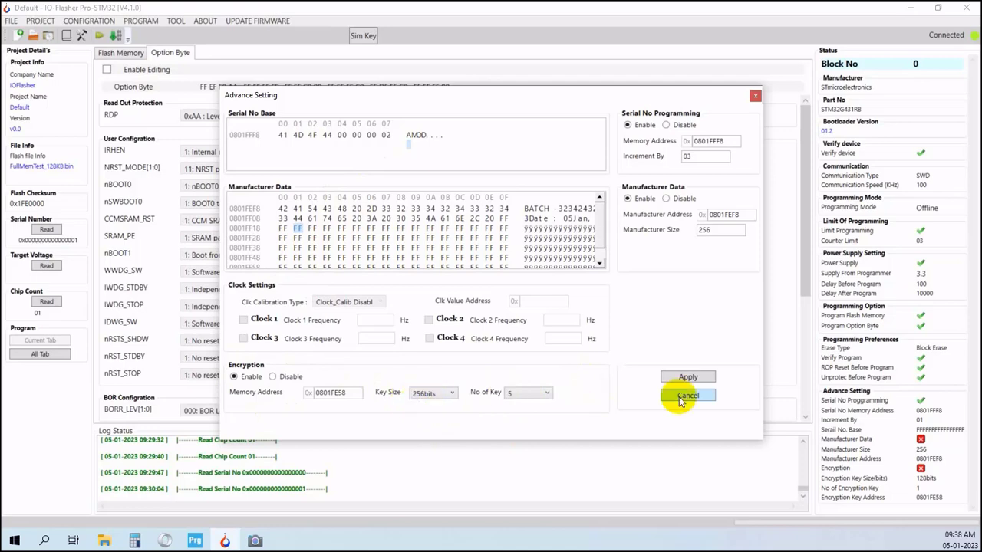
{"action": "left_click", "coordinate": [680, 377]}
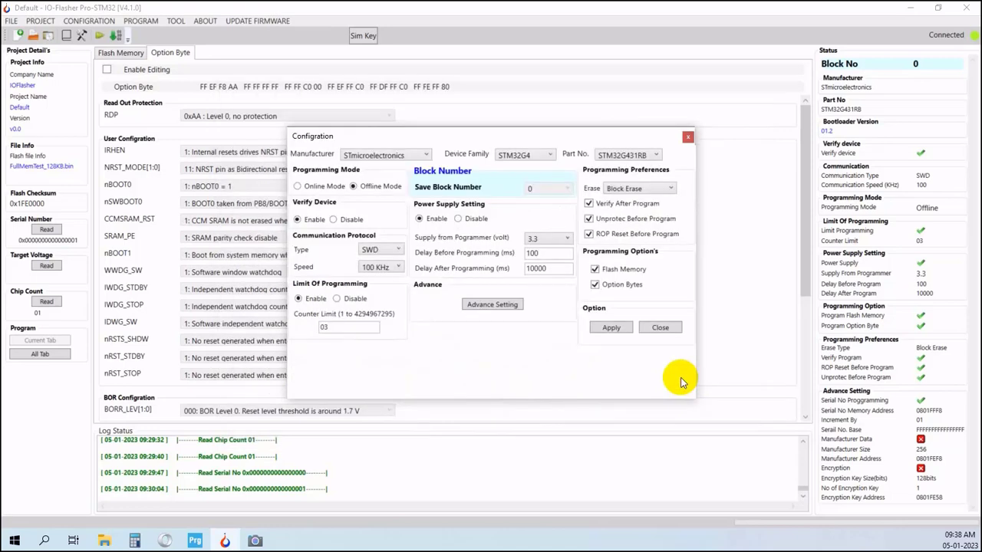
{"action": "left_click", "coordinate": [610, 330]}
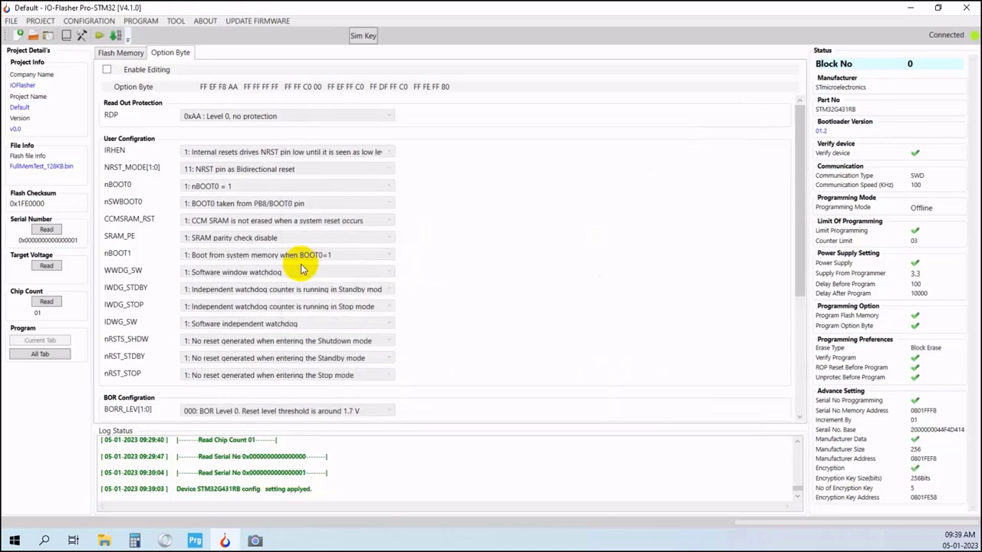
- Program the data of all tabs into the flasher and dismiss the completion message
{"action": "scroll", "coordinate": [295, 264], "scroll_direction": "down", "scroll_amount": 5}
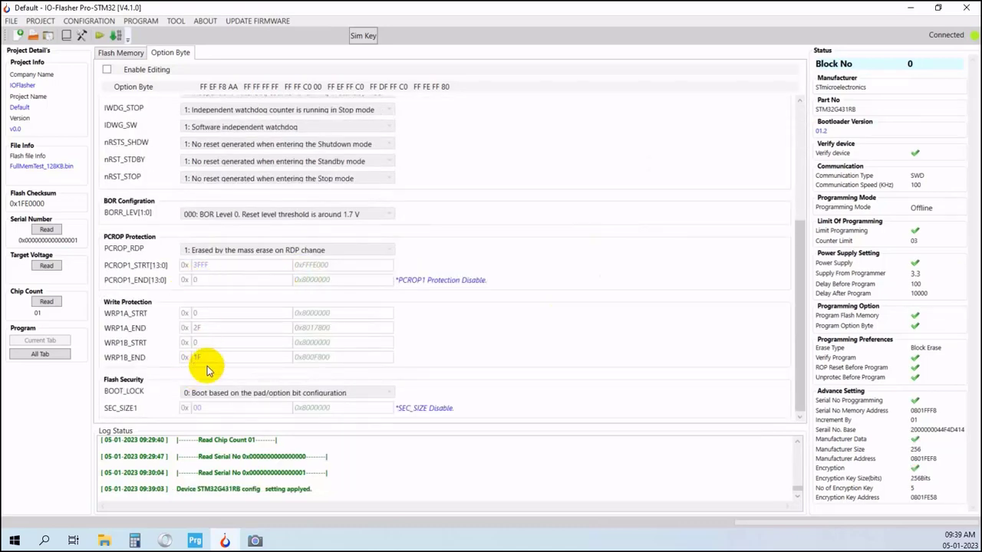
{"action": "left_click", "coordinate": [41, 354]}
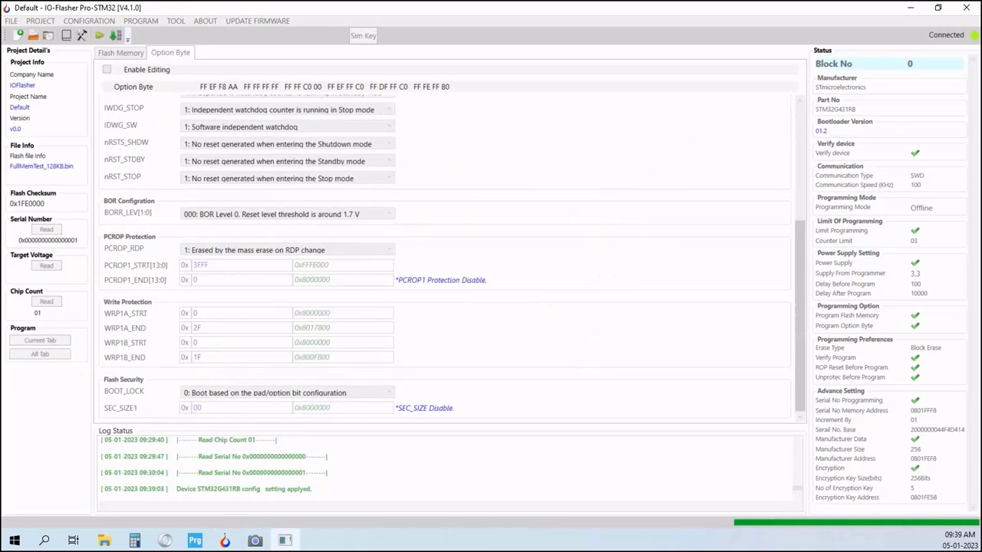
{"action": "left_click", "coordinate": [514, 296]}
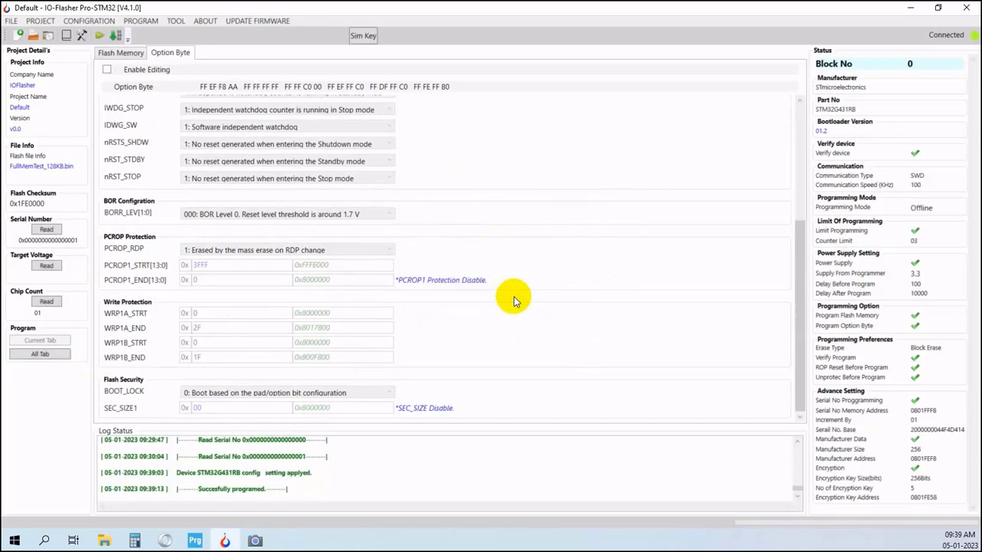
- Check the flasher in the Camera view, and place the IO-Flasher Pro-STM32 window beside it
{"action": "left_click", "coordinate": [910, 8]}
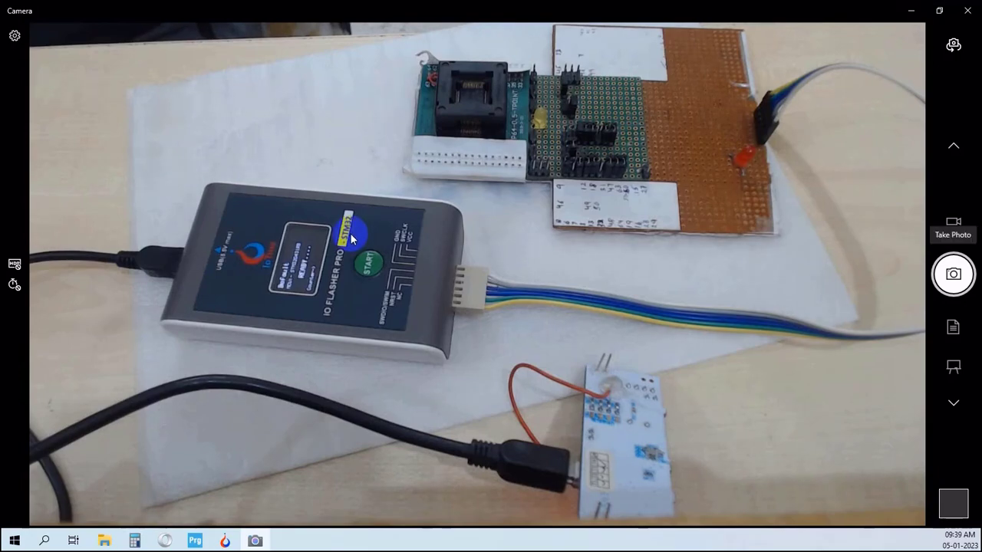
{"action": "key", "text": "alt+Tab"}
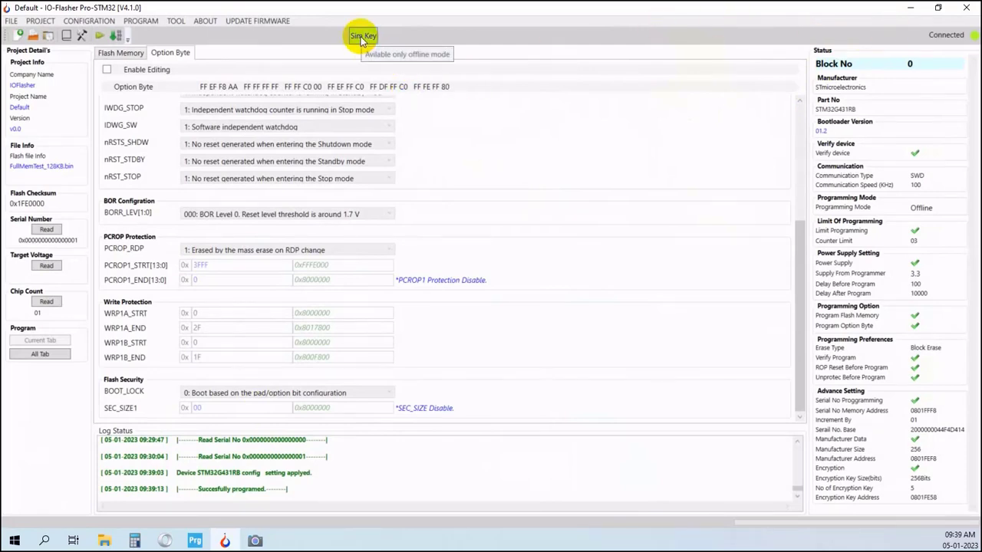
{"action": "left_click_drag", "start_coordinate": [436, 10], "coordinate": [738, 0]}
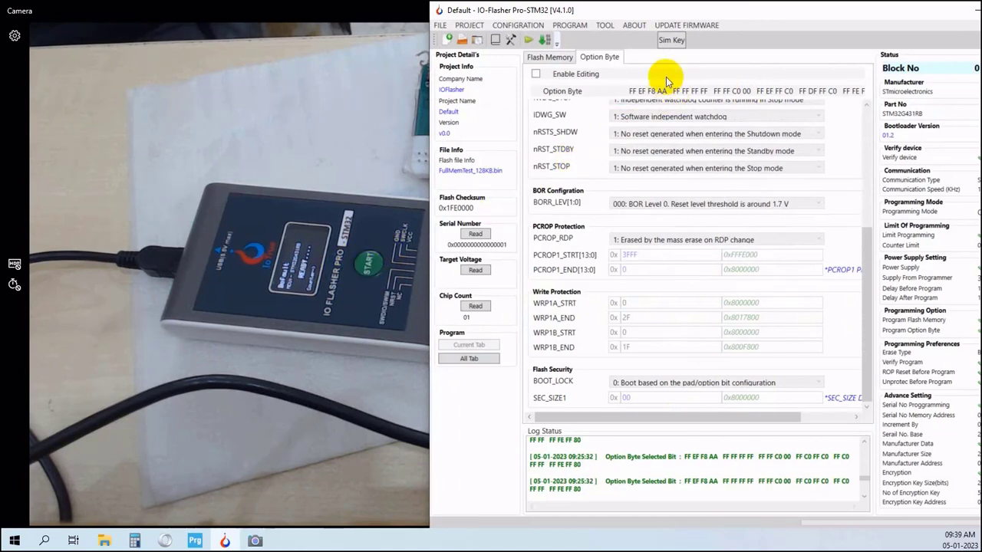
- Run offline programming of the target twice with the simulated start key
{"action": "left_click", "coordinate": [675, 46]}
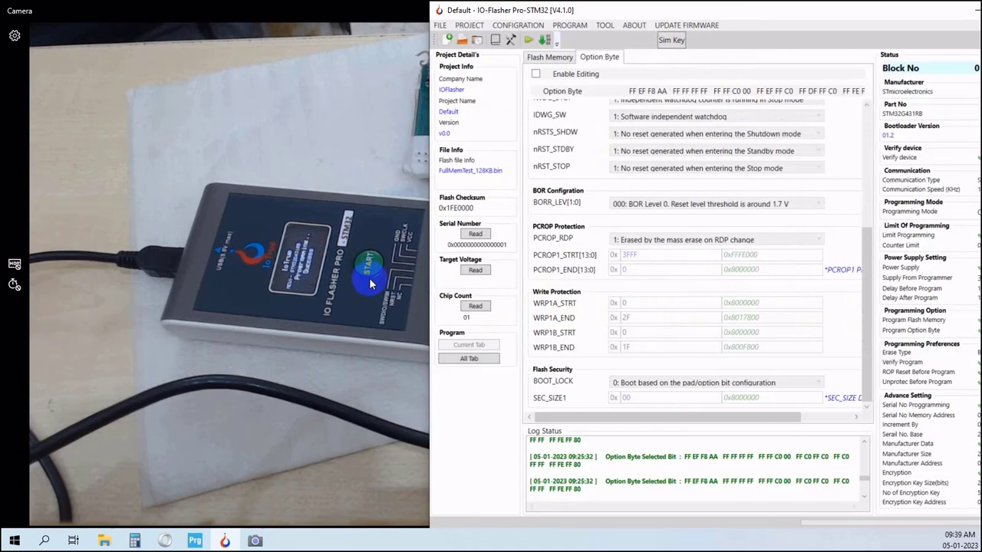
{"action": "left_click", "coordinate": [660, 130]}
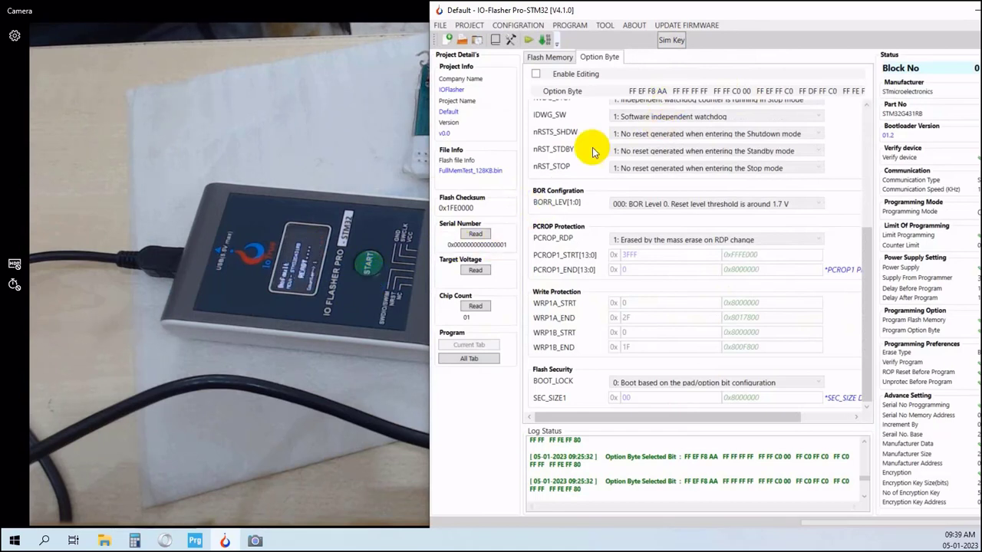
{"action": "left_click", "coordinate": [671, 42]}
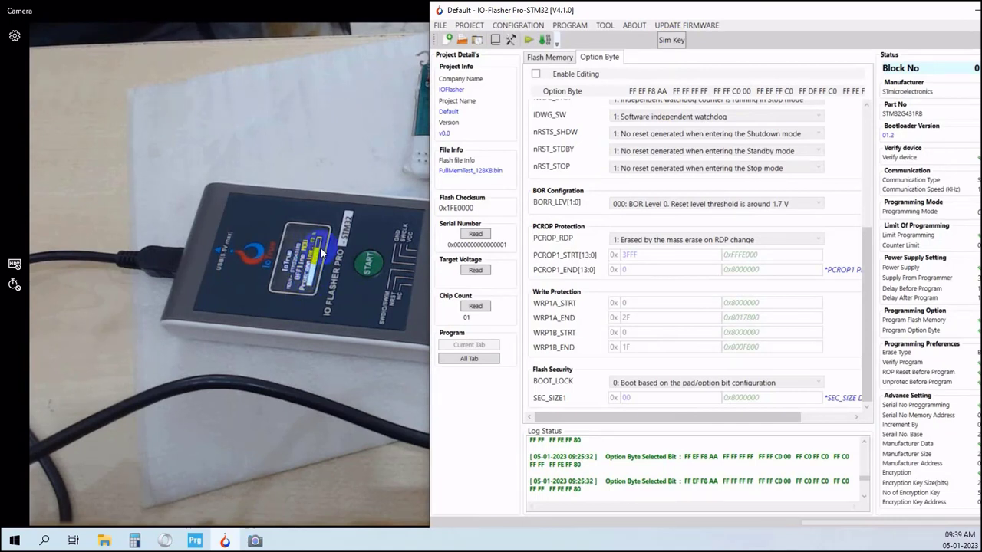
{"action": "left_click", "coordinate": [502, 261]}
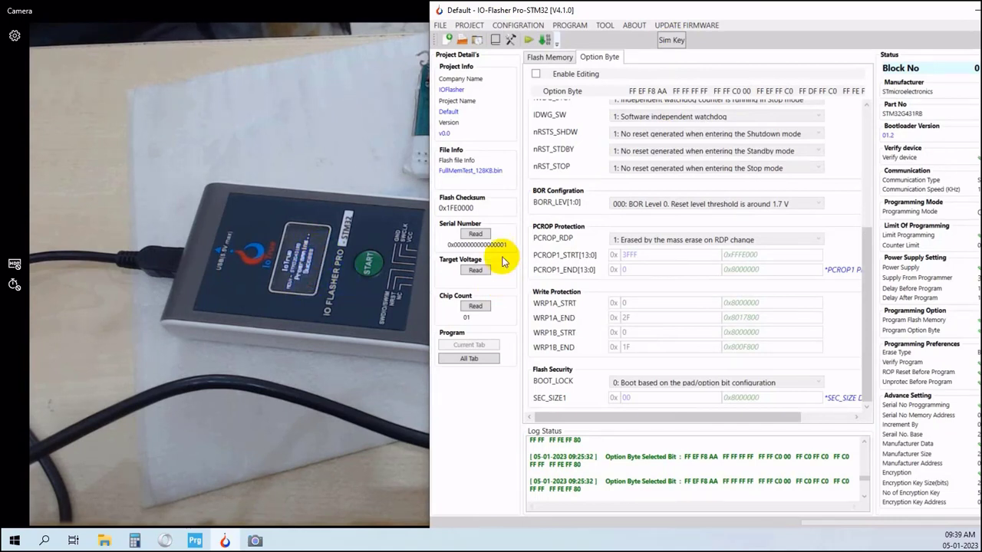
- Read the target voltage and the chip count from the flasher
{"action": "left_click", "coordinate": [471, 270]}
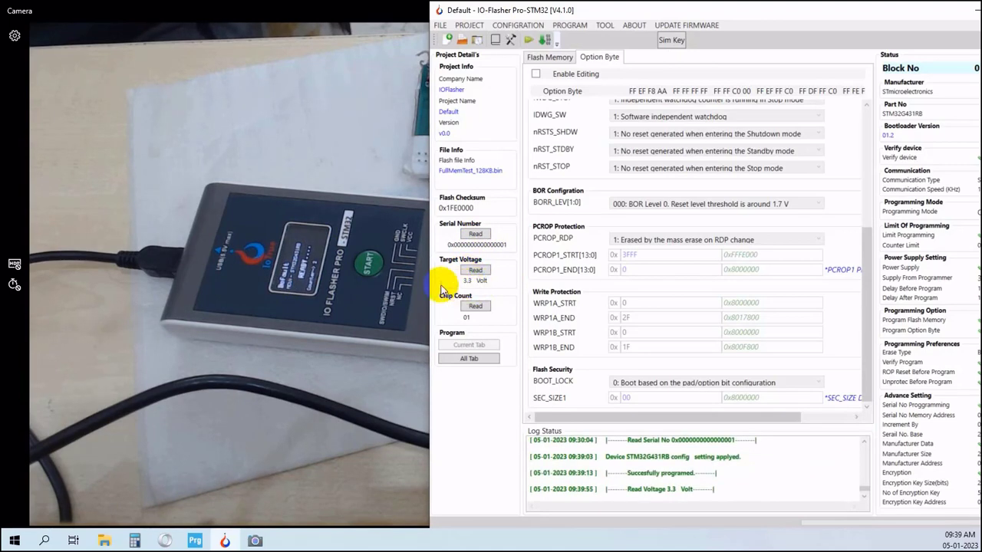
{"action": "mouse_move", "coordinate": [430, 282]}
{"action": "left_mouse_down"}
{"action": "mouse_move", "coordinate": [340, 272]}
{"action": "mouse_move", "coordinate": [416, 256]}
{"action": "mouse_move", "coordinate": [437, 266]}
{"action": "left_mouse_up"}
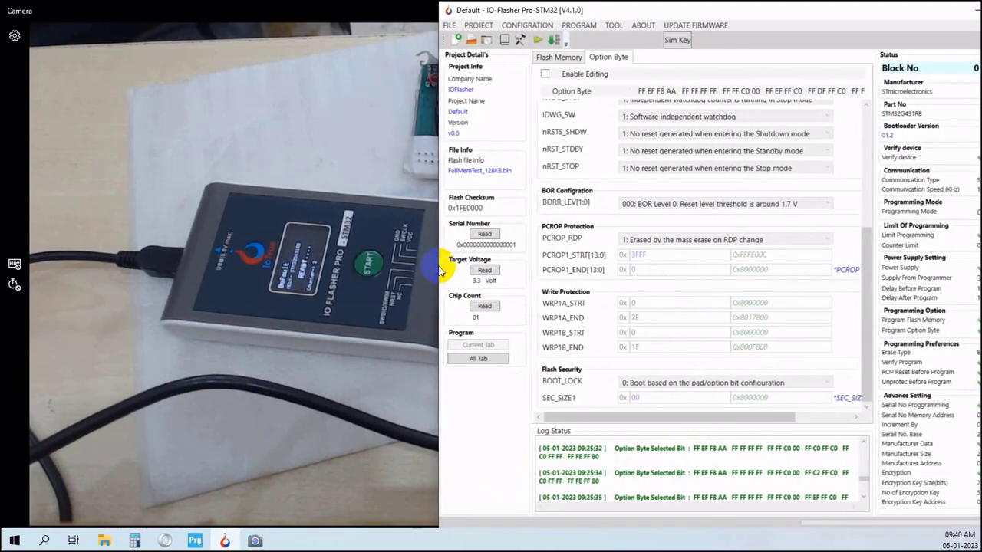
{"action": "left_click", "coordinate": [486, 307]}
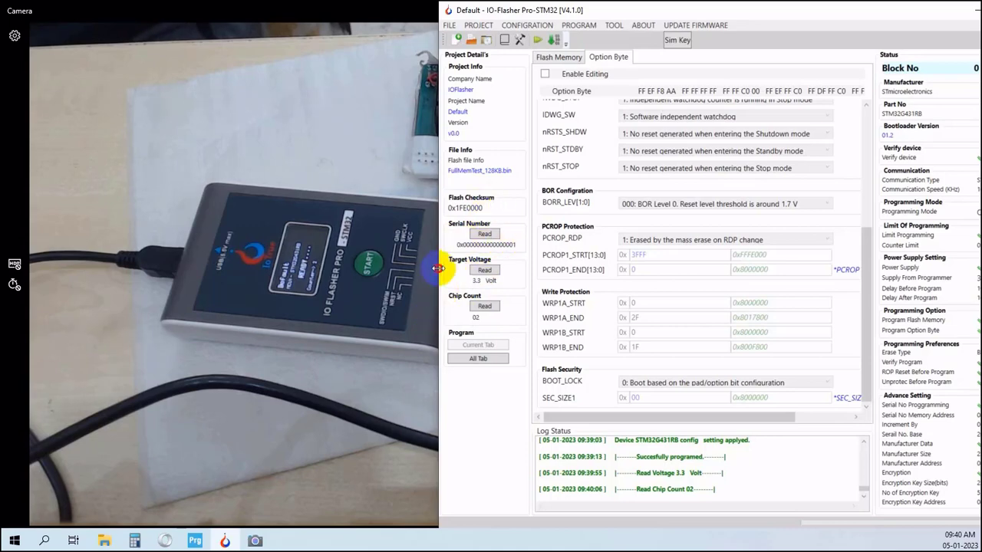
- Widen the flasher window across the screen, detach it from the screen edge and minimise it
{"action": "left_click_drag", "start_coordinate": [438, 268], "coordinate": [0, 230]}
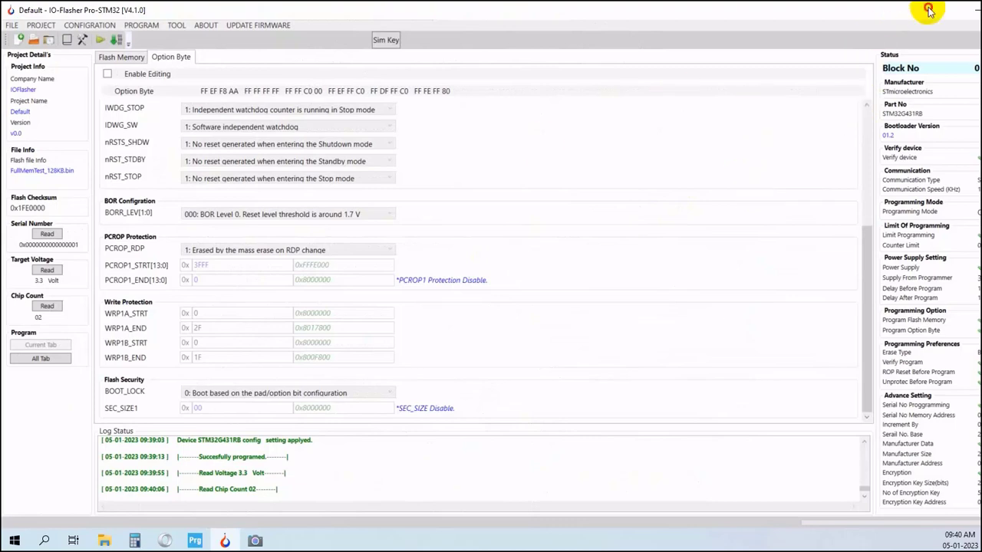
{"action": "left_click_drag", "start_coordinate": [779, 10], "coordinate": [743, 36]}
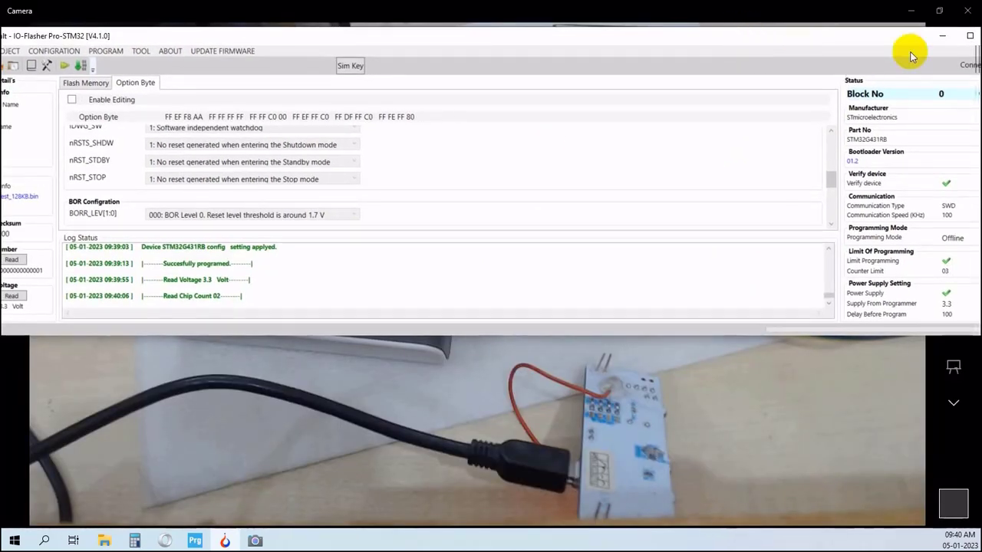
{"action": "left_click", "coordinate": [941, 36]}
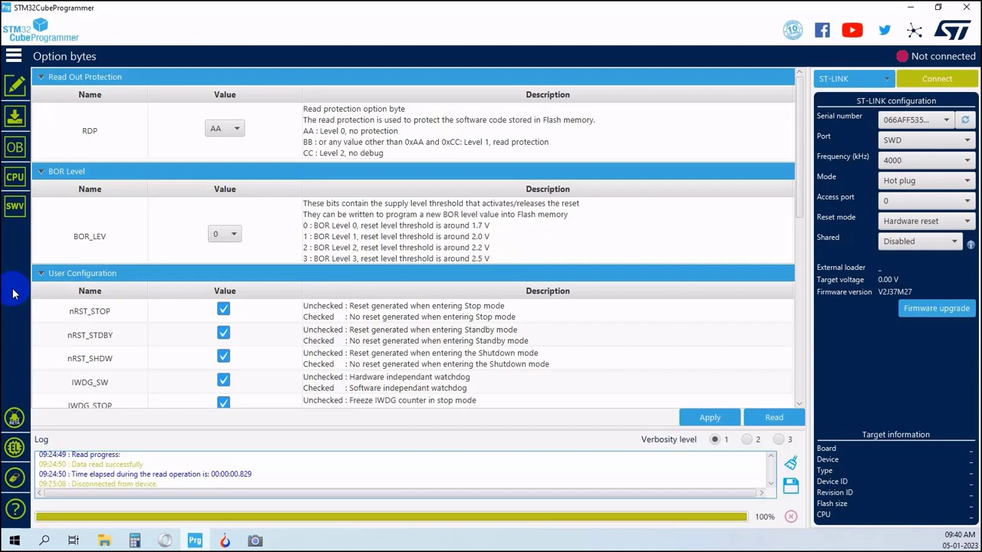
- In STM32CubeProgrammer, connect to the target over ST-LINK and read its device memory
{"action": "left_click", "coordinate": [922, 82]}
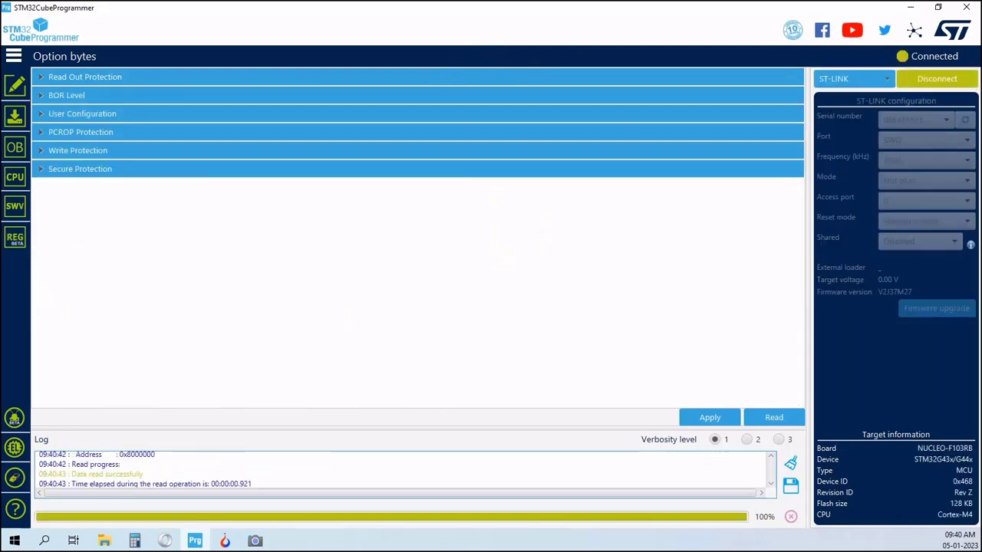
{"action": "left_click", "coordinate": [15, 84]}
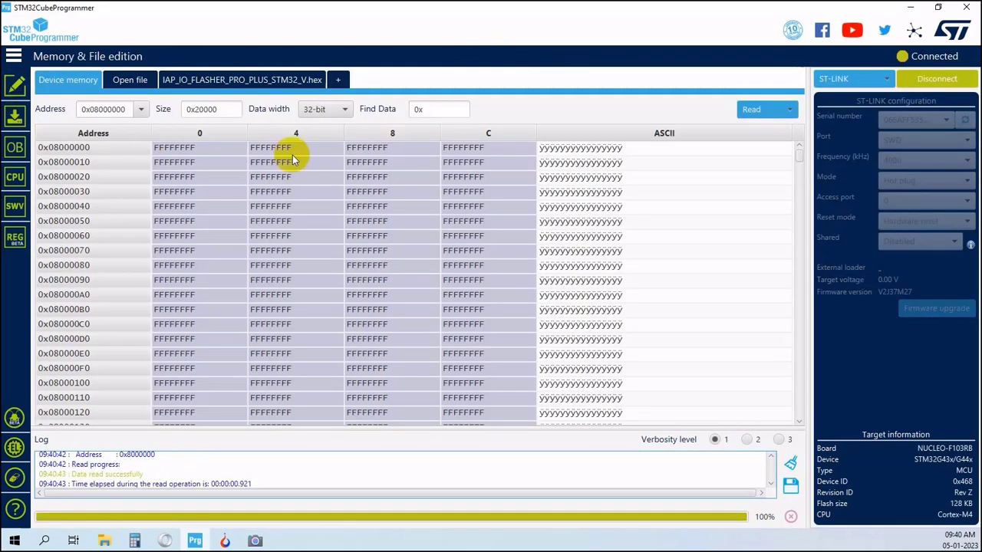
{"action": "left_click", "coordinate": [755, 112]}
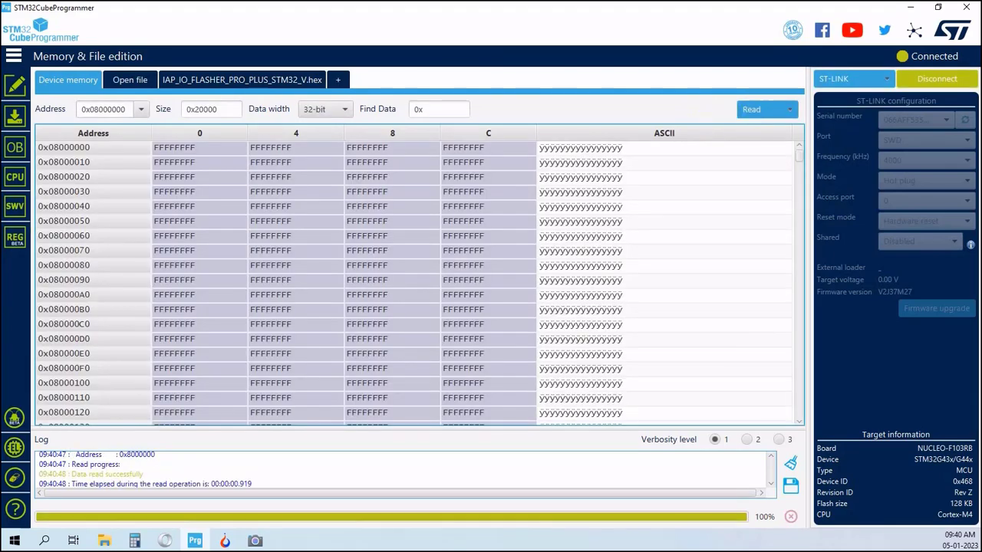
- Switch to the IO-Flasher Pro-STM32, maximise it, and load FullMemTest_128KB.bin into the flash memory
{"action": "key", "text": "alt+Tab"}
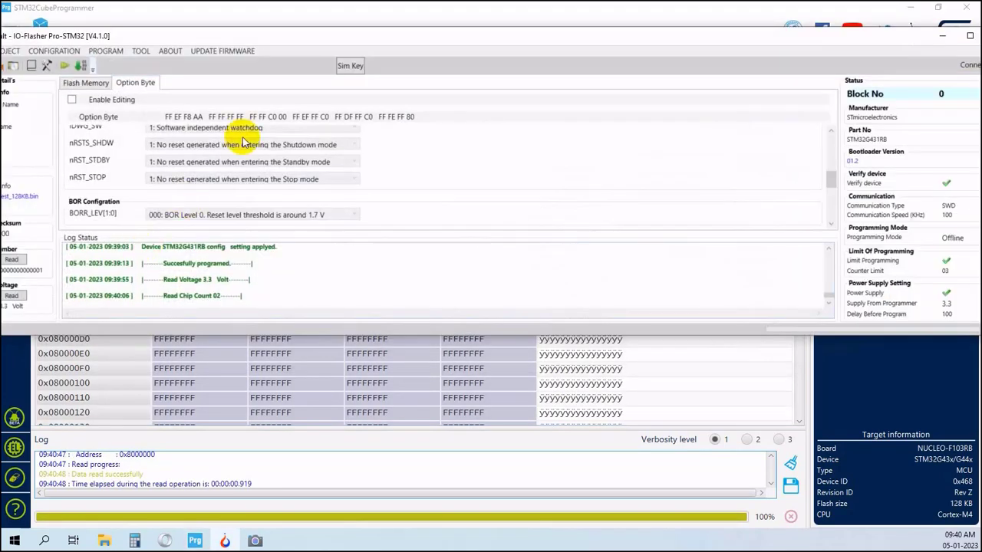
{"action": "left_click", "coordinate": [87, 82]}
{"action": "left_click", "coordinate": [971, 37]}
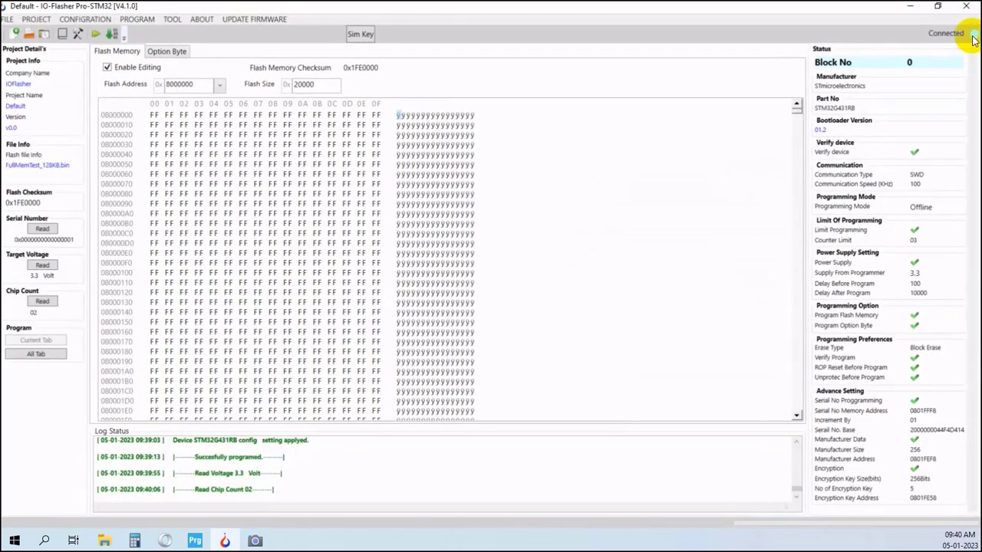
{"action": "left_click", "coordinate": [10, 22]}
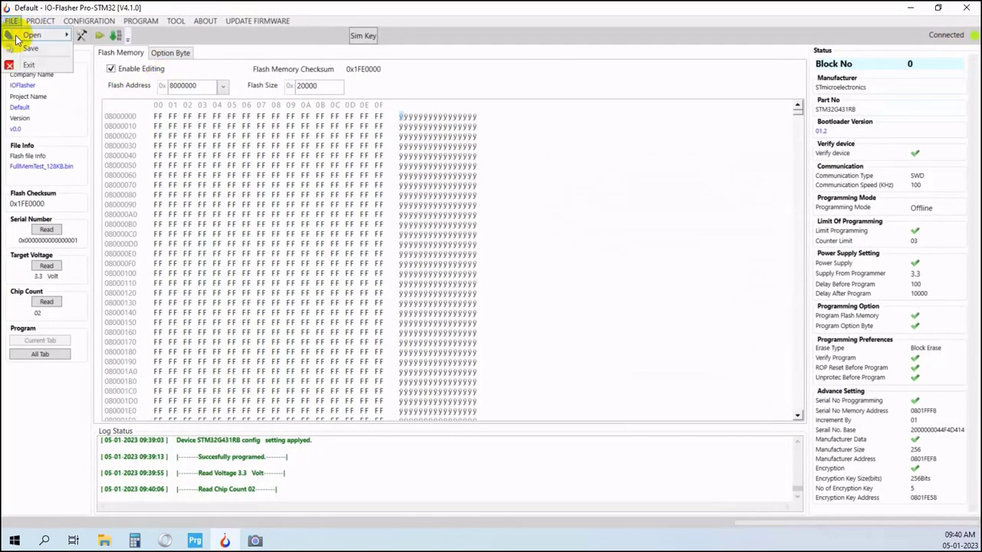
{"action": "mouse_move", "coordinate": [12, 35]}
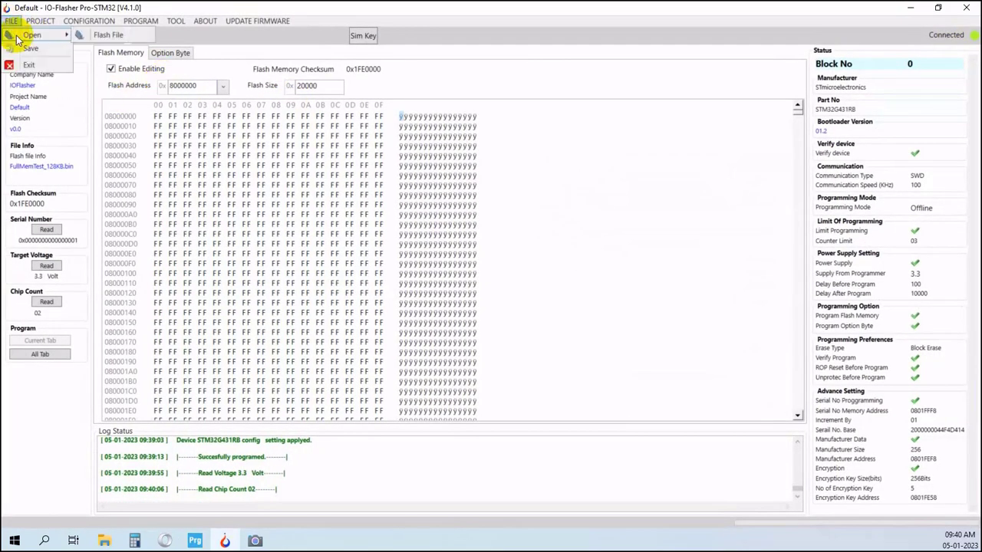
{"action": "left_click", "coordinate": [101, 38]}
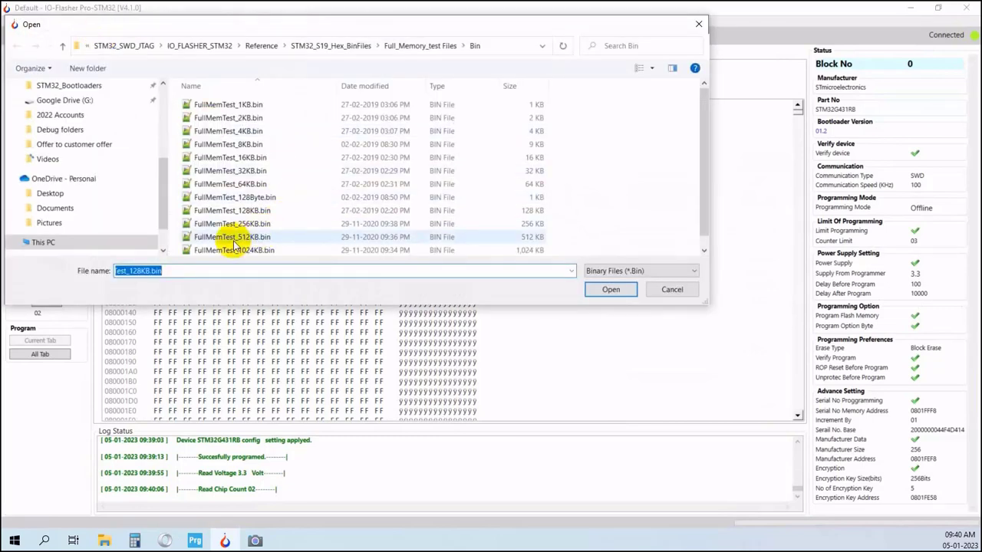
{"action": "left_click", "coordinate": [239, 212]}
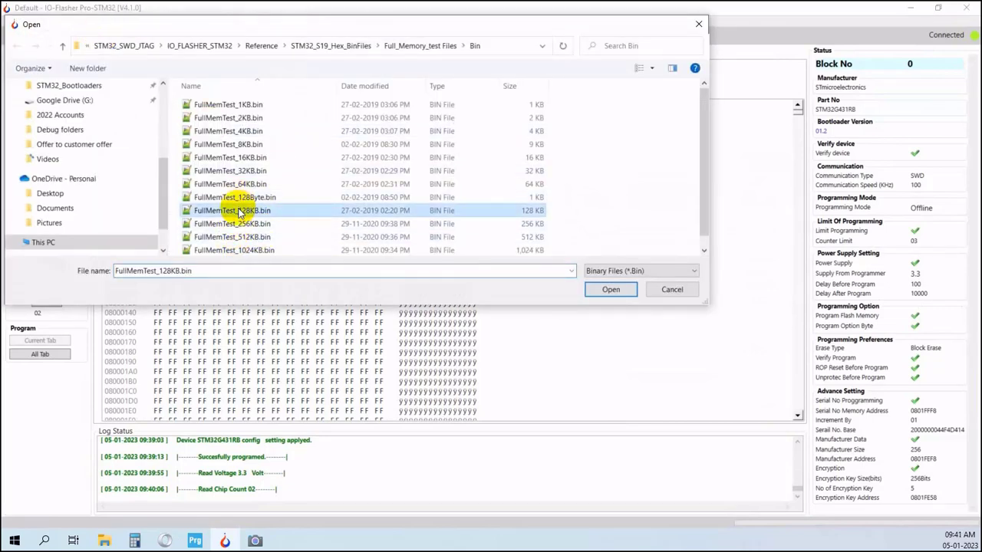
{"action": "left_click", "coordinate": [613, 289]}
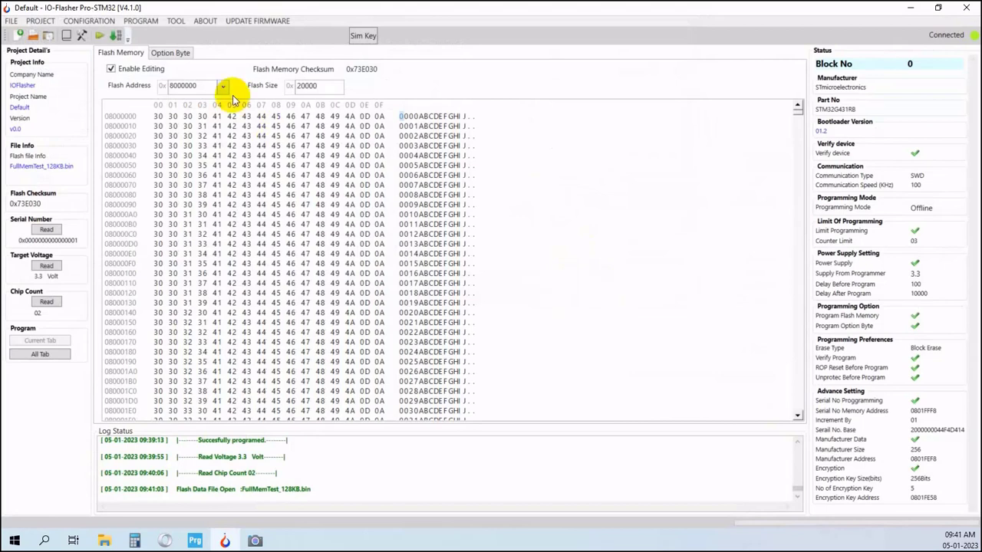
- Show the option bytes, program the target with both flash memory and option bytes, and minimise the flasher
{"action": "left_click", "coordinate": [174, 54]}
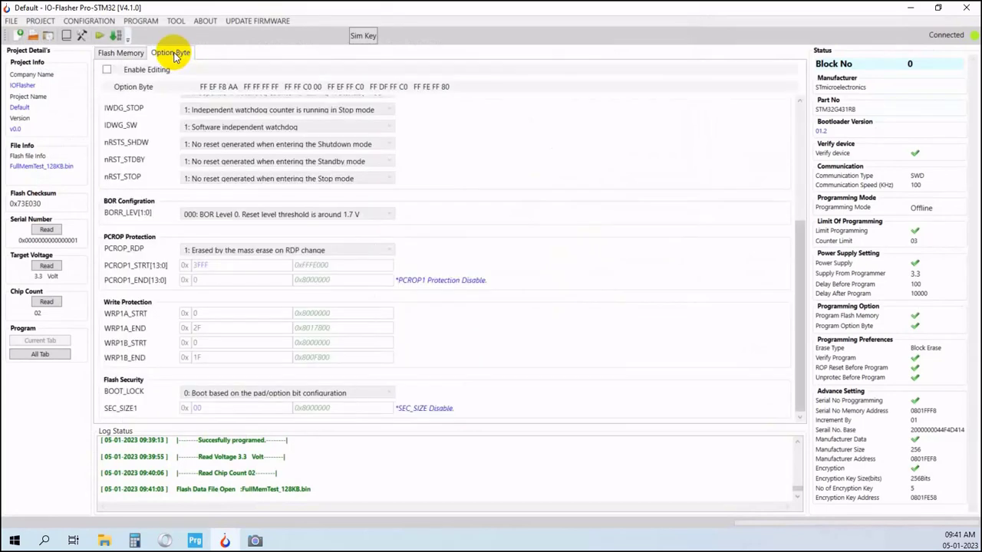
{"action": "left_click", "coordinate": [42, 357]}
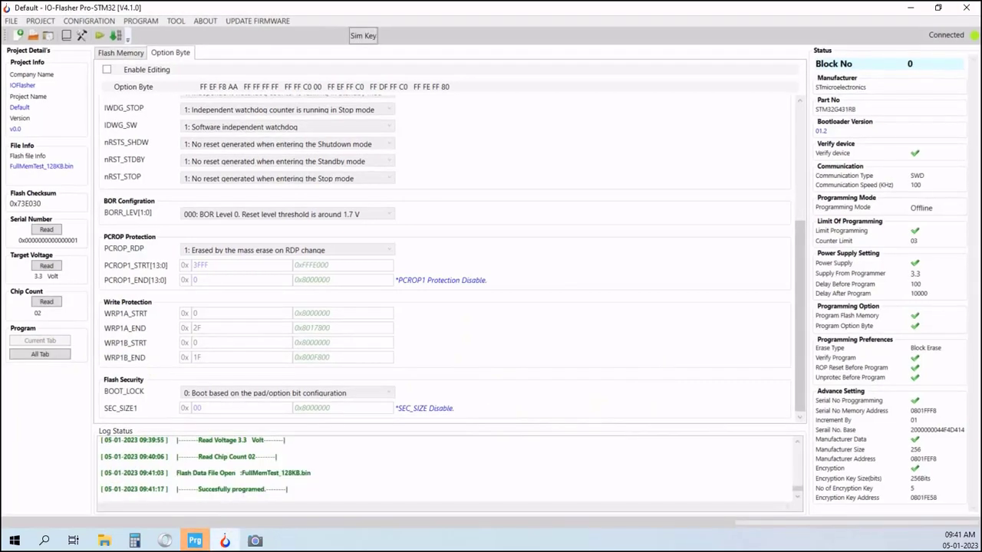
{"action": "left_click", "coordinate": [911, 10]}
- Dismiss the message in STM32CubeProgrammer and minimise its window and the camera window
{"action": "left_click", "coordinate": [589, 299]}
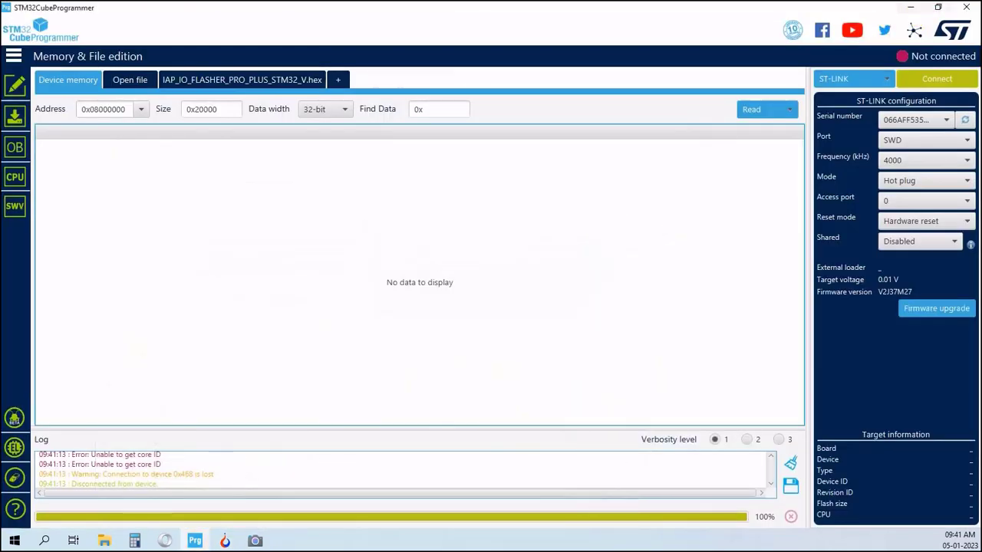
{"action": "left_click", "coordinate": [910, 8]}
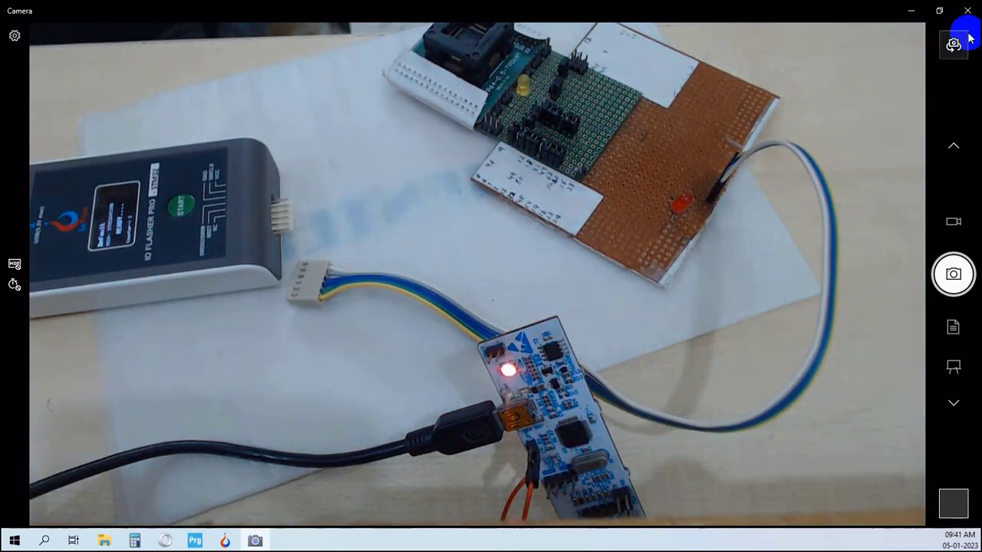
{"action": "left_click", "coordinate": [910, 12]}
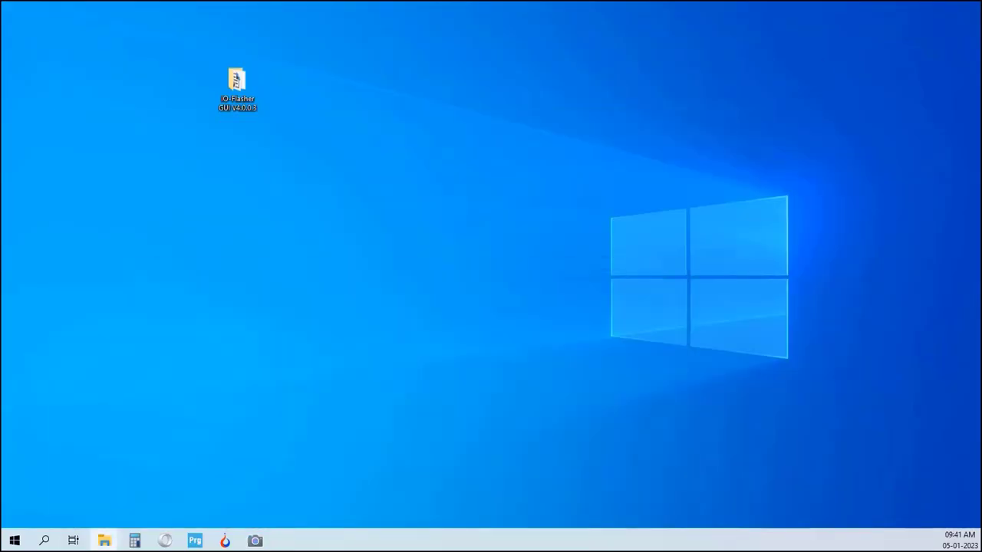
- Reconnect STM32CubeProgrammer to the target over ST-LINK and examine the encryption, manufacturer and serial number data at the end of flash memory
{"action": "left_click", "coordinate": [195, 541]}
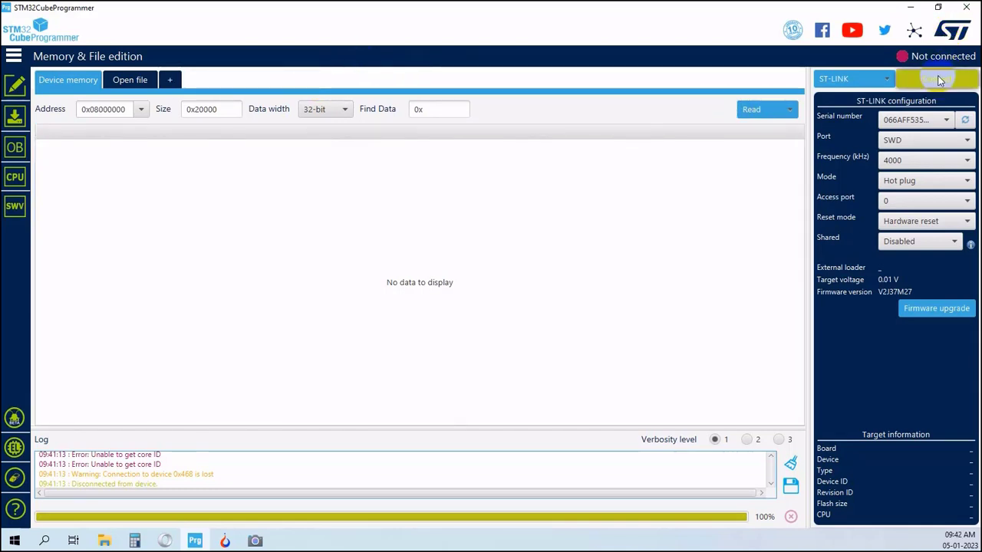
{"action": "left_click", "coordinate": [939, 80]}
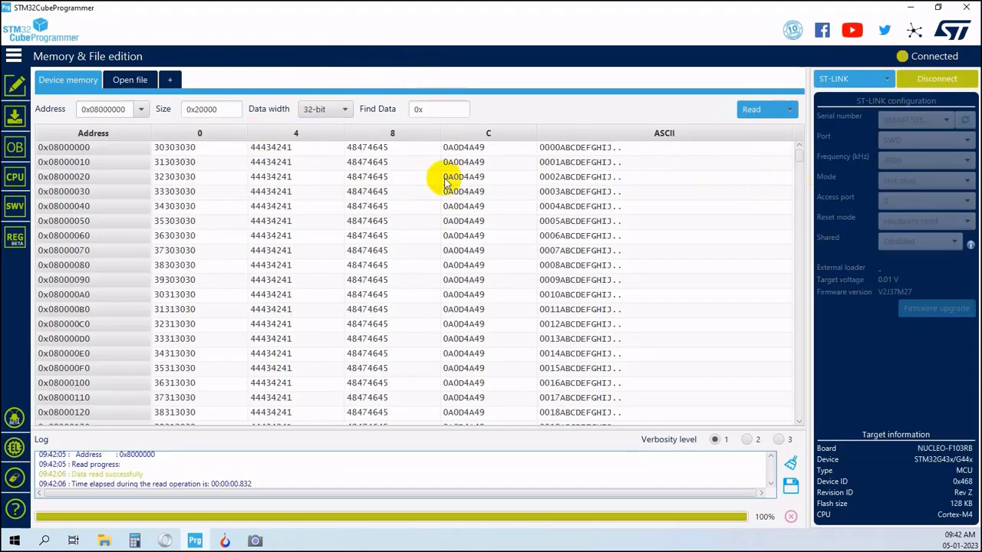
{"action": "left_click_drag", "start_coordinate": [799, 156], "coordinate": [795, 429]}
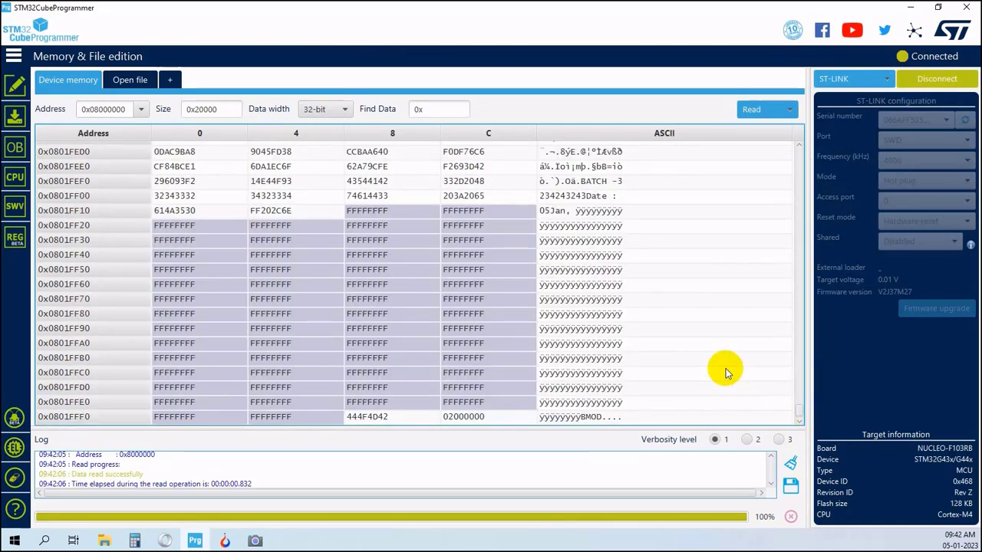
{"action": "scroll", "coordinate": [629, 364], "scroll_direction": "up", "scroll_amount": 1}
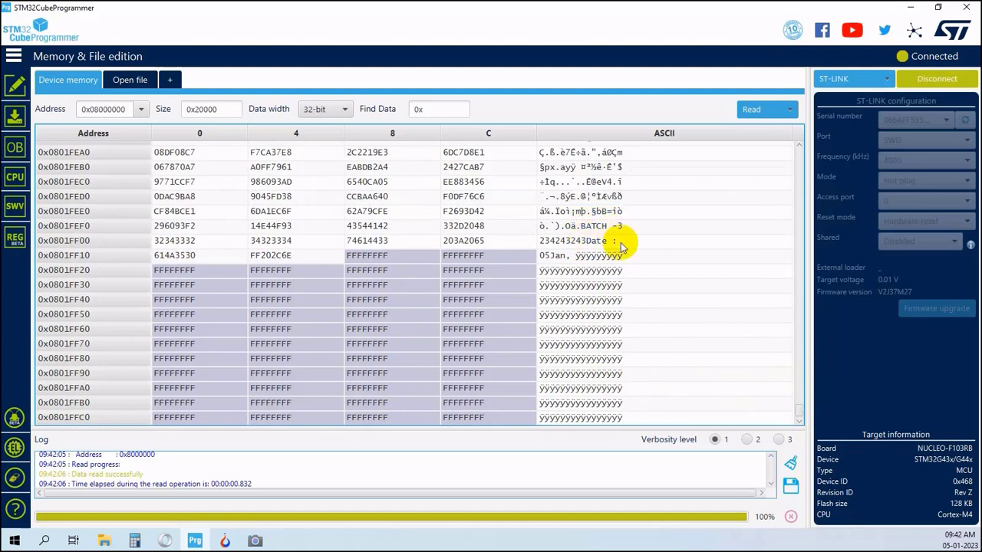
{"action": "scroll", "coordinate": [550, 307], "scroll_direction": "down", "scroll_amount": 1}
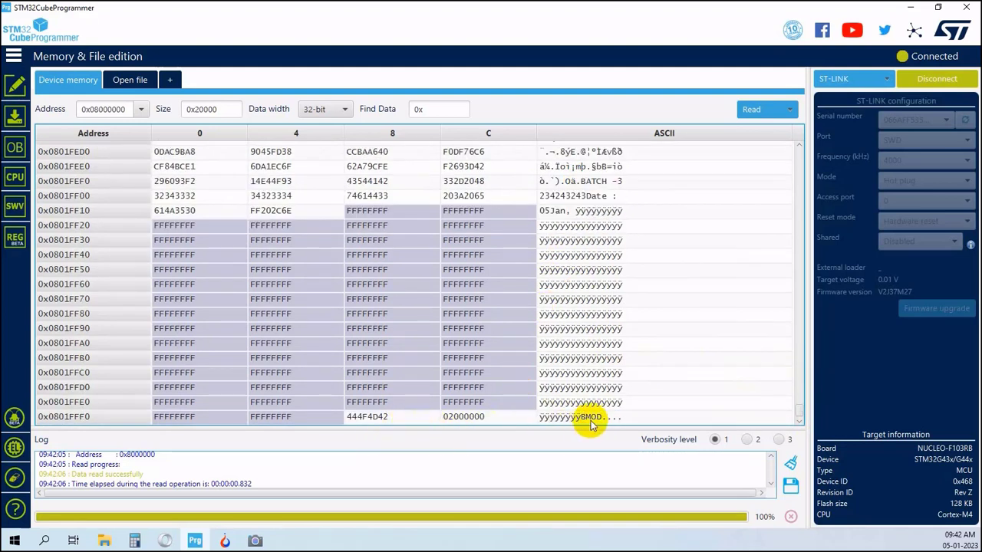
{"action": "scroll", "coordinate": [434, 366], "scroll_direction": "up", "scroll_amount": 2}
{"action": "scroll", "coordinate": [434, 366], "scroll_direction": "up", "scroll_amount": 1}
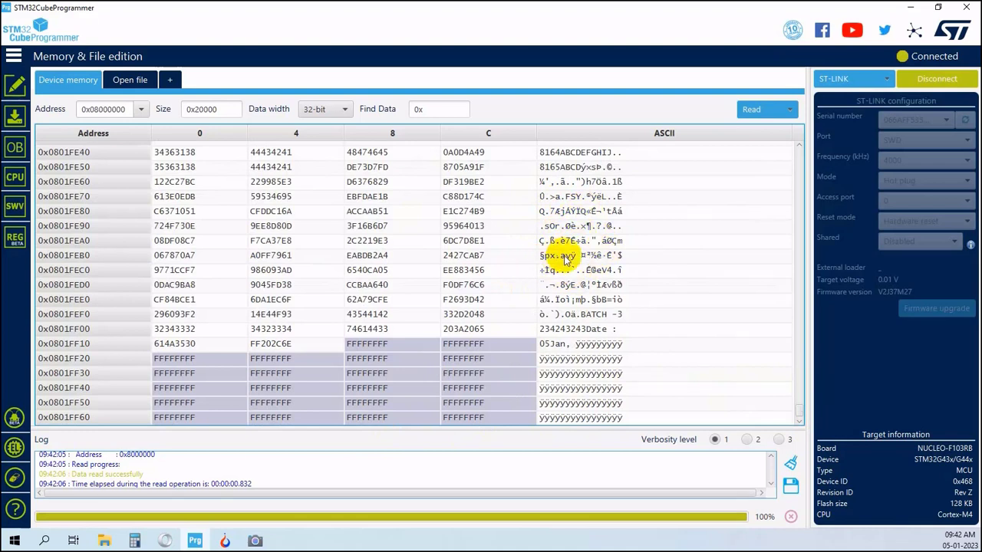
- Examine the User Configuration settings in the target's option bytes and collapse that section
{"action": "left_click", "coordinate": [15, 147]}
{"action": "left_click", "coordinate": [43, 115]}
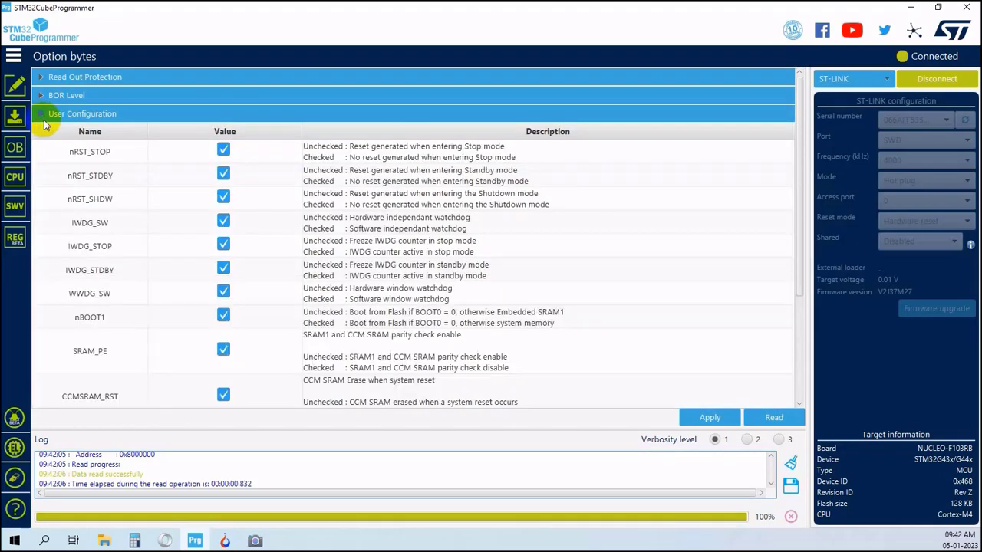
{"action": "left_click", "coordinate": [43, 115]}
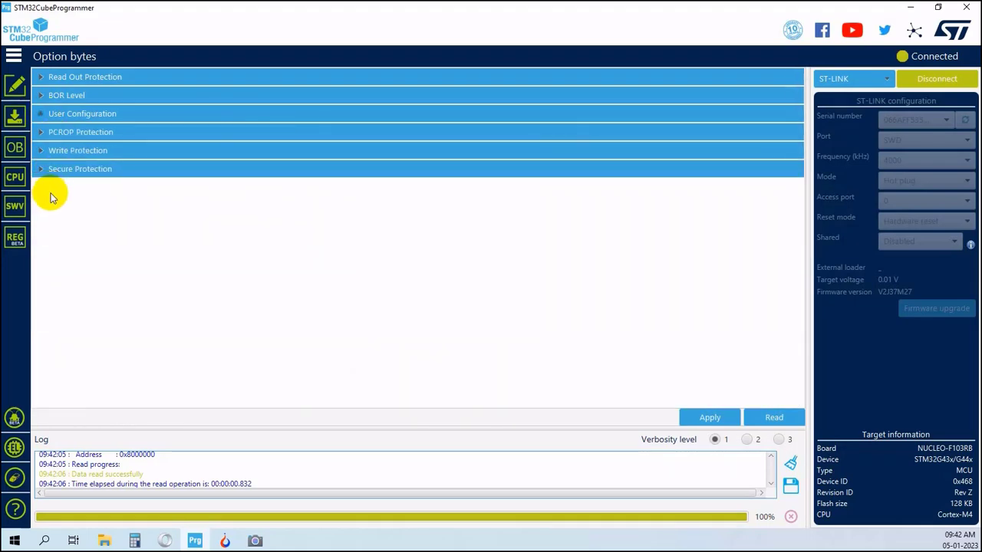
- Examine the WRP1A and WRP1B start and end values under Write Protection, and disconnect from the target
{"action": "left_click", "coordinate": [41, 151]}
{"action": "scroll", "coordinate": [176, 235], "scroll_direction": "down", "scroll_amount": 1}
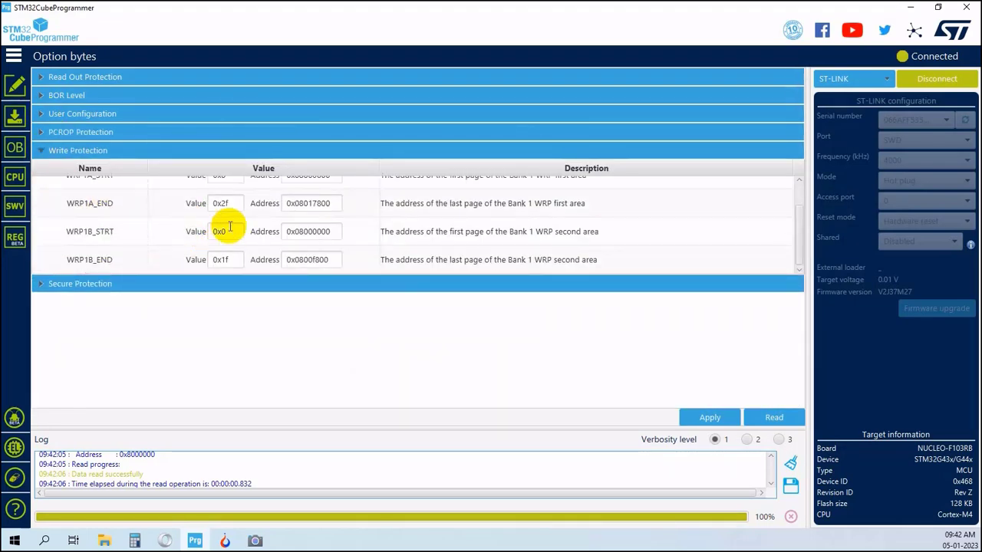
{"action": "scroll", "coordinate": [234, 252], "scroll_direction": "up", "scroll_amount": 1}
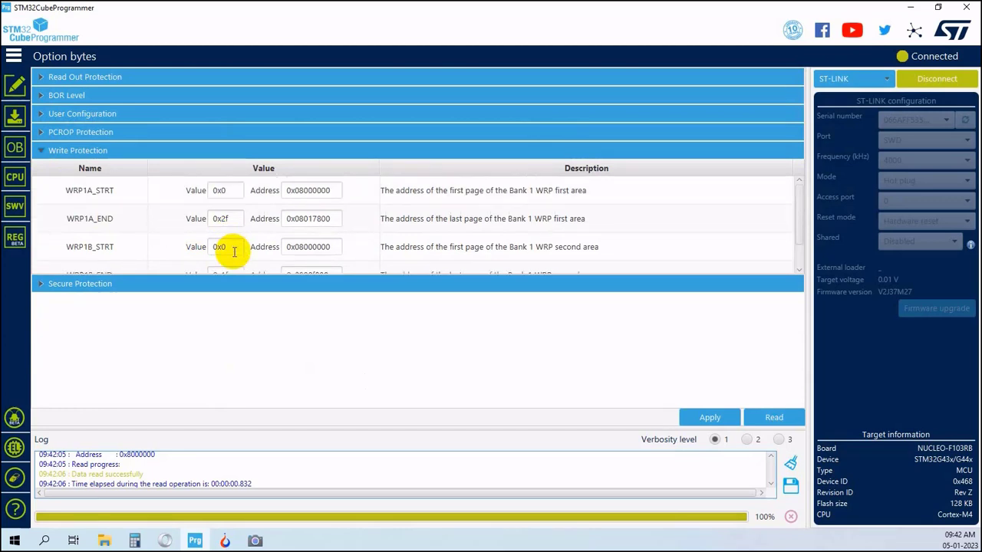
{"action": "scroll", "coordinate": [230, 249], "scroll_direction": "down", "scroll_amount": 1}
{"action": "scroll", "coordinate": [230, 258], "scroll_direction": "up", "scroll_amount": 1}
{"action": "scroll", "coordinate": [233, 258], "scroll_direction": "down", "scroll_amount": 1}
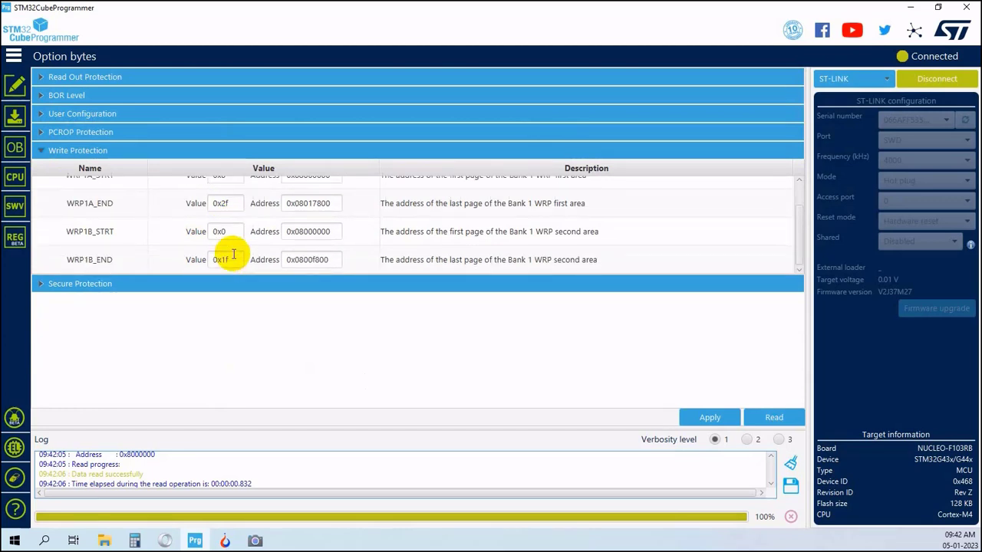
{"action": "scroll", "coordinate": [232, 255], "scroll_direction": "up", "scroll_amount": 1}
{"action": "scroll", "coordinate": [228, 257], "scroll_direction": "down", "scroll_amount": 1}
{"action": "scroll", "coordinate": [229, 251], "scroll_direction": "up", "scroll_amount": 1}
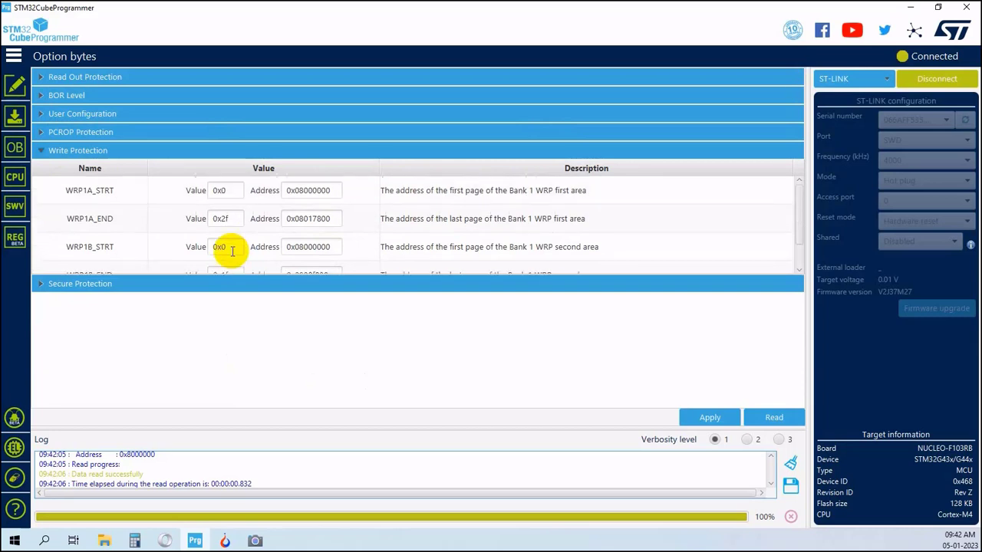
{"action": "left_click", "coordinate": [958, 80]}
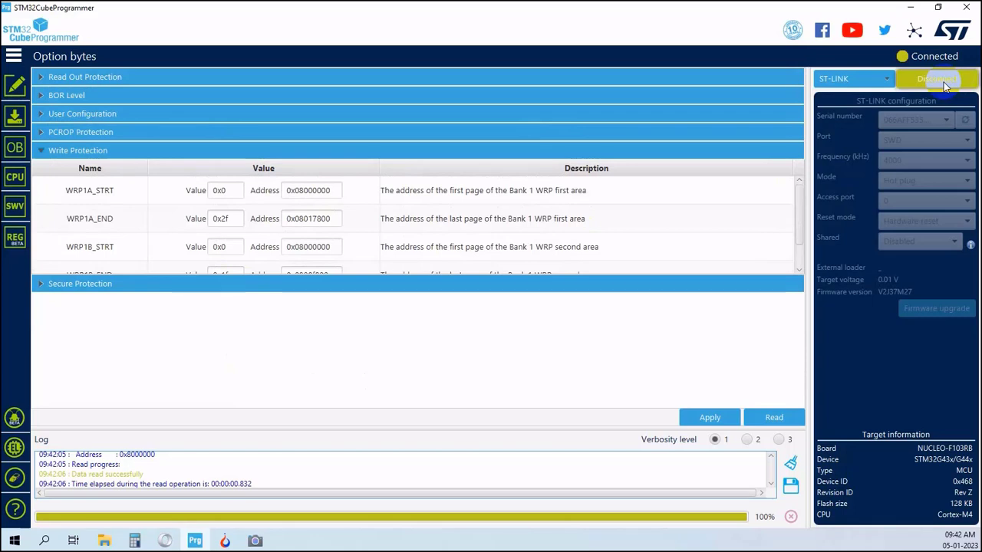
{"action": "left_click", "coordinate": [945, 84]}
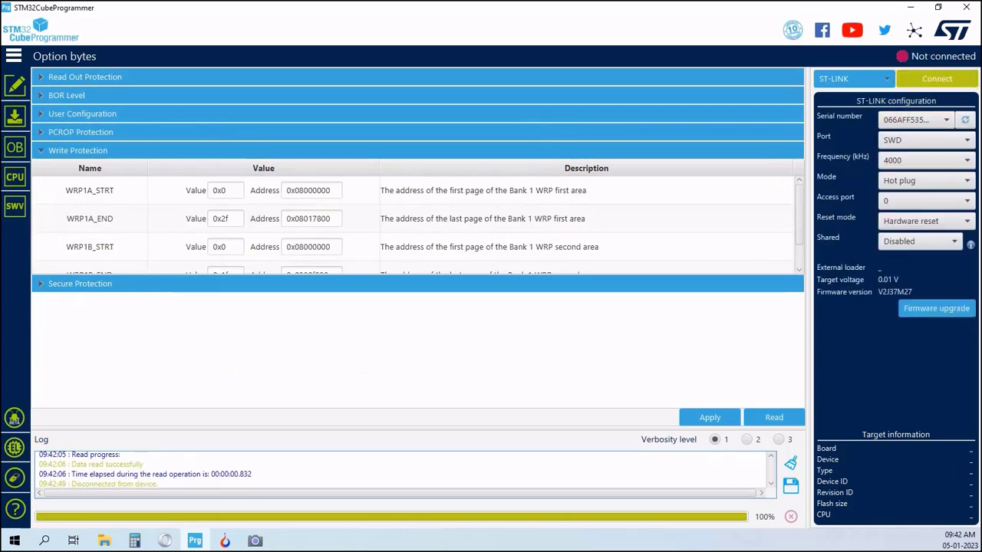